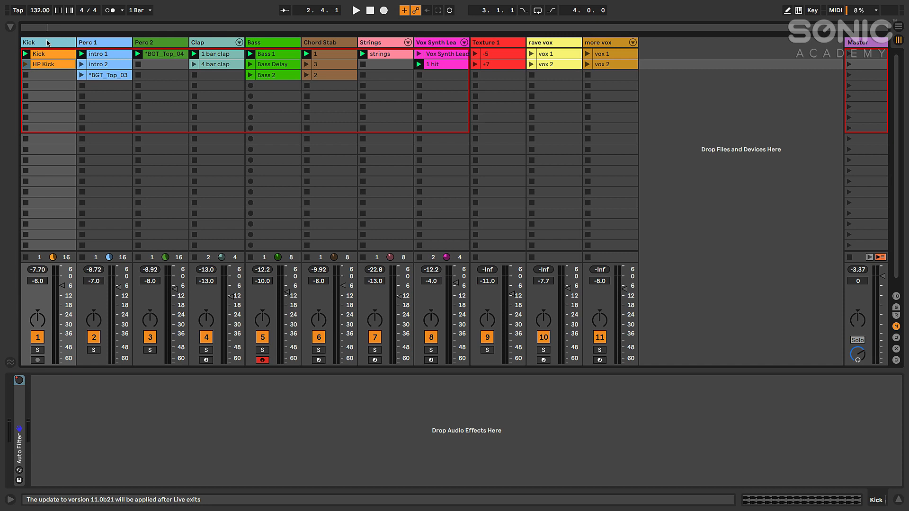
Show the browser and narrow it so more of the session's tracks are visible
{"action": "left_click", "coordinate": [10, 27]}
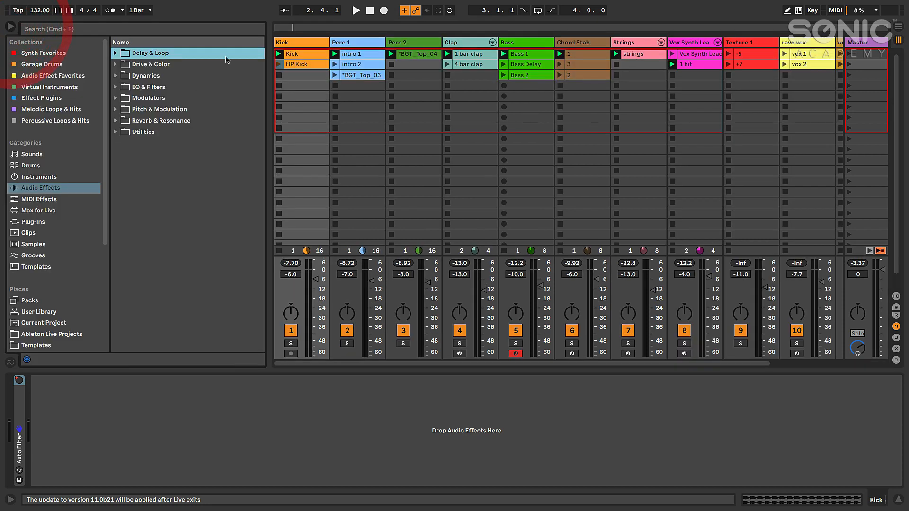
{"action": "left_click_drag", "start_coordinate": [268, 38], "coordinate": [251, 38]}
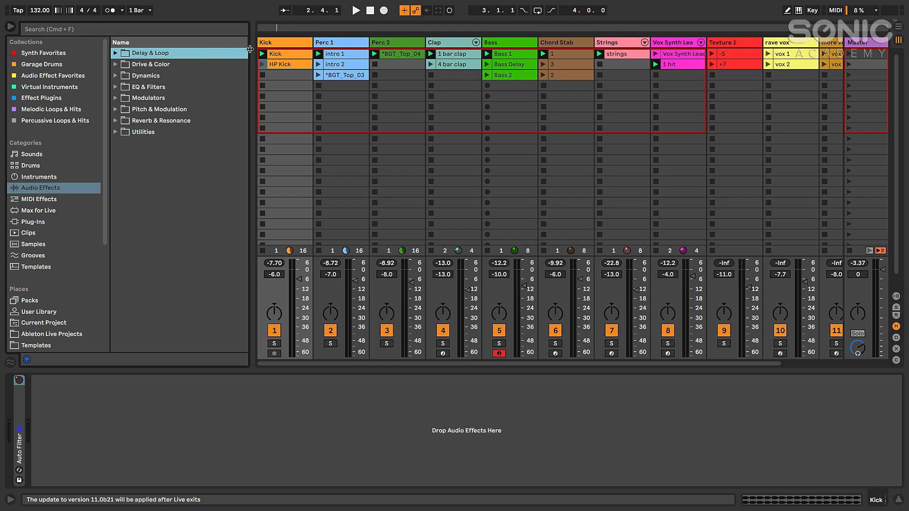
{"action": "left_click_drag", "start_coordinate": [252, 48], "coordinate": [246, 47]}
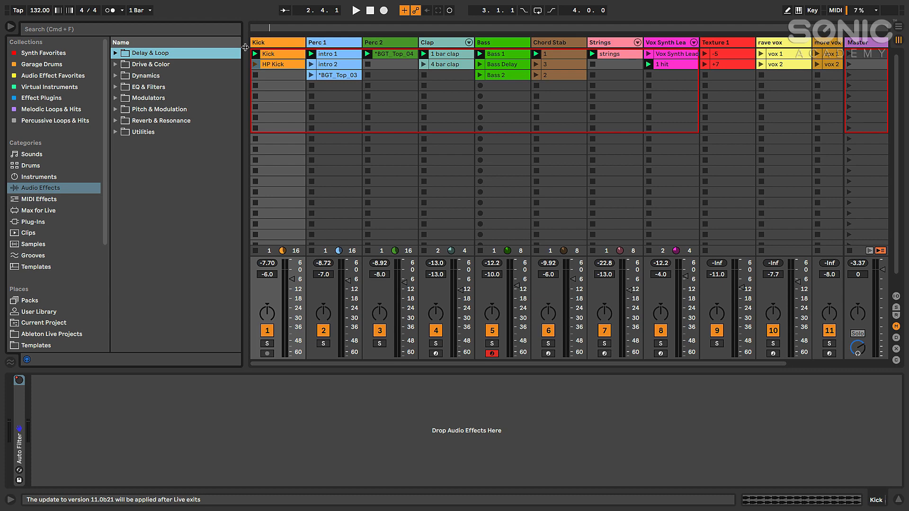
{"action": "left_click_drag", "start_coordinate": [245, 48], "coordinate": [223, 48]}
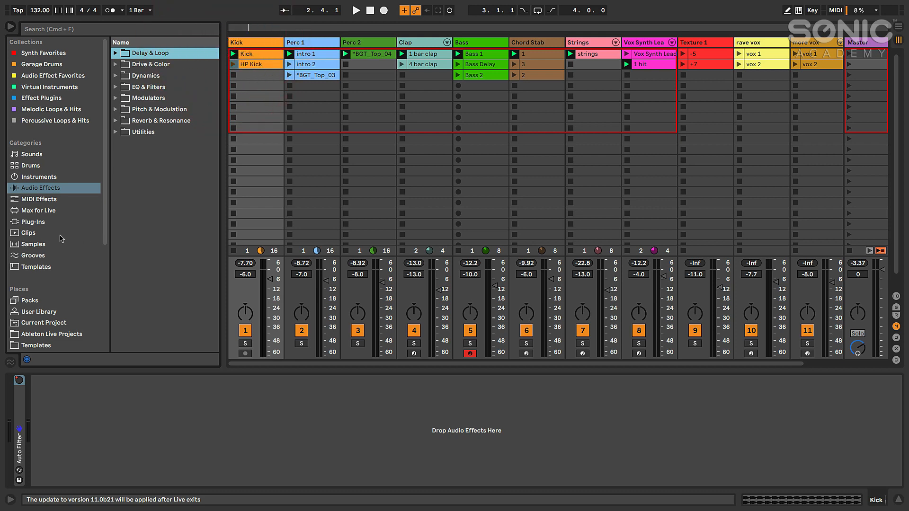
Add Beat Repeat from the Delay & Loop audio effects to the Kick track, deactivate it, and hide the browser
{"action": "left_click", "coordinate": [30, 190]}
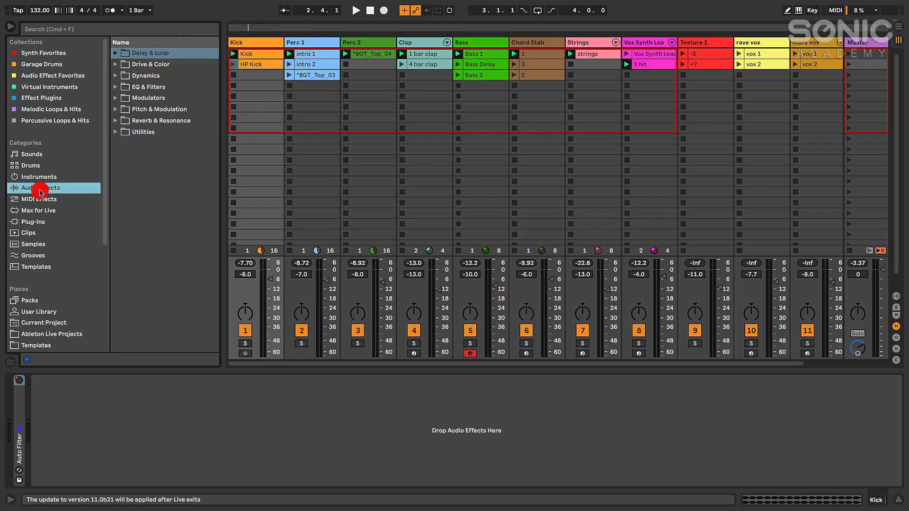
{"action": "left_click", "coordinate": [115, 53]}
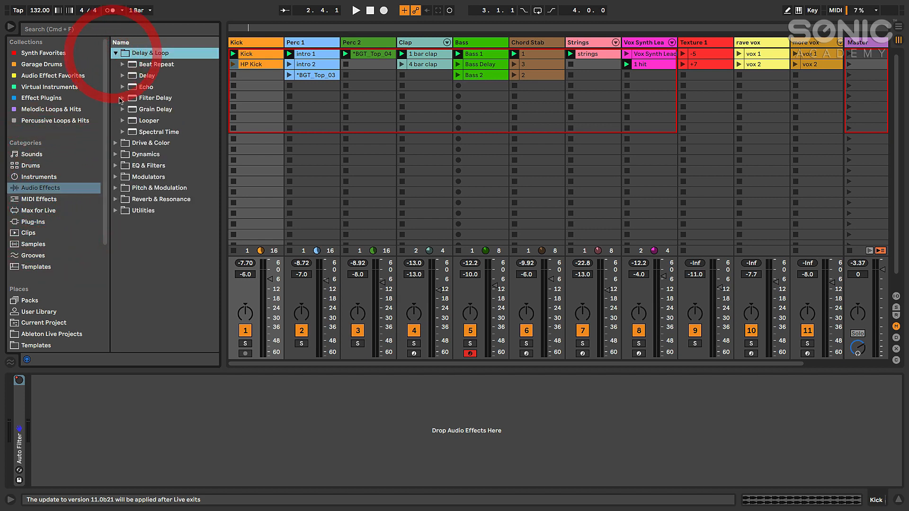
{"action": "left_click_drag", "start_coordinate": [146, 65], "coordinate": [251, 45]}
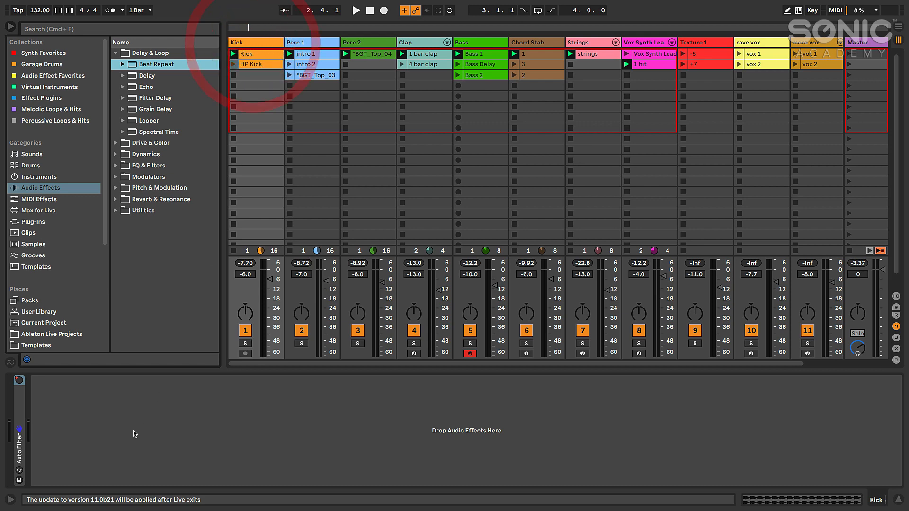
{"action": "left_click", "coordinate": [37, 381]}
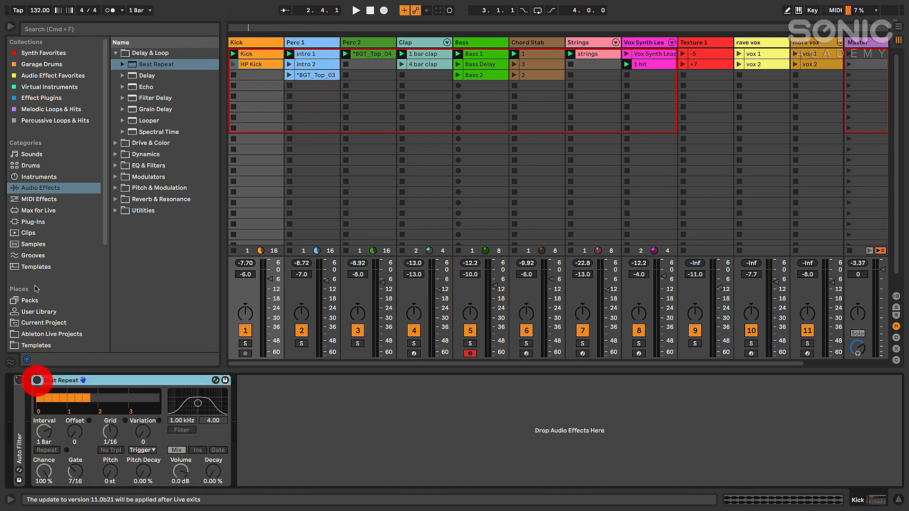
{"action": "left_click", "coordinate": [10, 26]}
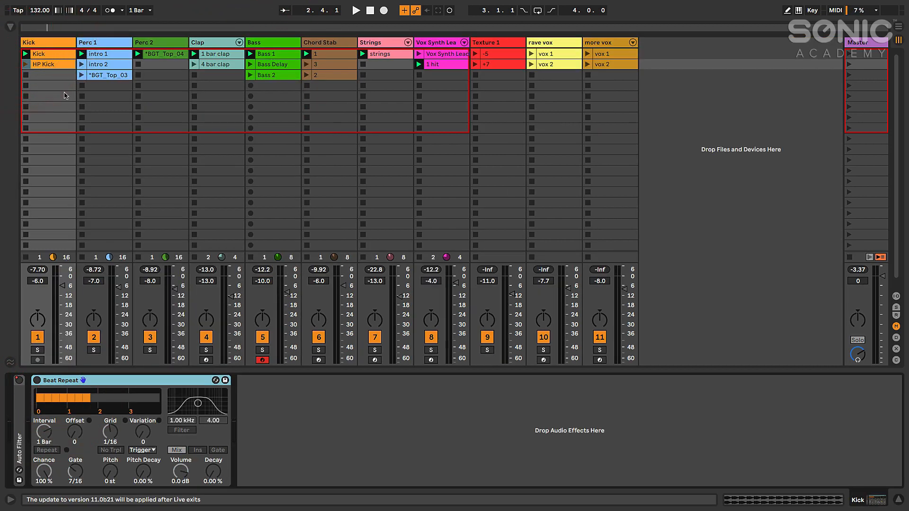
Audition the session without the Strings and Vox Synth Lead clips, and bring both back in one after the other
{"action": "left_click", "coordinate": [419, 75]}
{"action": "left_click", "coordinate": [364, 64]}
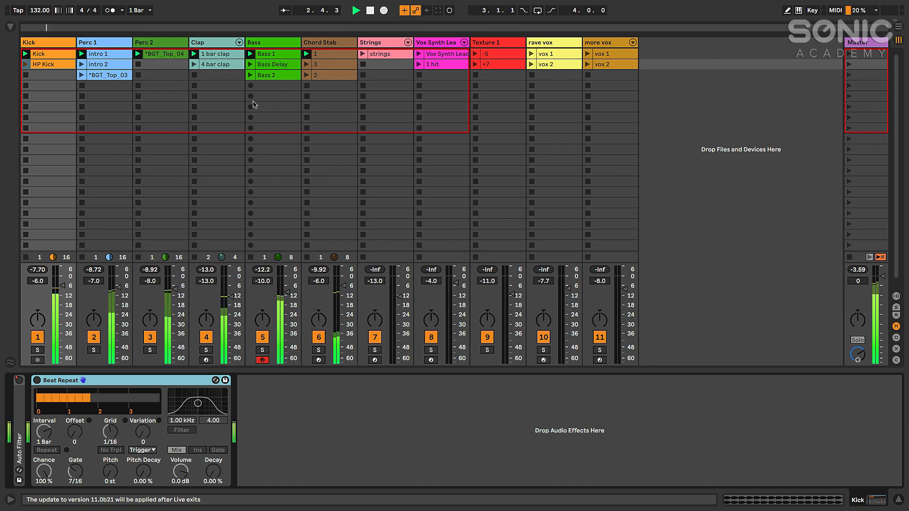
{"action": "left_click", "coordinate": [363, 54]}
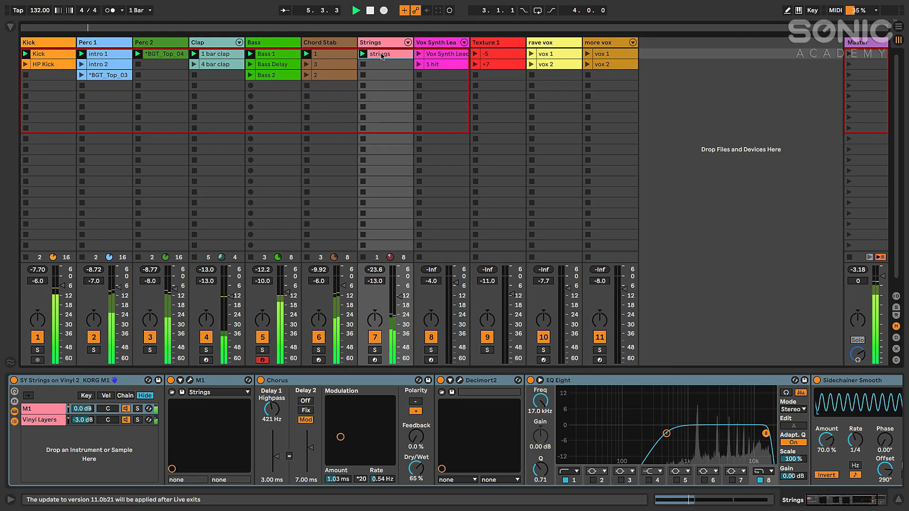
{"action": "left_click", "coordinate": [450, 54]}
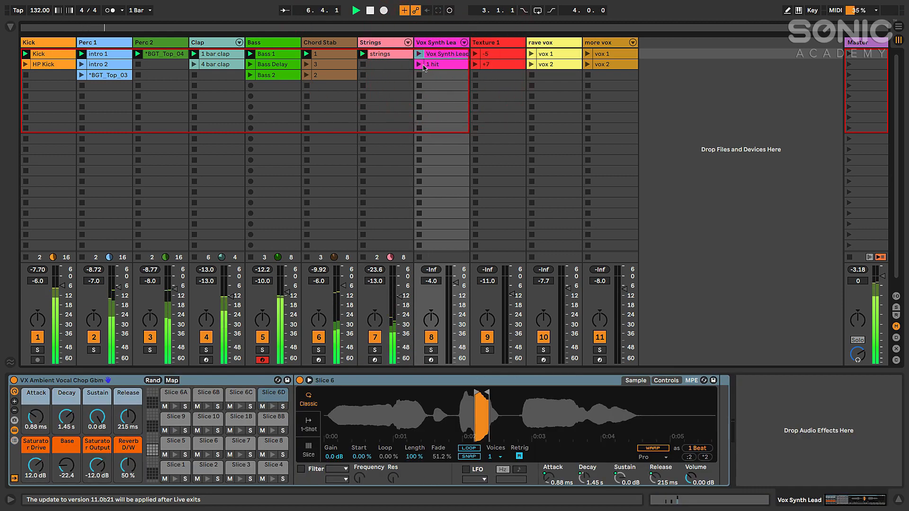
{"action": "left_click", "coordinate": [419, 54]}
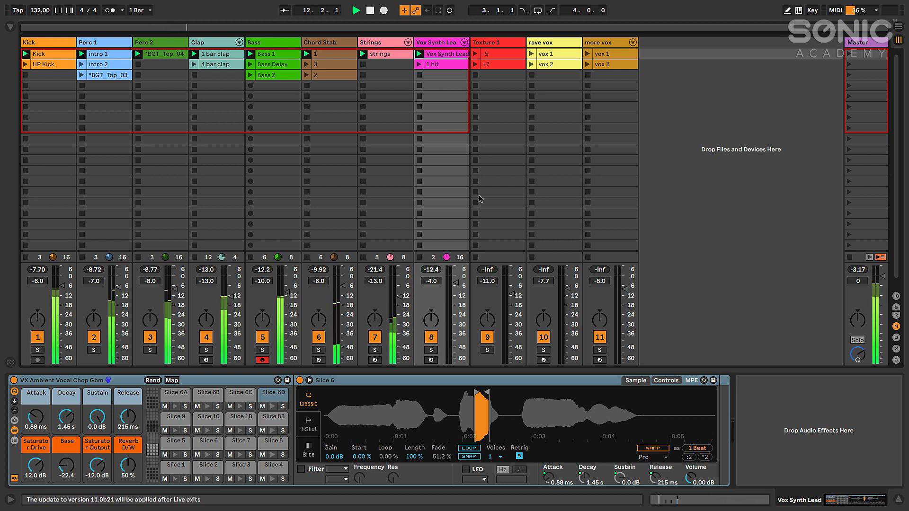
Launch and open the 1 hit clip on the vox synth track, and stop playback with the position reset to the start
{"action": "left_click", "coordinate": [420, 65]}
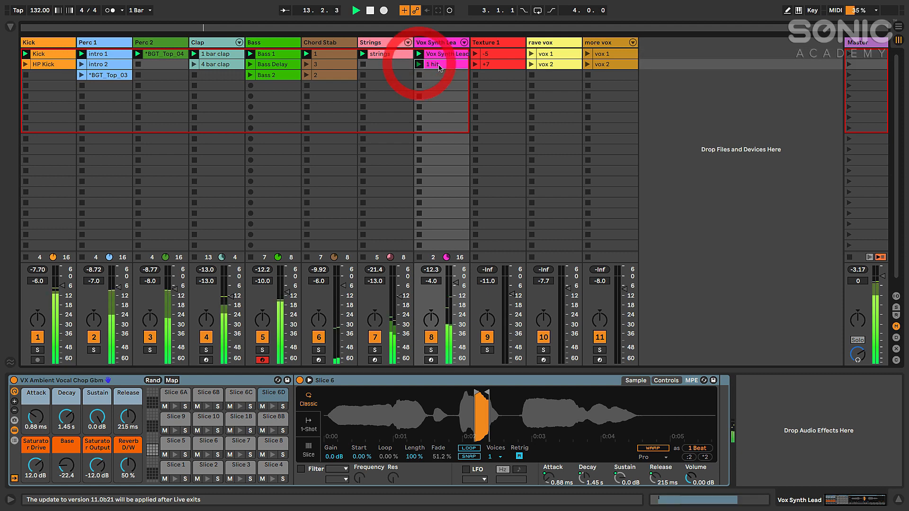
{"action": "left_click", "coordinate": [436, 65]}
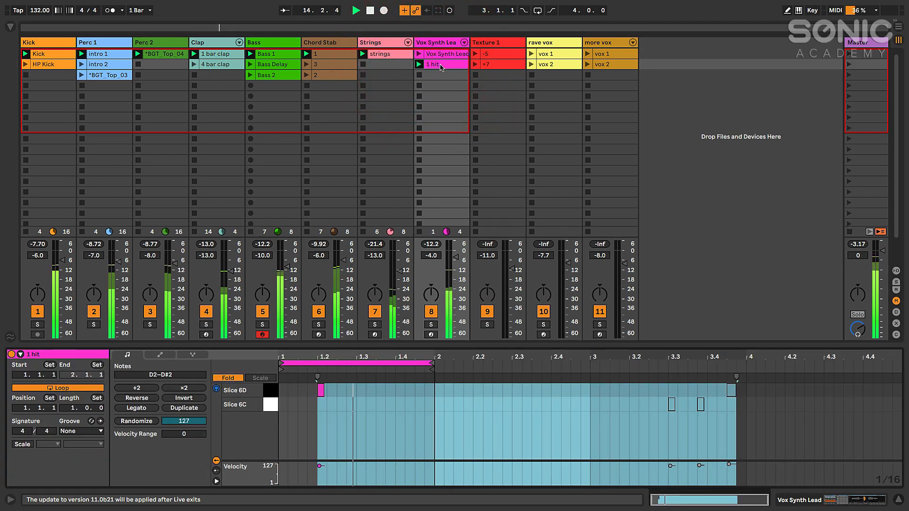
{"action": "left_click", "coordinate": [441, 67]}
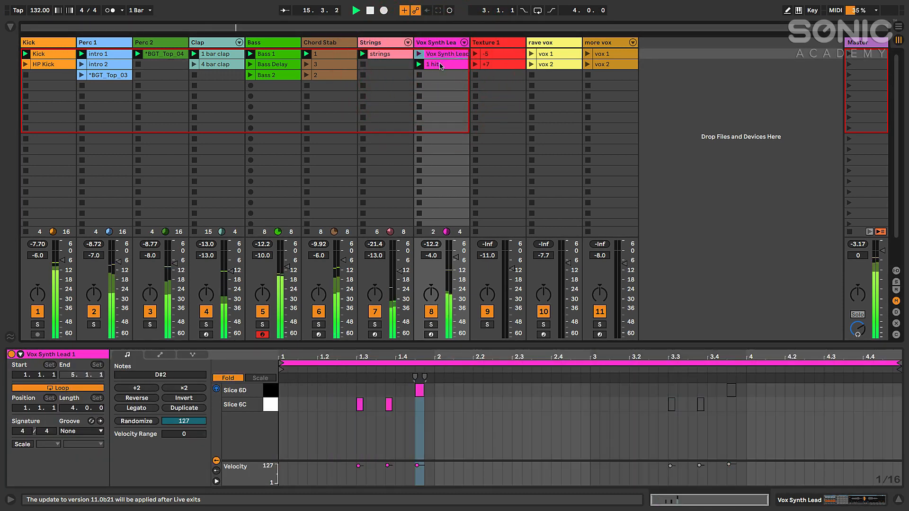
{"action": "left_click", "coordinate": [438, 63]}
{"action": "left_click", "coordinate": [436, 62]}
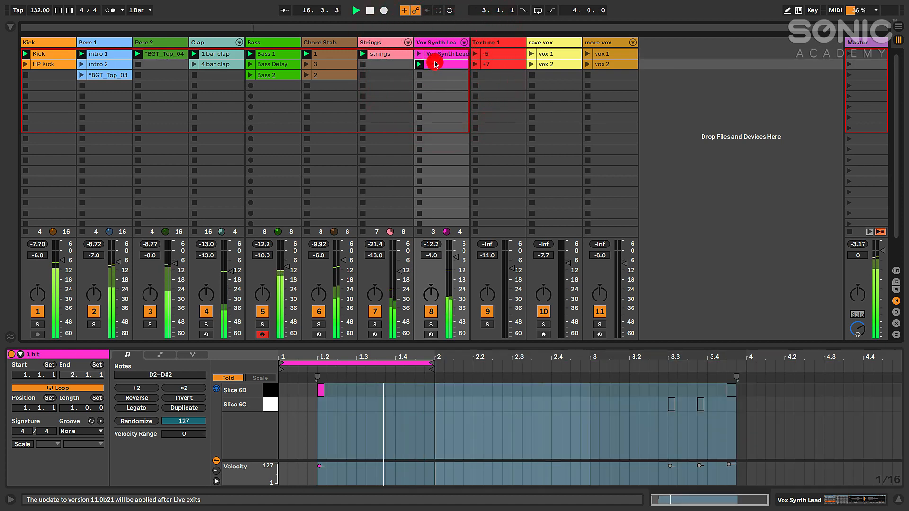
{"action": "left_click", "coordinate": [436, 63]}
{"action": "left_click", "coordinate": [370, 11]}
{"action": "left_click", "coordinate": [370, 10]}
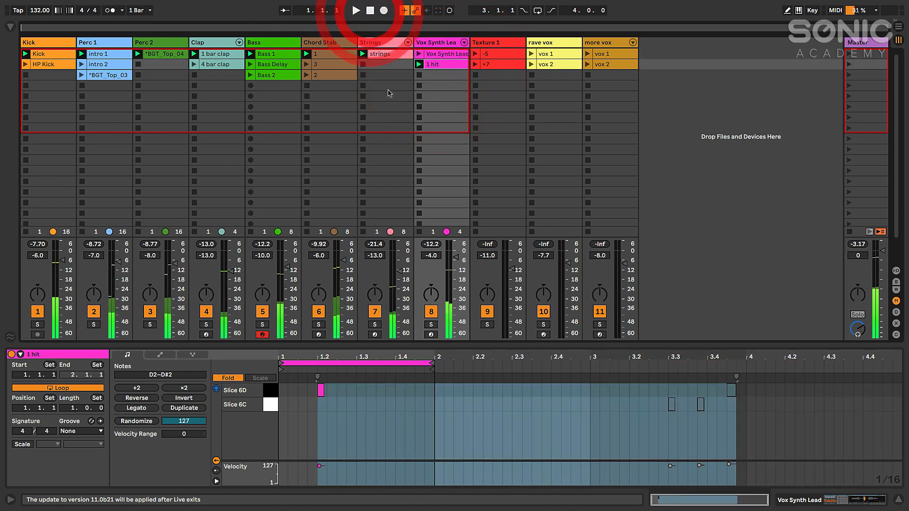
Activate the Beat Repeat device on the Kick track
{"action": "left_click", "coordinate": [65, 41]}
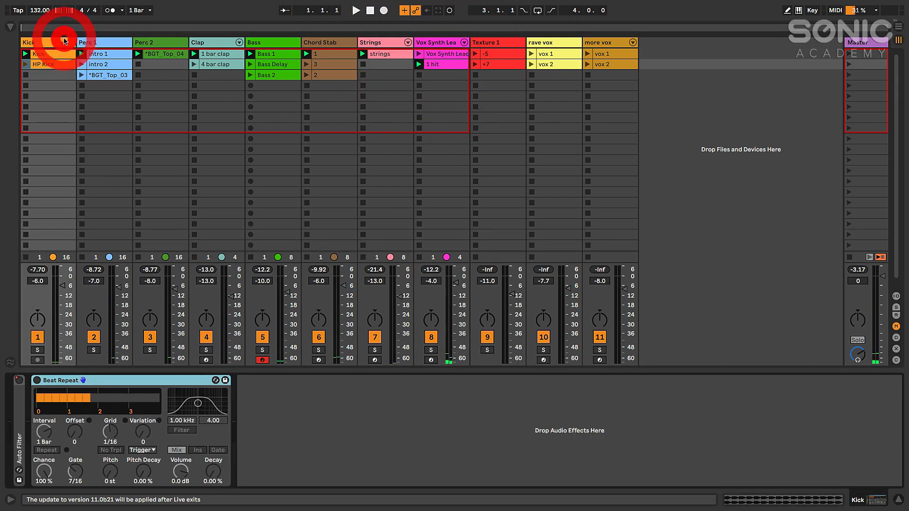
{"action": "left_click", "coordinate": [94, 385]}
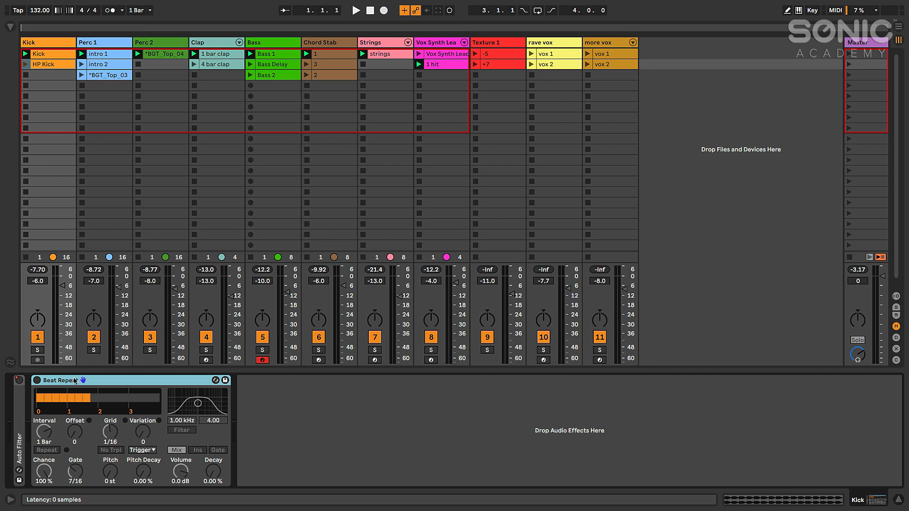
{"action": "left_click", "coordinate": [37, 381]}
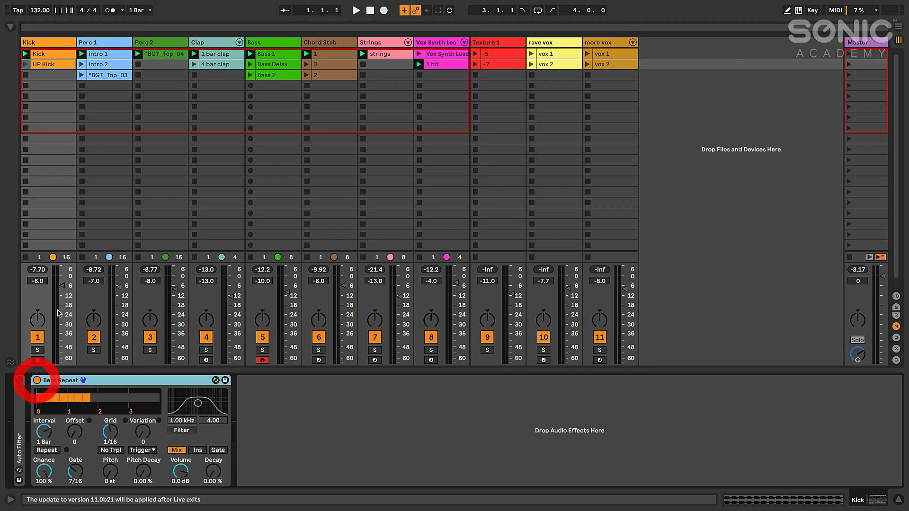
Examine the Kick clip's waveform in a slightly enlarged clip view, and return to the track's devices
{"action": "double_click", "coordinate": [40, 56]}
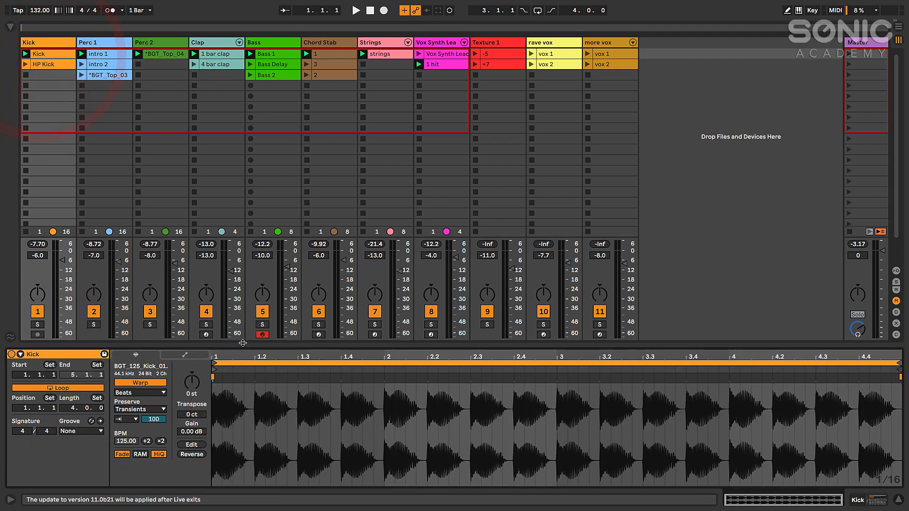
{"action": "left_click_drag", "start_coordinate": [243, 345], "coordinate": [242, 342]}
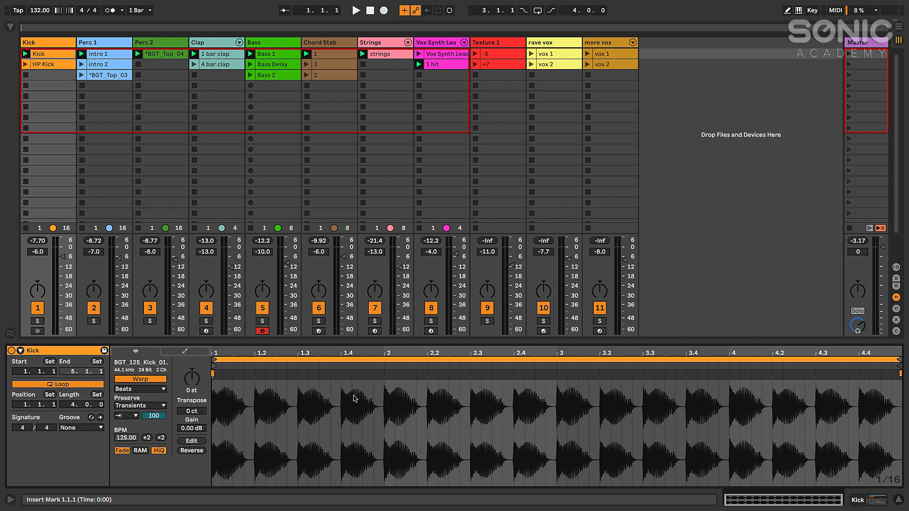
{"action": "key", "text": "shift+Tab"}
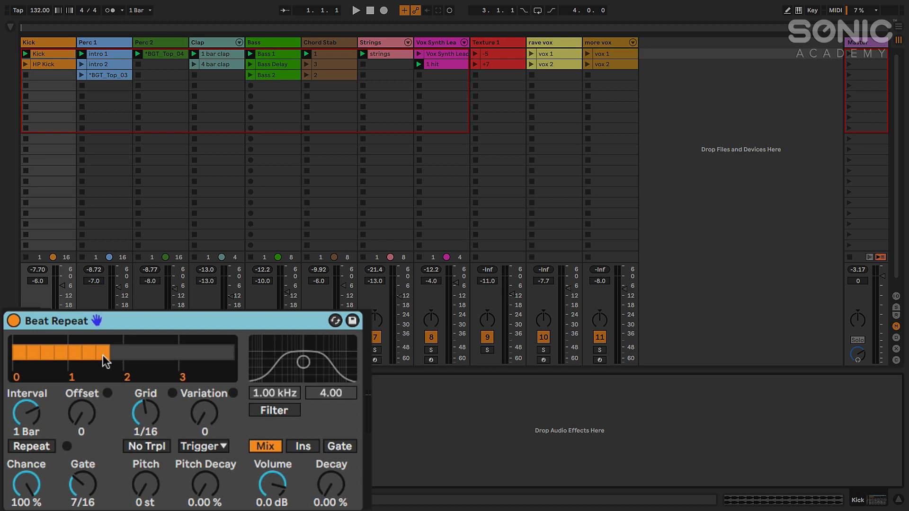
Audition Beat Repeat with its Gate at 1/16, restore the Gate to 7/16, and stop playback
{"action": "left_click", "coordinate": [144, 416]}
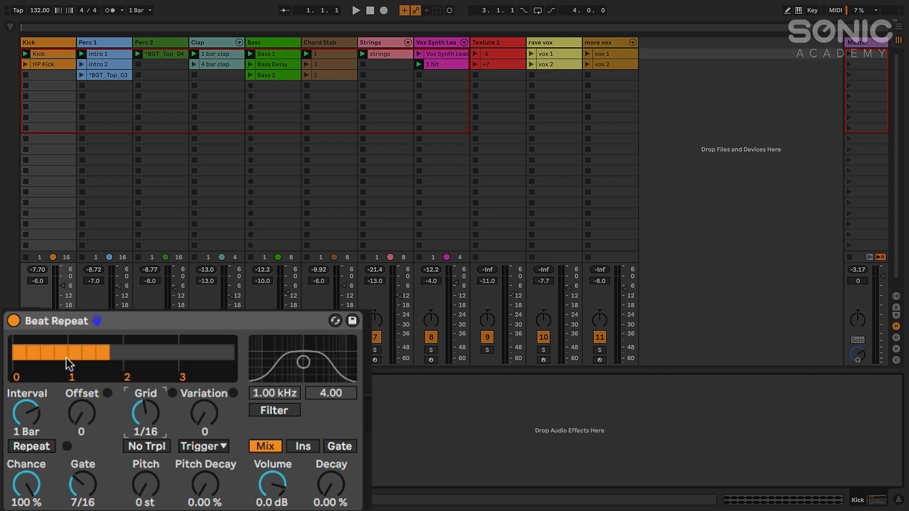
{"action": "left_click", "coordinate": [84, 483]}
{"action": "mouse_move", "coordinate": [84, 483]}
{"action": "left_mouse_down"}
{"action": "mouse_move", "coordinate": [84, 470]}
{"action": "mouse_move", "coordinate": [84, 490]}
{"action": "left_mouse_up"}
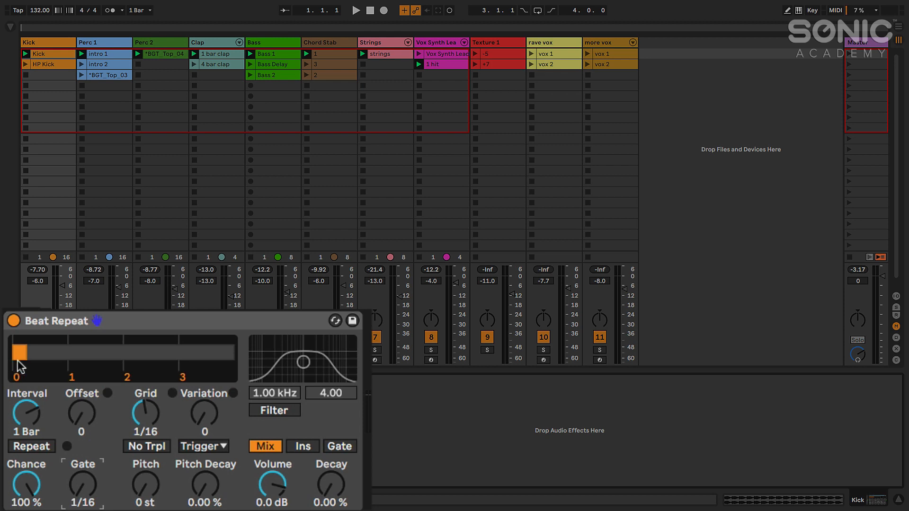
{"action": "key", "text": "space"}
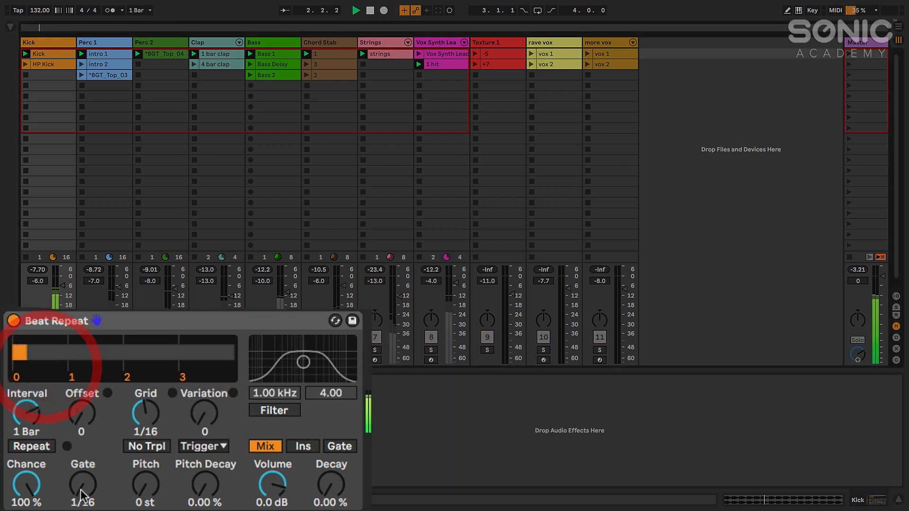
{"action": "left_click_drag", "start_coordinate": [83, 485], "coordinate": [83, 469]}
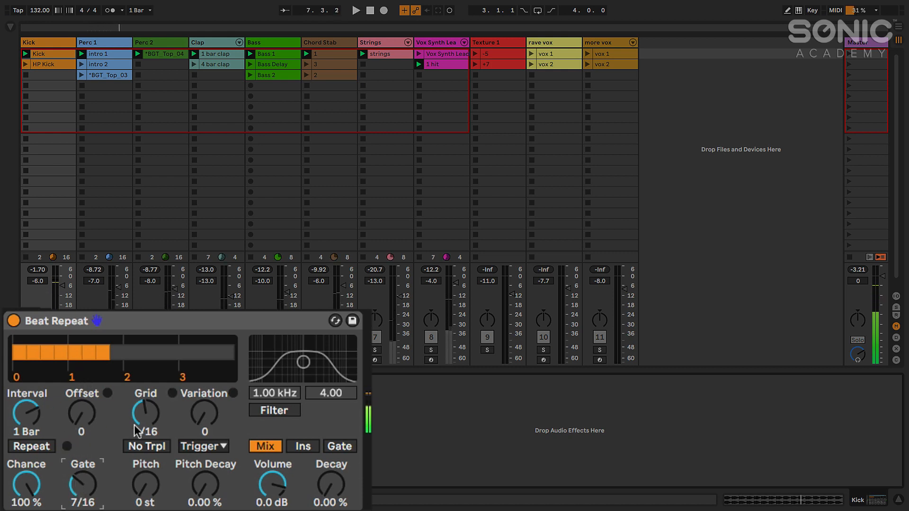
{"action": "key", "text": "space"}
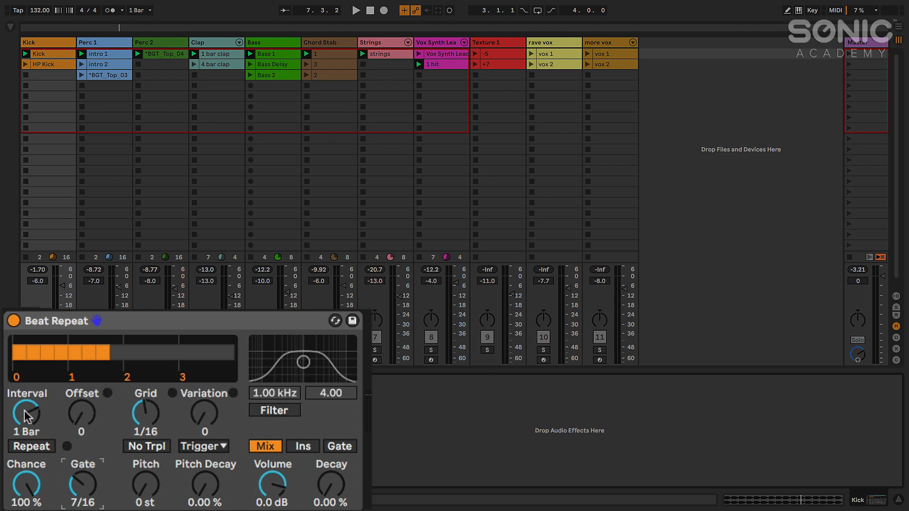
Audition Beat Repeat with its Interval at 2 Bar, stop playback, and set the Interval back to 1 Bar
{"action": "left_click", "coordinate": [33, 419]}
{"action": "mouse_move", "coordinate": [26, 413]}
{"action": "left_mouse_down"}
{"action": "mouse_move", "coordinate": [26, 404]}
{"action": "mouse_move", "coordinate": [26, 423]}
{"action": "mouse_move", "coordinate": [26, 409]}
{"action": "left_mouse_up"}
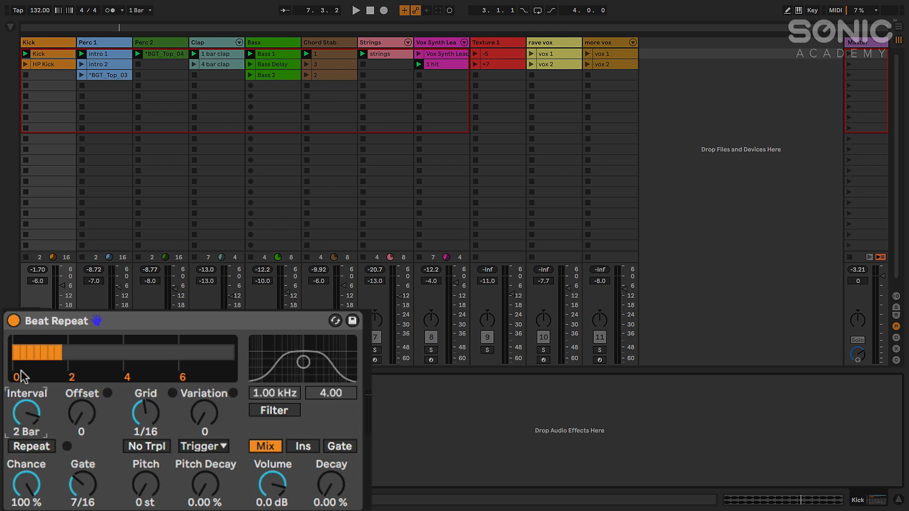
{"action": "key", "text": "space"}
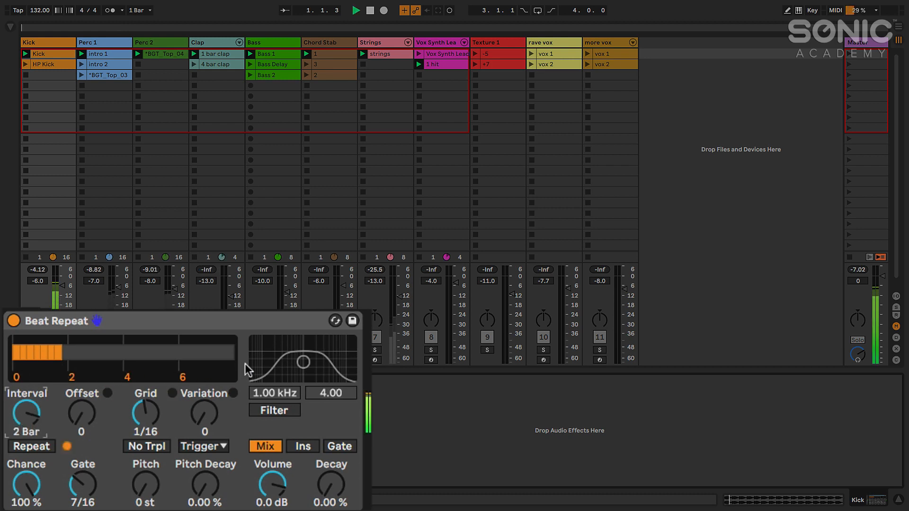
{"action": "key", "text": "space"}
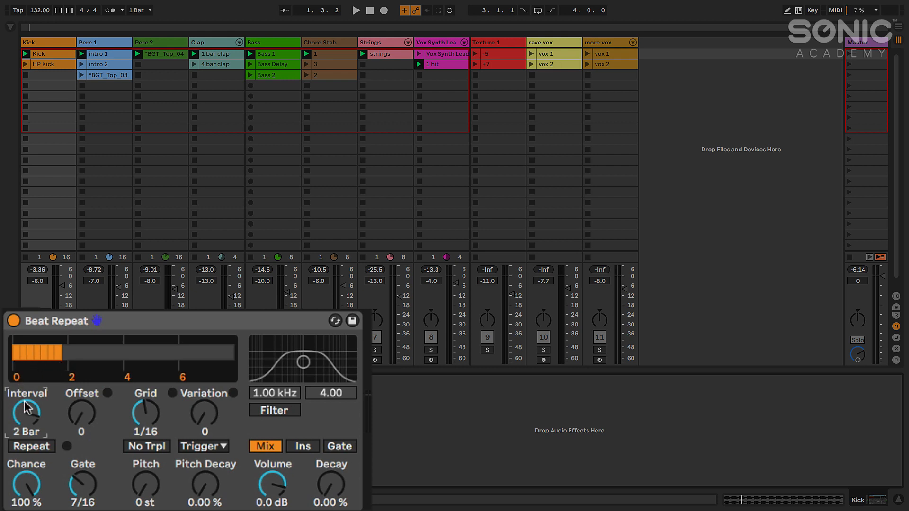
{"action": "mouse_move", "coordinate": [26, 414]}
{"action": "left_mouse_down"}
{"action": "mouse_move", "coordinate": [26, 404]}
{"action": "mouse_move", "coordinate": [26, 438]}
{"action": "mouse_move", "coordinate": [26, 419]}
{"action": "left_mouse_up"}
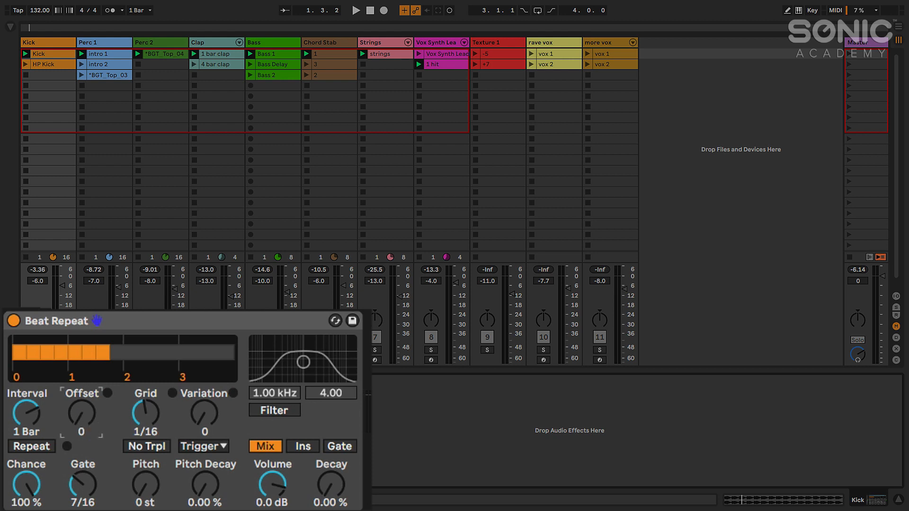
{"action": "left_click", "coordinate": [20, 414]}
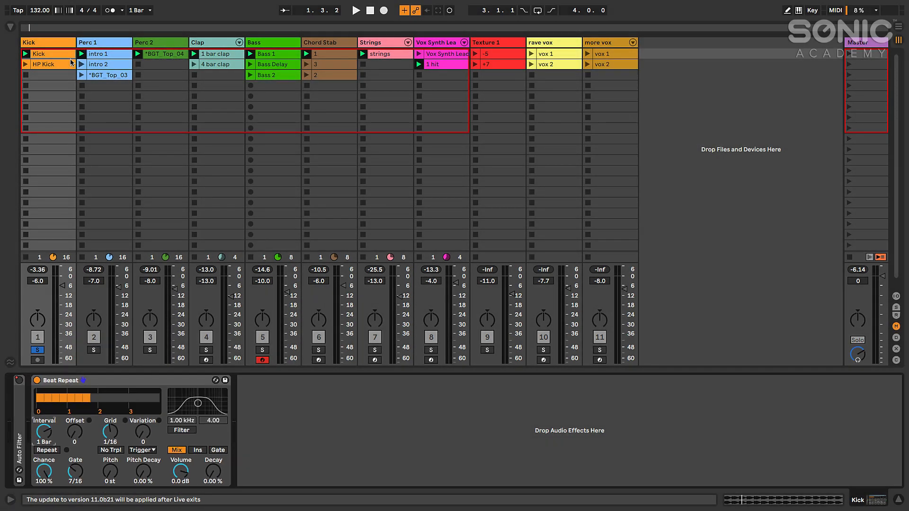
Open the Kick clip to examine its waveform against the bar divisions
{"action": "left_click", "coordinate": [48, 56]}
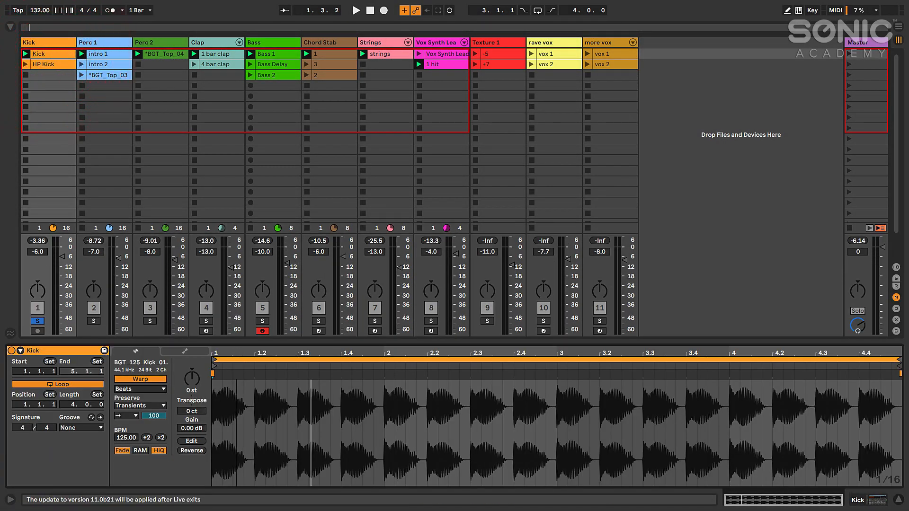
Examine the first beat of the Kick clip's waveform, select it and mark 1.1.3, and return to the track's devices
{"action": "left_click_drag", "start_coordinate": [218, 351], "coordinate": [218, 374]}
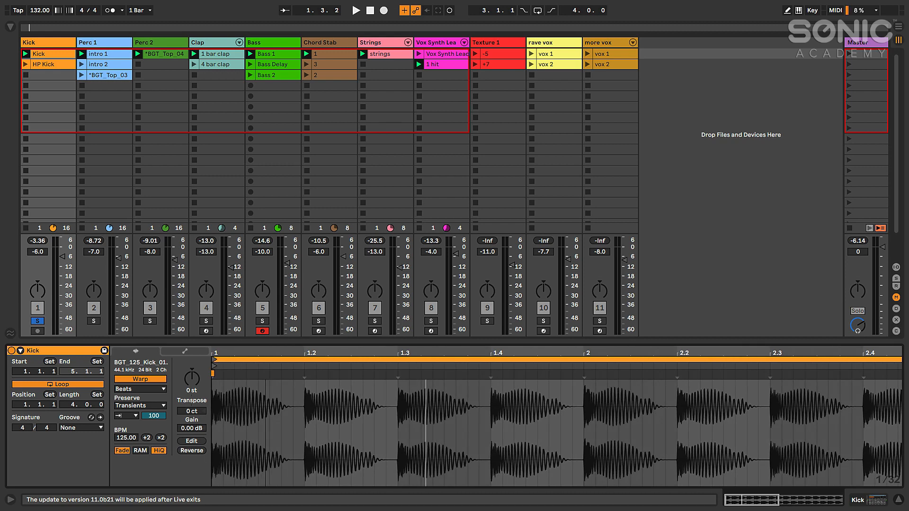
{"action": "left_click", "coordinate": [282, 385]}
{"action": "left_click", "coordinate": [258, 385]}
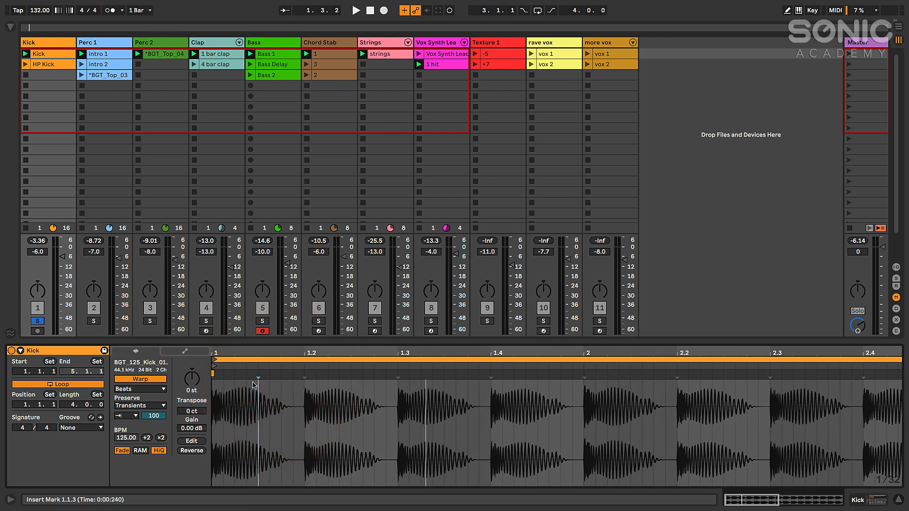
{"action": "left_click_drag", "start_coordinate": [216, 386], "coordinate": [300, 394]}
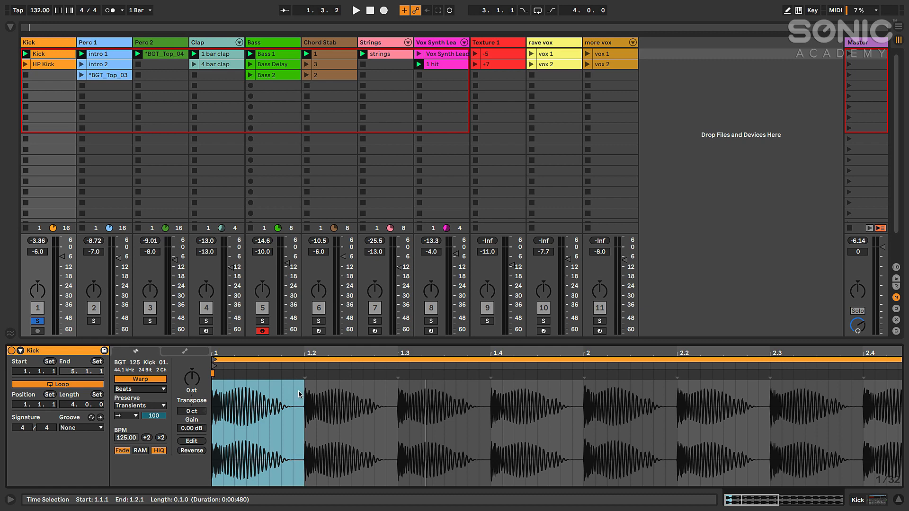
{"action": "left_click", "coordinate": [258, 388]}
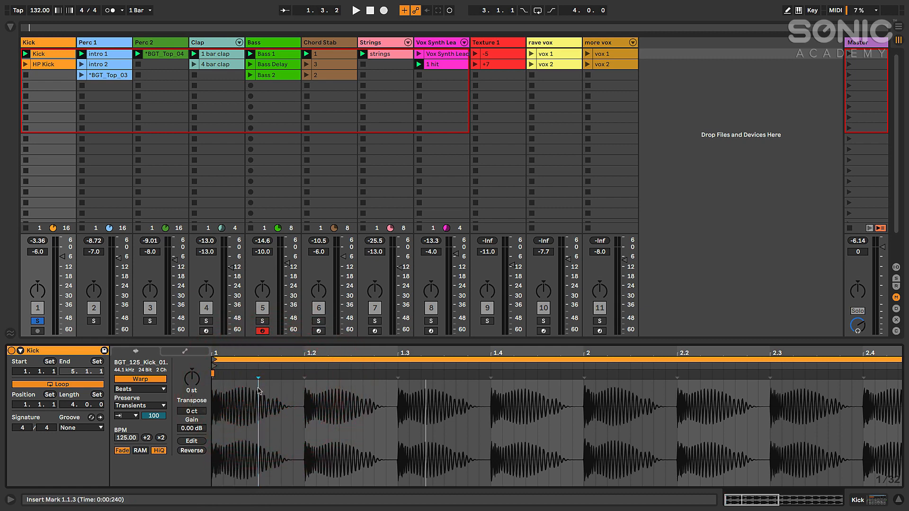
{"action": "key", "text": "shift+Tab"}
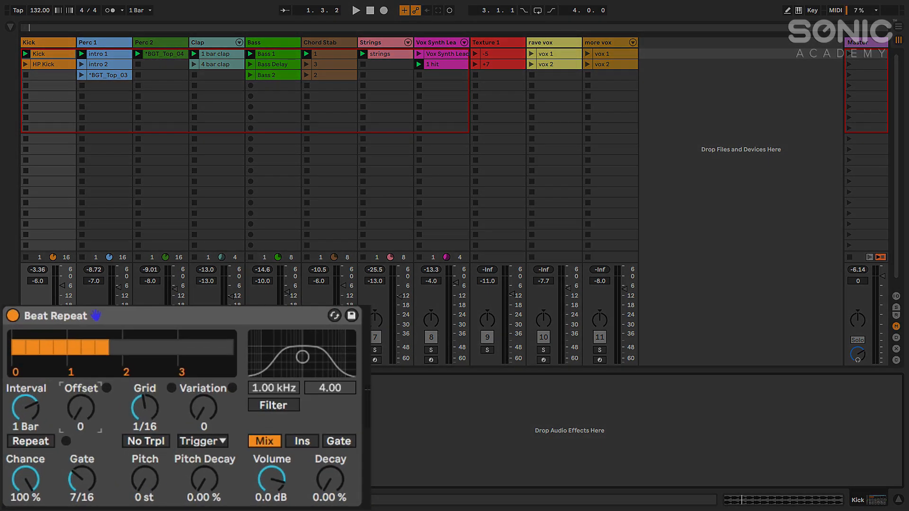
Set Beat Repeat's Offset to 2/16 and audition the shifted repeats
{"action": "mouse_move", "coordinate": [81, 408]}
{"action": "left_mouse_down"}
{"action": "mouse_move", "coordinate": [81, 366]}
{"action": "mouse_move", "coordinate": [81, 408]}
{"action": "mouse_move", "coordinate": [81, 399]}
{"action": "left_mouse_up"}
{"action": "key", "text": "space"}
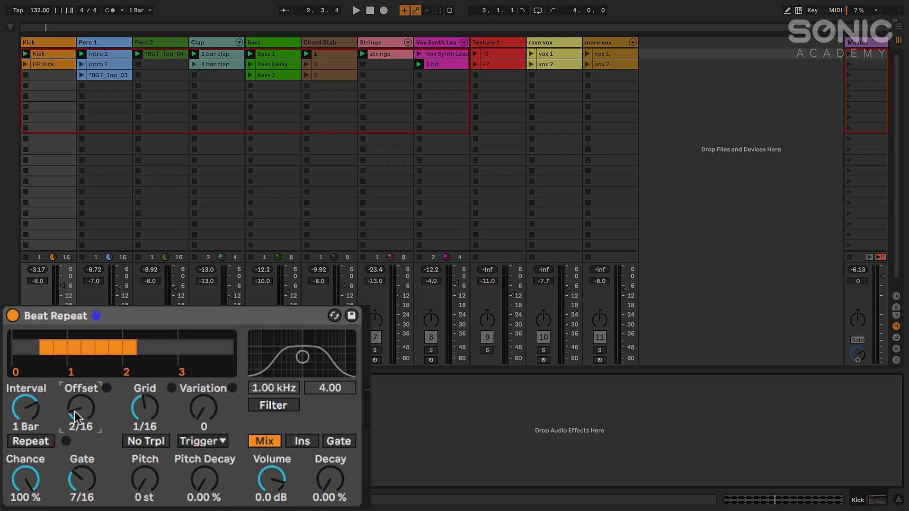
{"action": "key", "text": "space"}
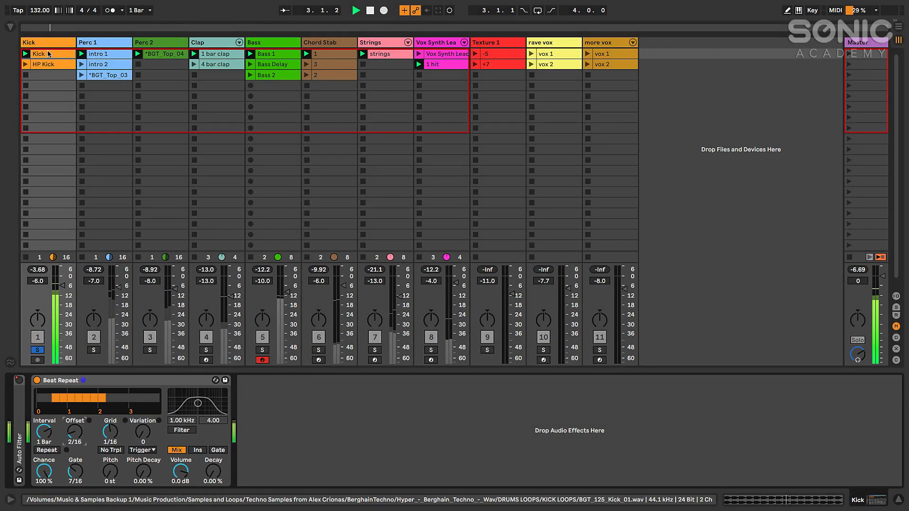
Give the Kick clip a fixed 1/16 grid, select 1.1.3 to 1.1.4 in its waveform, and return to the track's devices
{"action": "double_click", "coordinate": [48, 53]}
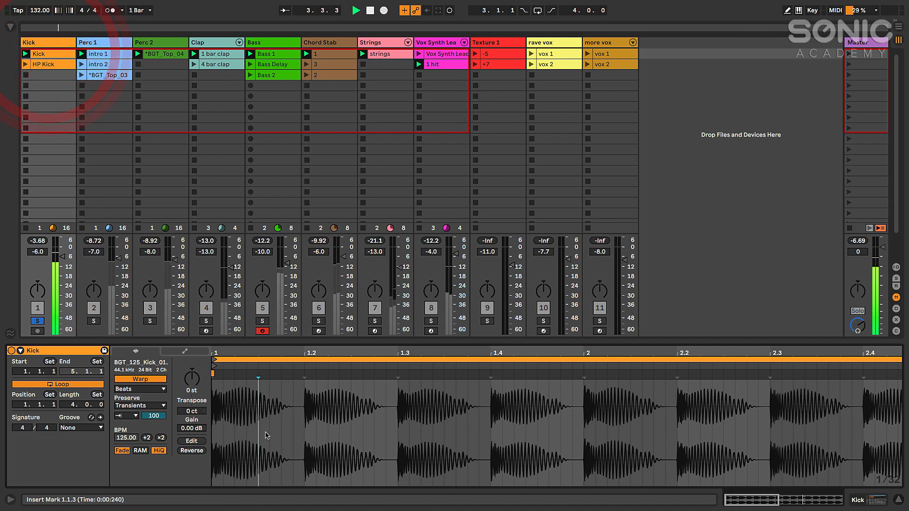
{"action": "right_click", "coordinate": [284, 422]}
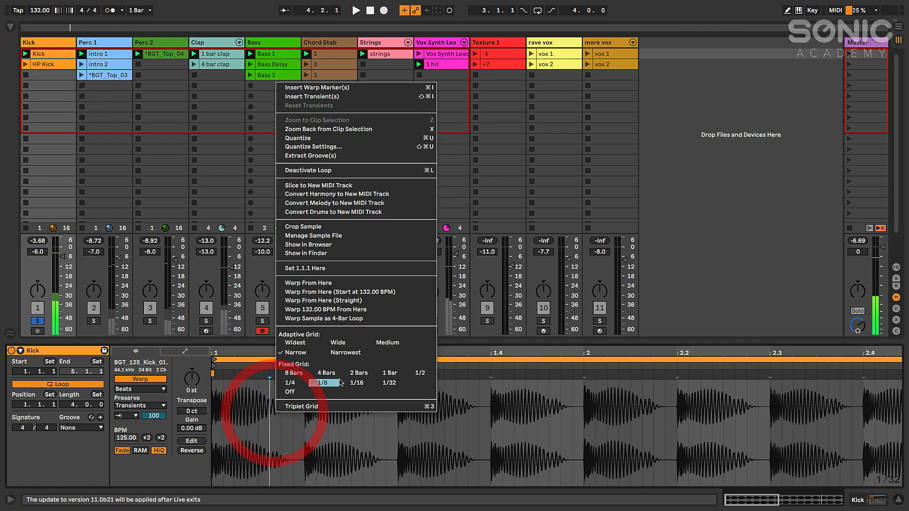
{"action": "left_click", "coordinate": [355, 386]}
{"action": "left_click", "coordinate": [259, 403]}
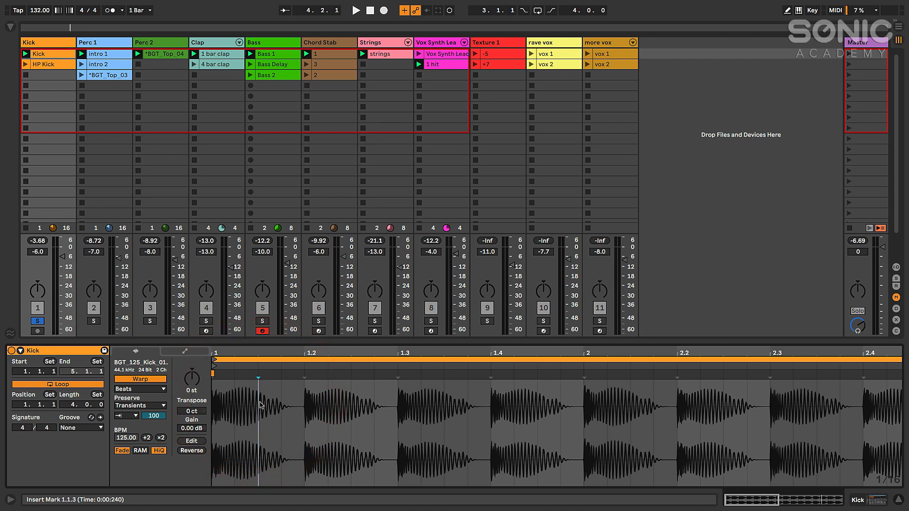
{"action": "left_click_drag", "start_coordinate": [271, 406], "coordinate": [273, 407]}
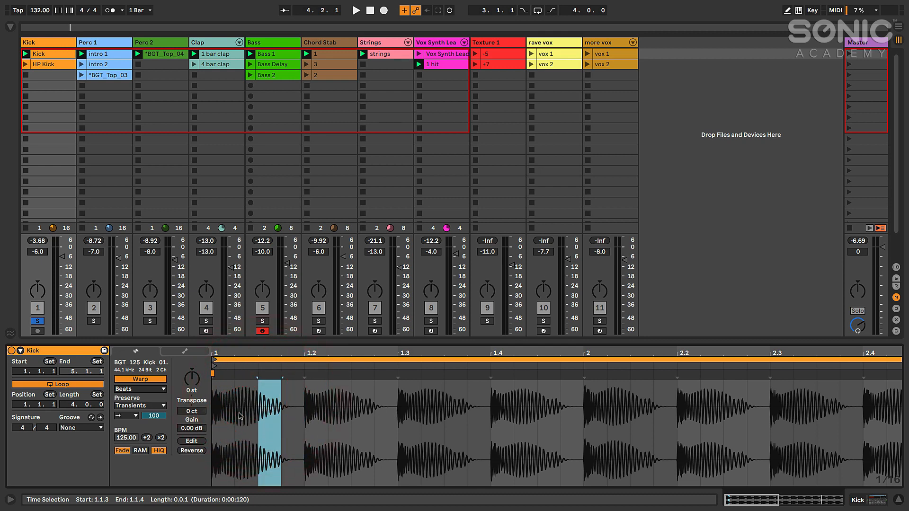
{"action": "key", "text": "shift+Tab"}
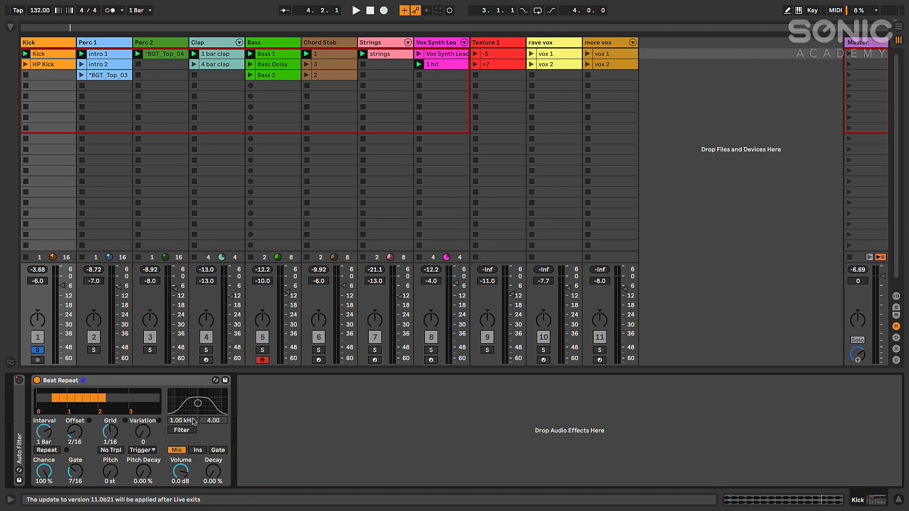
Audition the repeats, set Beat Repeat's Offset back to 0 with the Gate kept at 7/16, and stop playback
{"action": "key", "text": "space"}
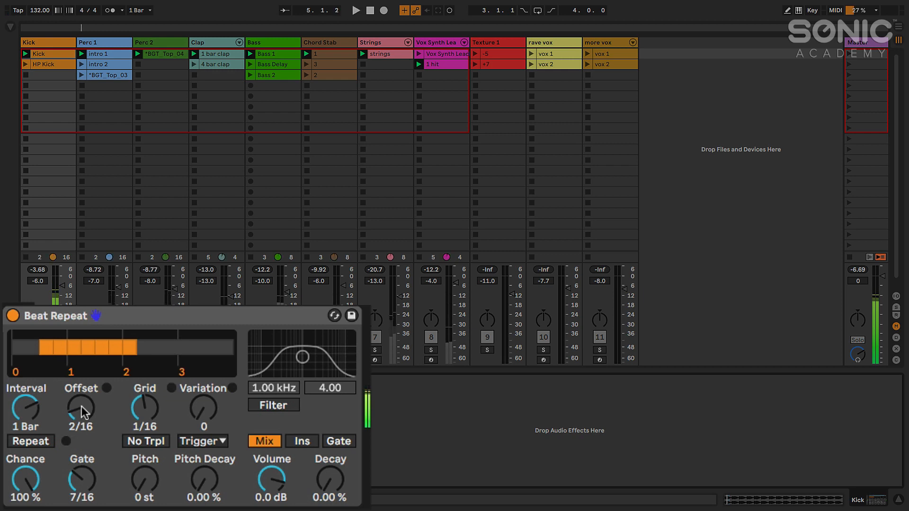
{"action": "left_click_drag", "start_coordinate": [81, 406], "coordinate": [84, 409]}
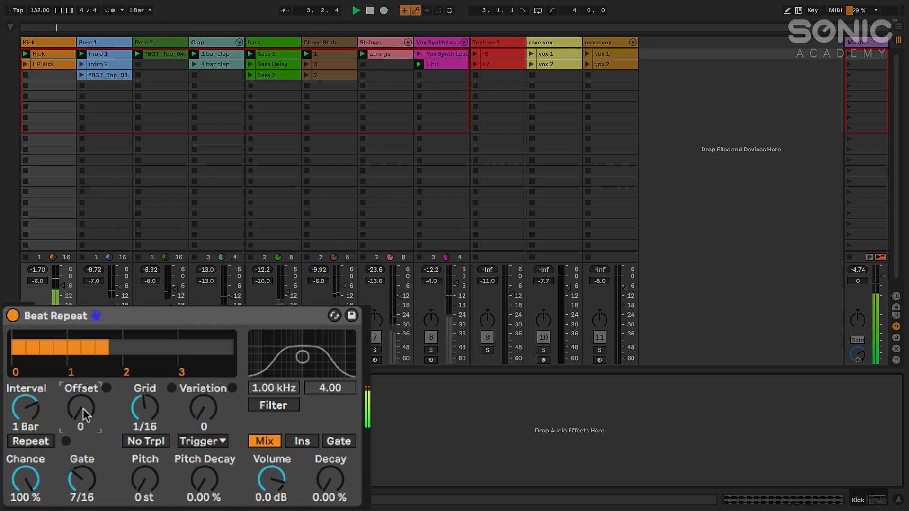
{"action": "left_click", "coordinate": [82, 477]}
{"action": "mouse_move", "coordinate": [82, 477]}
{"action": "left_mouse_down"}
{"action": "mouse_move", "coordinate": [82, 457]}
{"action": "mouse_move", "coordinate": [82, 489]}
{"action": "mouse_move", "coordinate": [81, 475]}
{"action": "left_mouse_up"}
{"action": "key", "text": "space"}
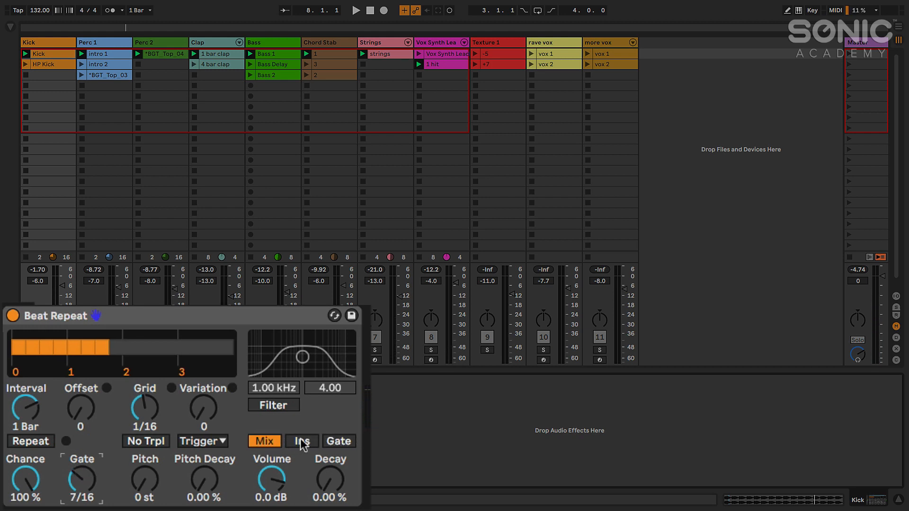
Compare Beat Repeat's Mix and Gate output modes during playback, return to Mix, and stop playback
{"action": "key", "text": "space"}
{"action": "key", "text": "space"}
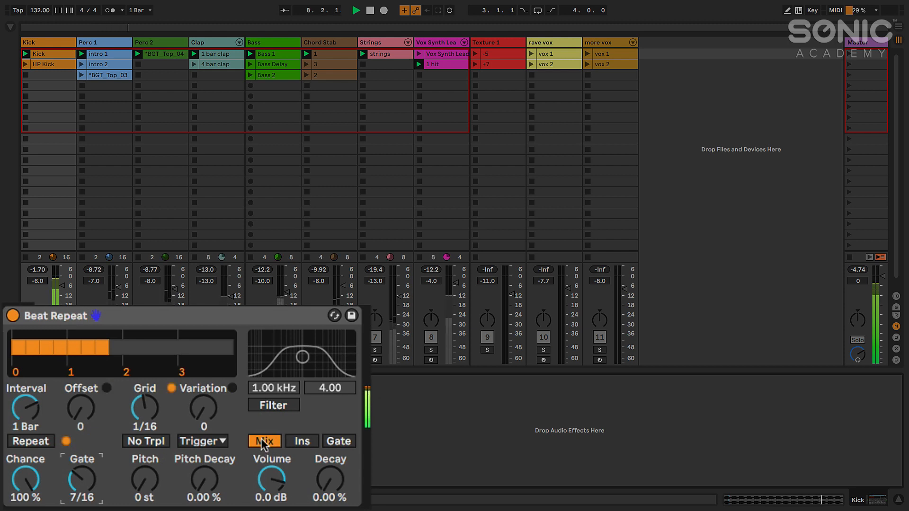
{"action": "left_click", "coordinate": [344, 440]}
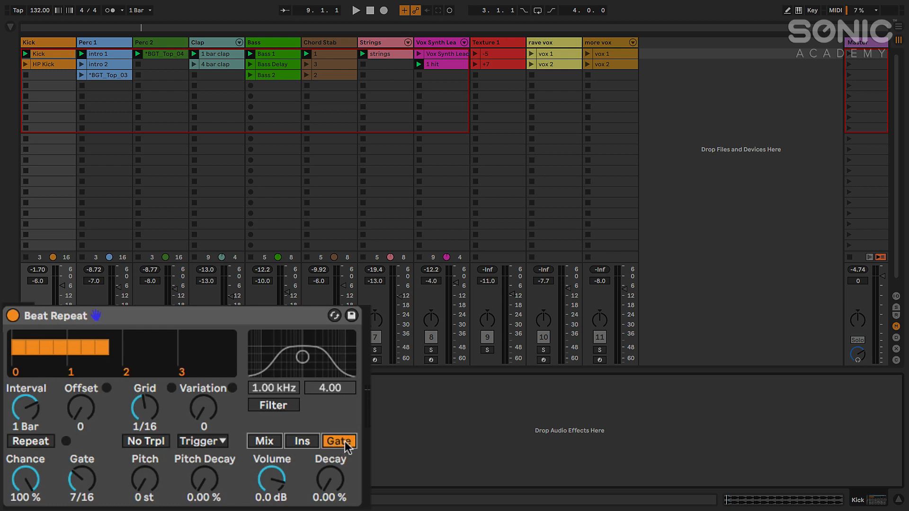
{"action": "key", "text": "space"}
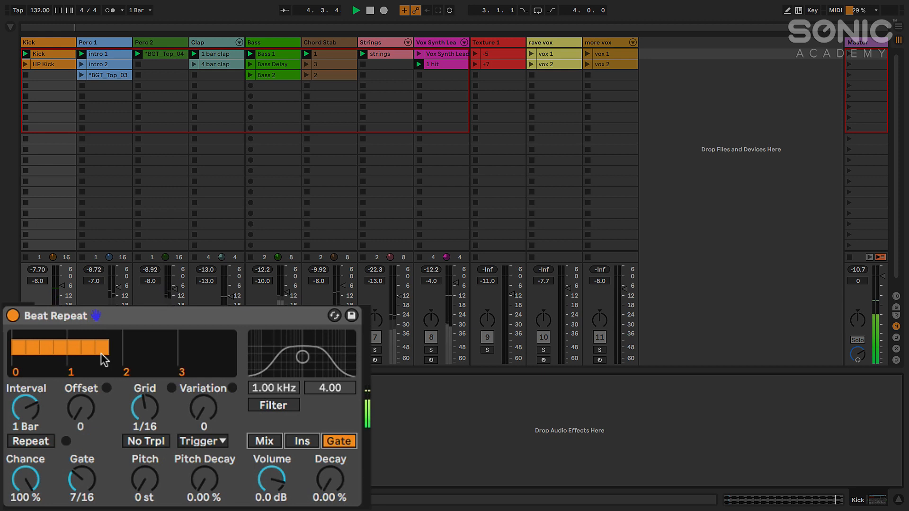
{"action": "left_click", "coordinate": [272, 444]}
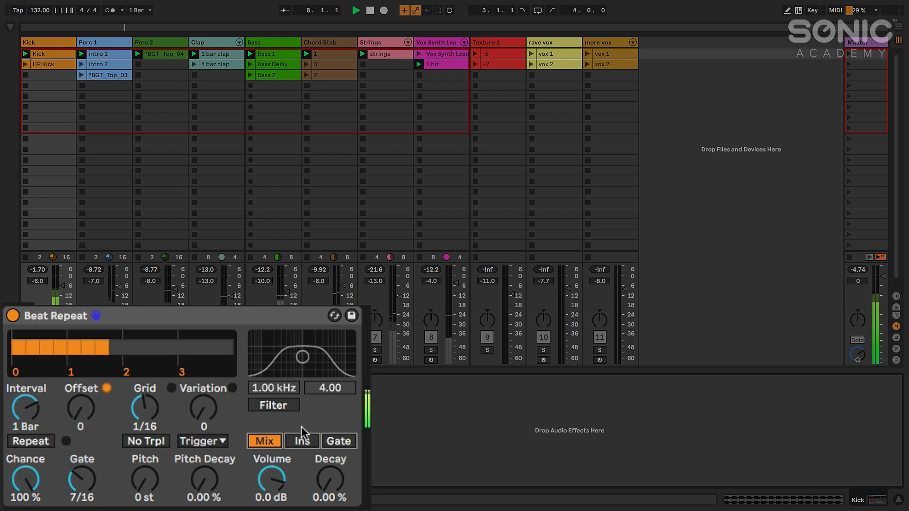
{"action": "key", "text": "space"}
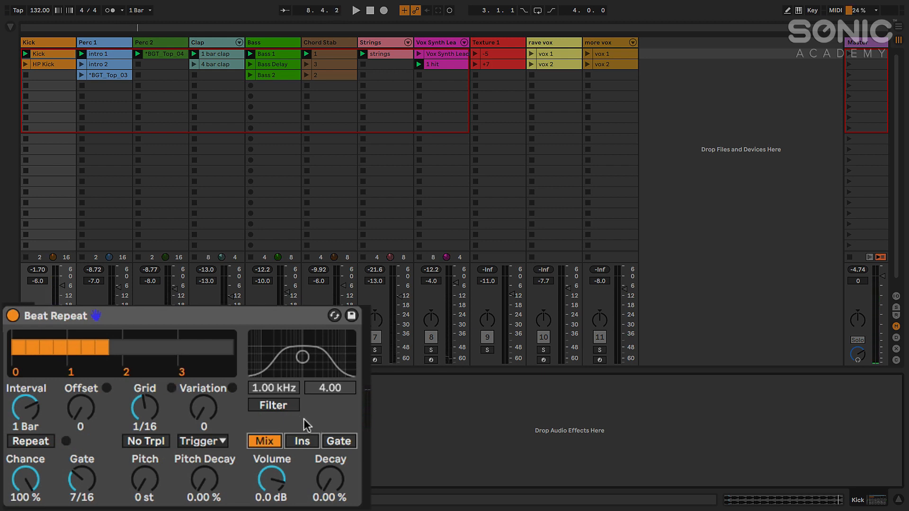
Switch Beat Repeat to Ins mode, compare it with Gate mode during playback, and stop playback with Ins selected
{"action": "left_click", "coordinate": [303, 442]}
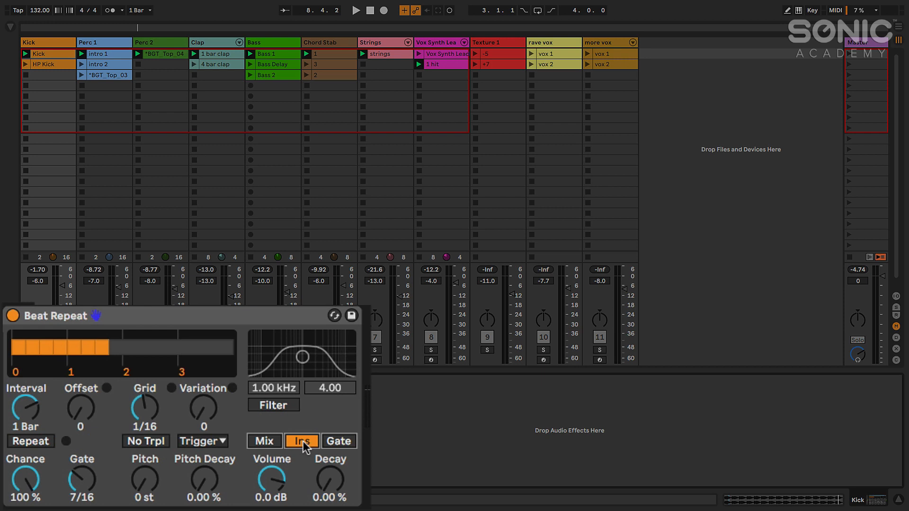
{"action": "left_click", "coordinate": [342, 442]}
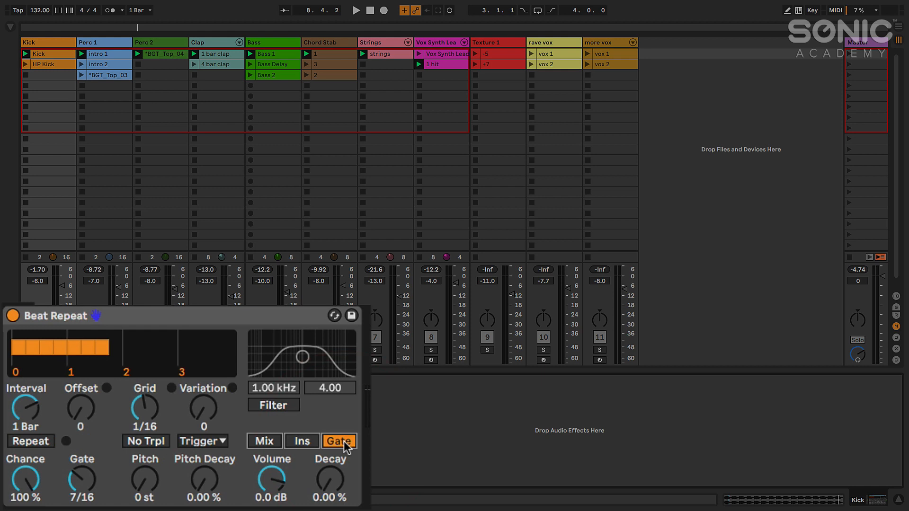
{"action": "left_click", "coordinate": [301, 443]}
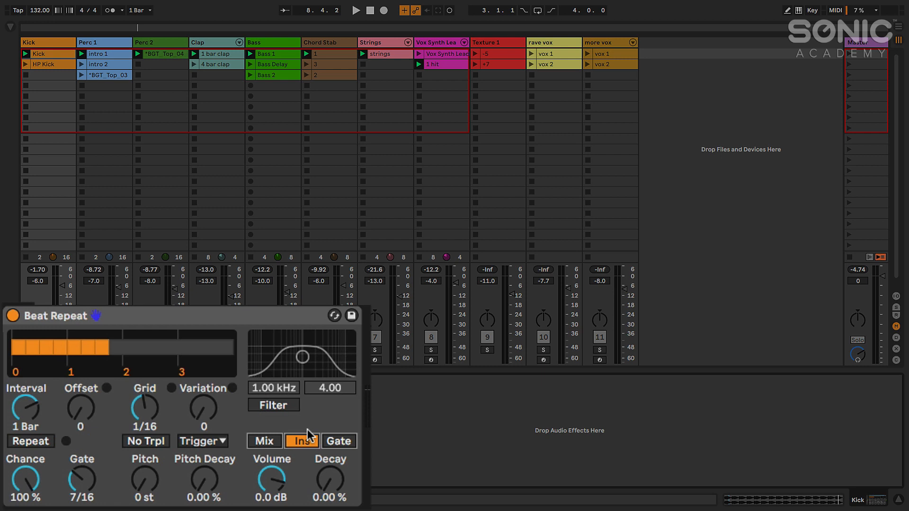
{"action": "key", "text": "space"}
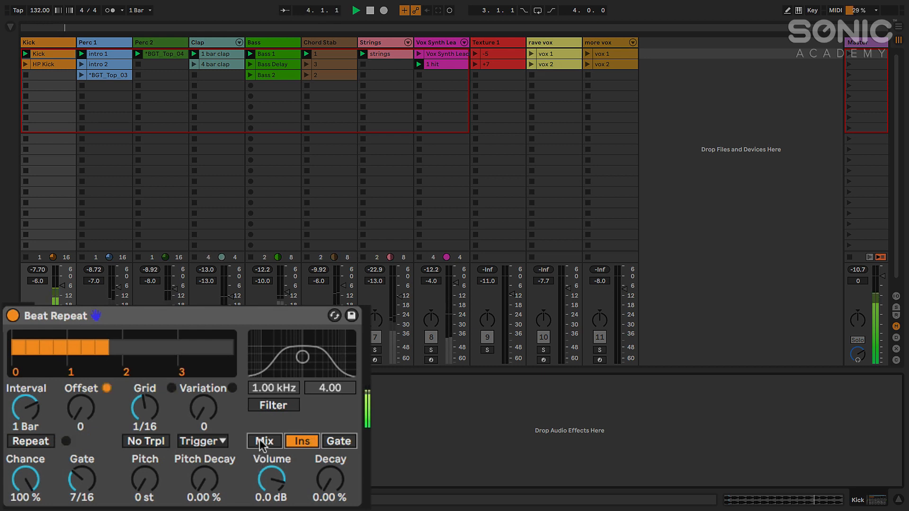
{"action": "left_click", "coordinate": [338, 442]}
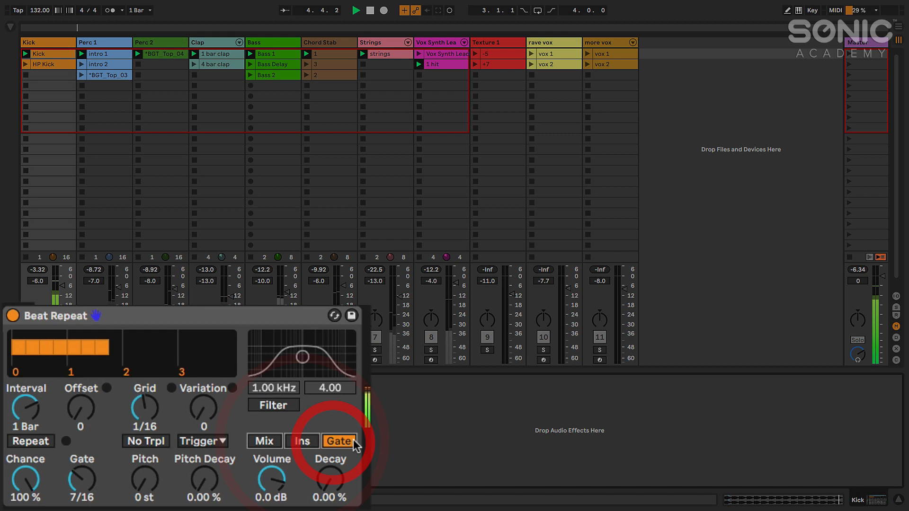
{"action": "left_click", "coordinate": [302, 442]}
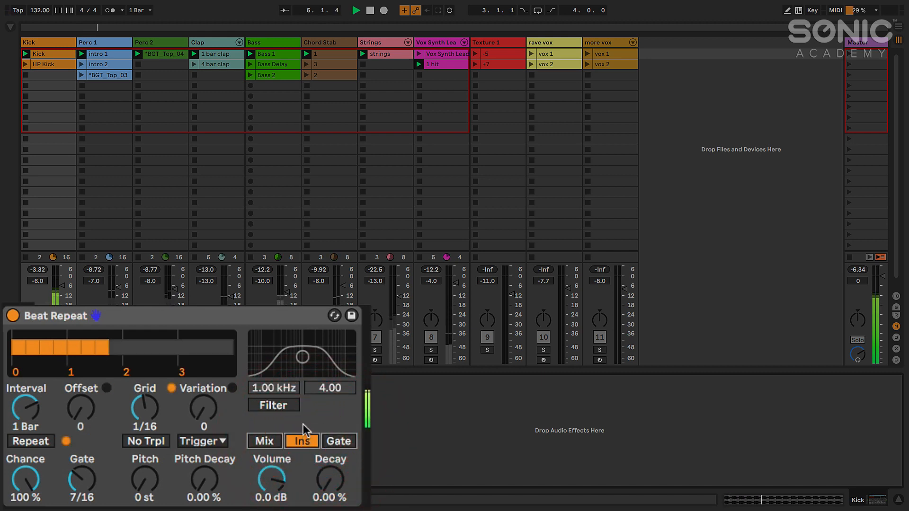
{"action": "key", "text": "space"}
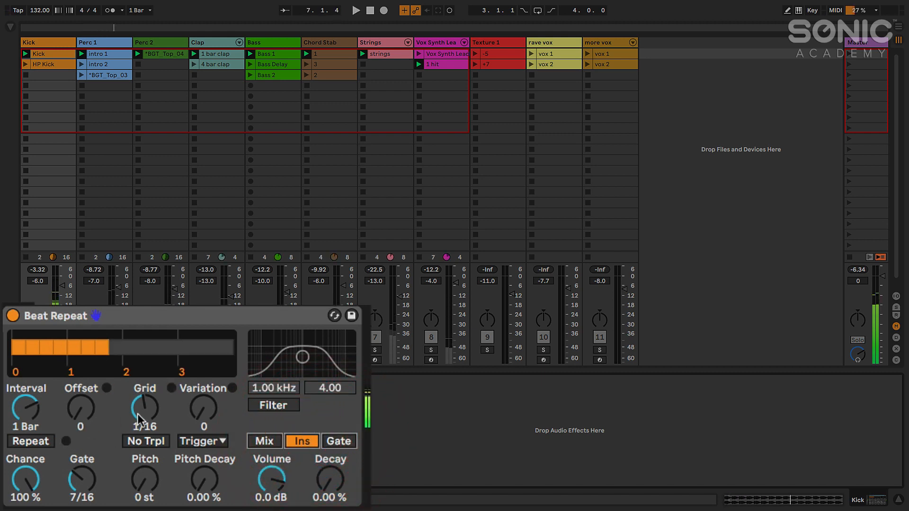
Audition Beat Repeat's Grid from 1 Bar through 1/256 to 1/4, stop playback, and set the Grid to 1/8
{"action": "left_click", "coordinate": [148, 411]}
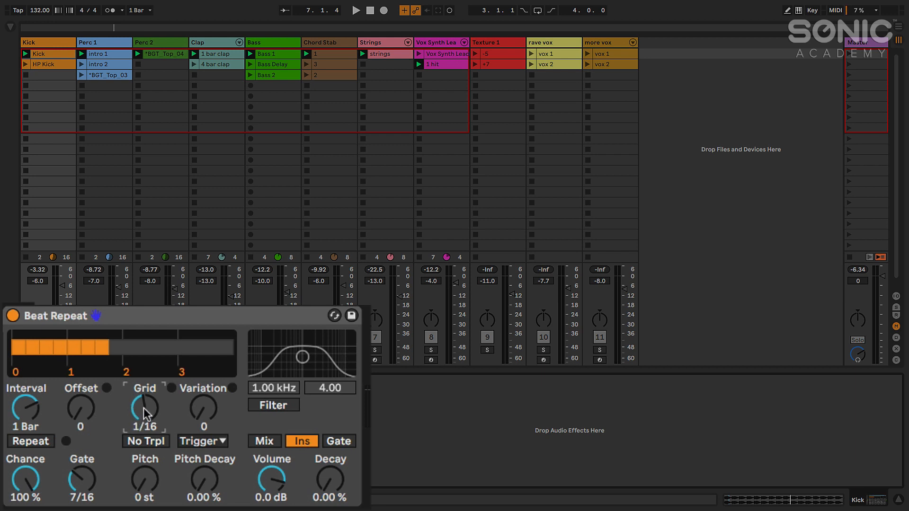
{"action": "left_click_drag", "start_coordinate": [127, 411], "coordinate": [127, 387]}
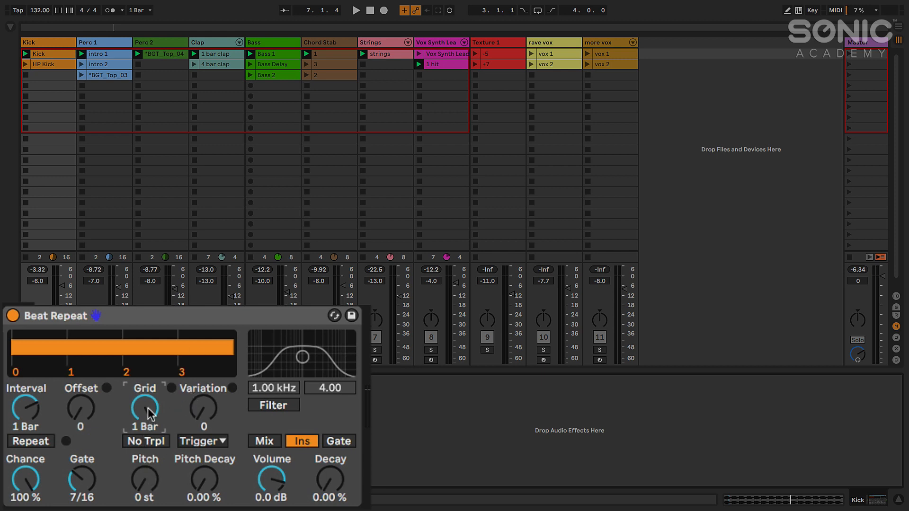
{"action": "key", "text": "space"}
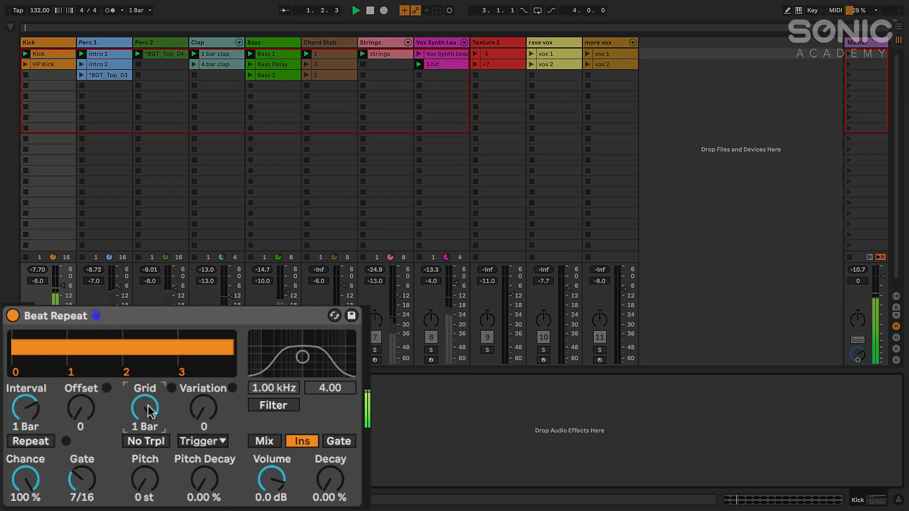
{"action": "left_click_drag", "start_coordinate": [148, 411], "coordinate": [148, 450]}
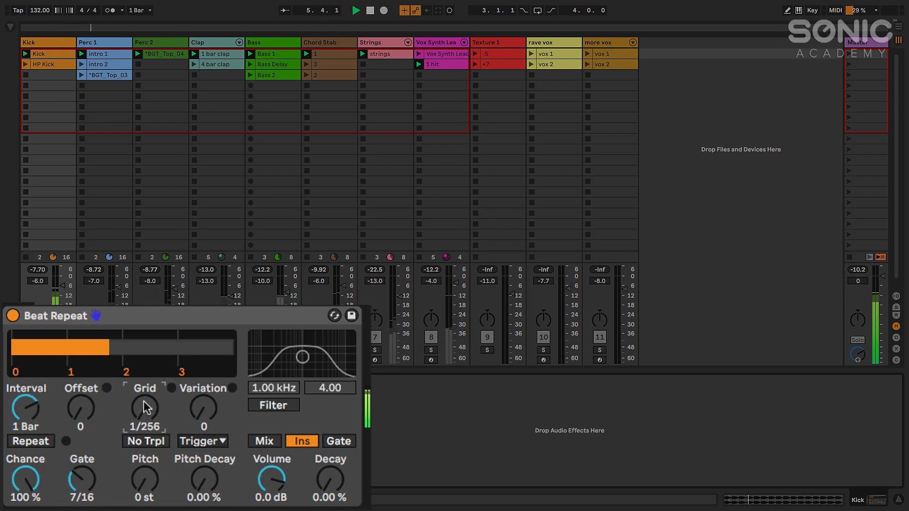
{"action": "left_click_drag", "start_coordinate": [144, 406], "coordinate": [143, 380]}
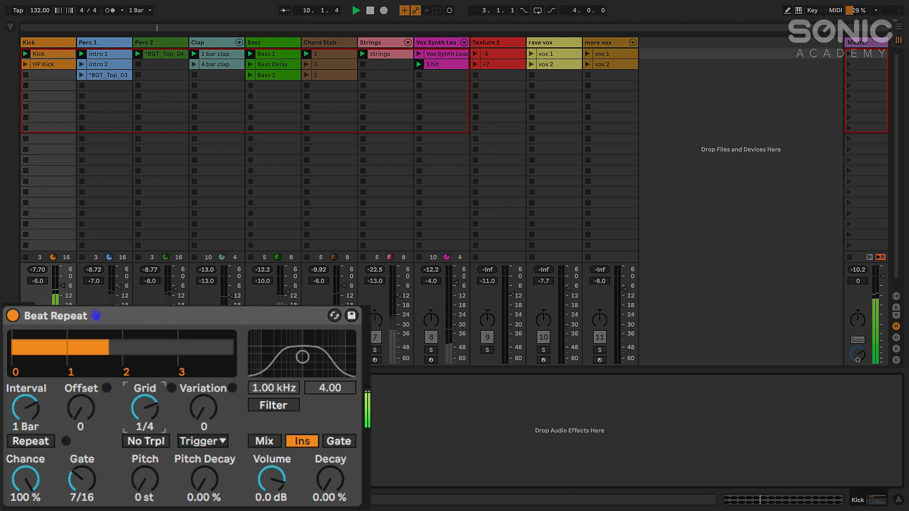
{"action": "key", "text": "space"}
{"action": "left_click_drag", "start_coordinate": [143, 411], "coordinate": [143, 417]}
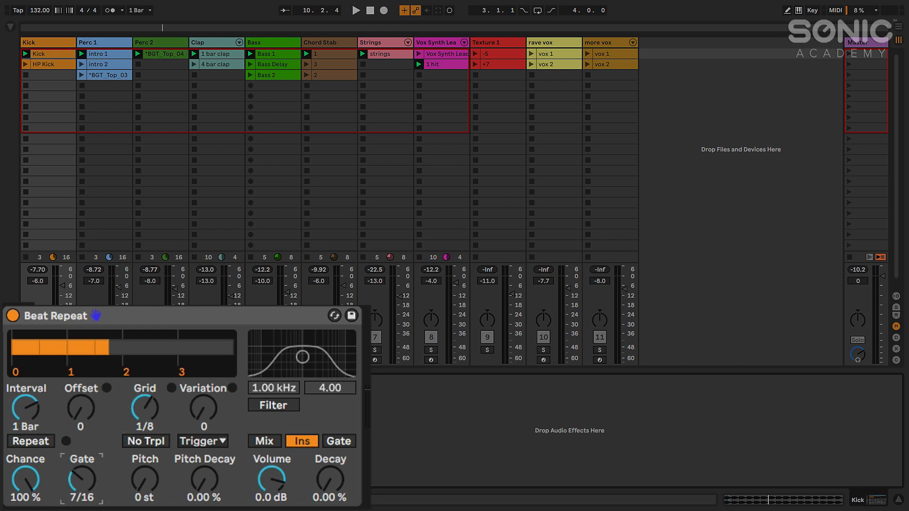
Set Beat Repeat's Gate to 4/16 and audition the shorter repeats
{"action": "left_click_drag", "start_coordinate": [82, 480], "coordinate": [81, 489]}
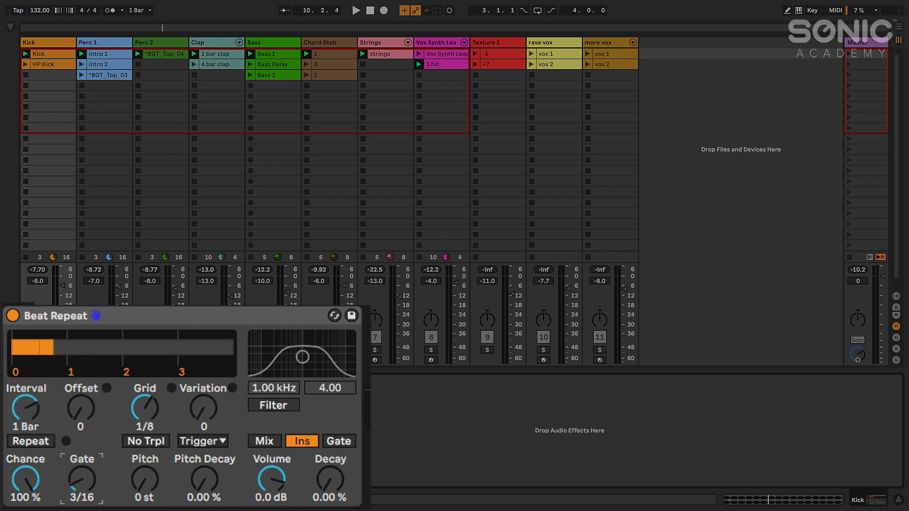
{"action": "left_click_drag", "start_coordinate": [82, 489], "coordinate": [82, 487]}
{"action": "key", "text": "space"}
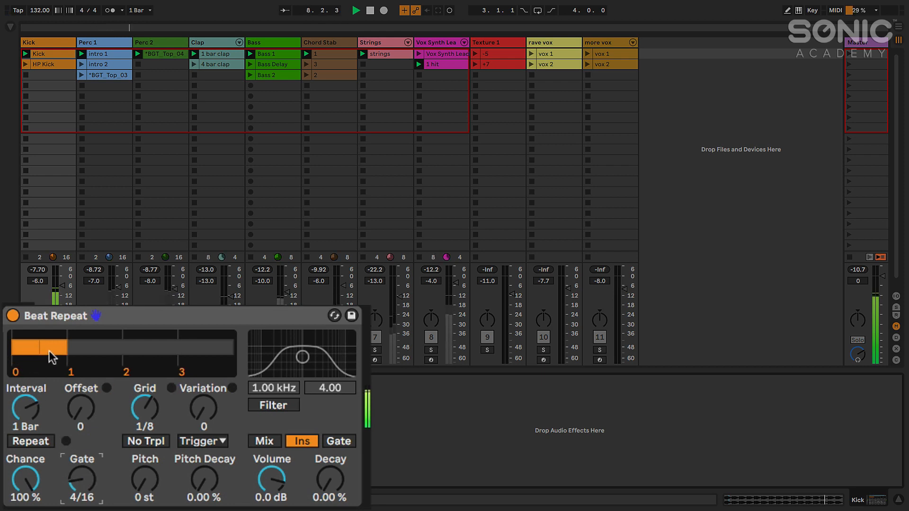
Stop playback and audition Beat Repeat's Decay at 75.4 % while playing, followed by Gate 7/16 with Decay 39.7 %
{"action": "key", "text": "space"}
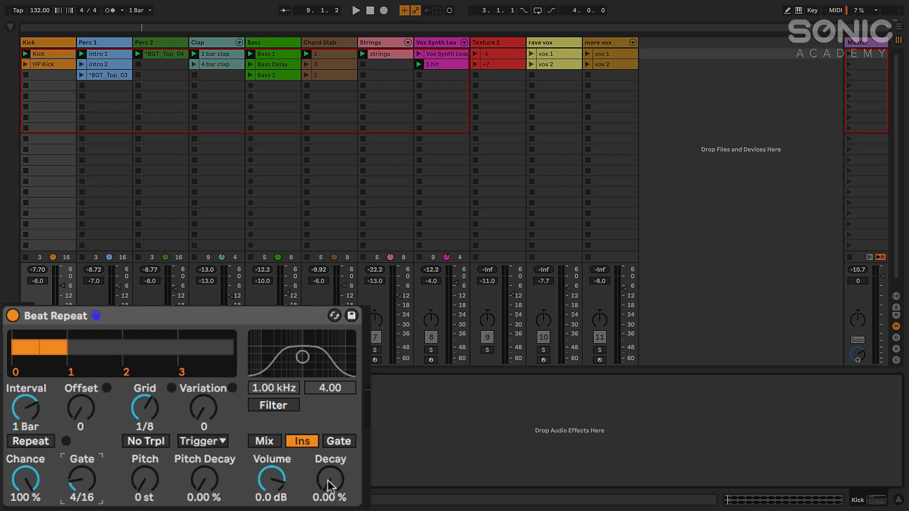
{"action": "left_click_drag", "start_coordinate": [328, 481], "coordinate": [328, 402]}
{"action": "key", "text": "space"}
{"action": "left_click_drag", "start_coordinate": [329, 485], "coordinate": [329, 497]}
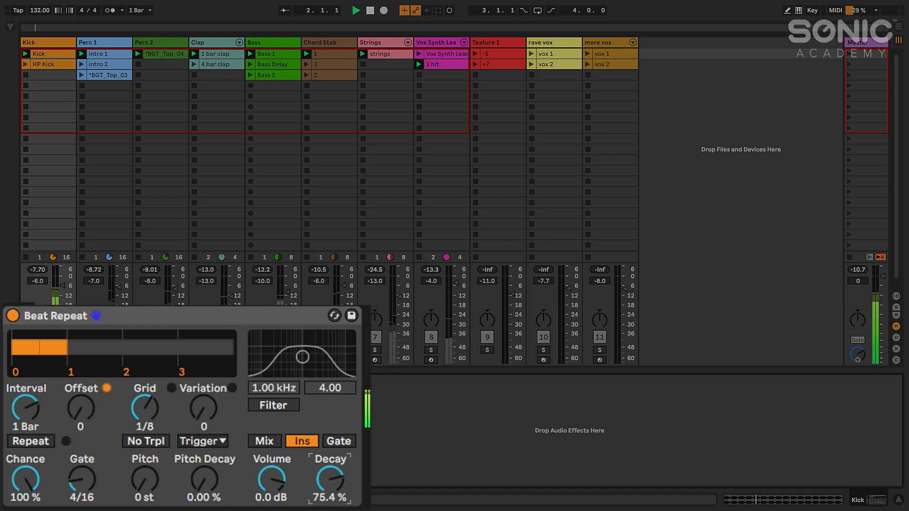
{"action": "left_click_drag", "start_coordinate": [79, 471], "coordinate": [79, 461]}
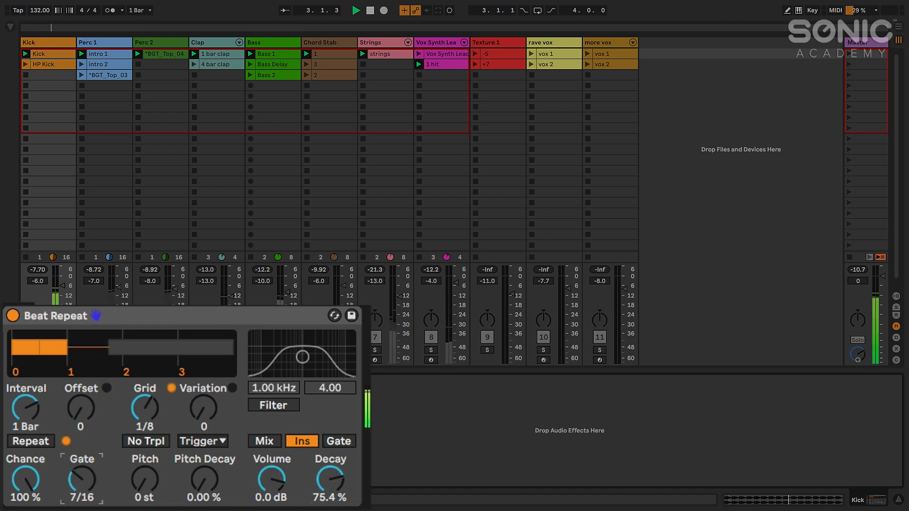
{"action": "left_click_drag", "start_coordinate": [329, 481], "coordinate": [330, 506]}
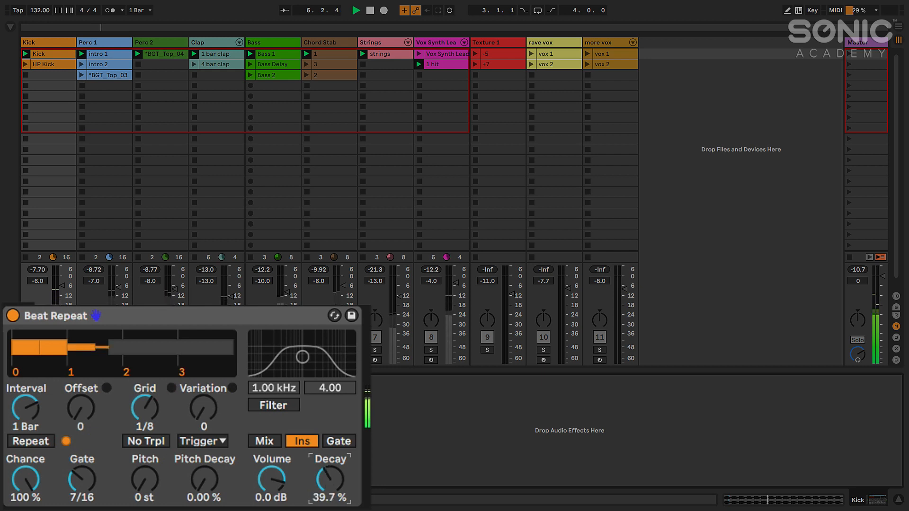
Return Beat Repeat's Gate to 4/16, audition Decay at 54.0 % and 57.1 %, reset Decay to 0.00 %, and stop playback
{"action": "left_click", "coordinate": [77, 479]}
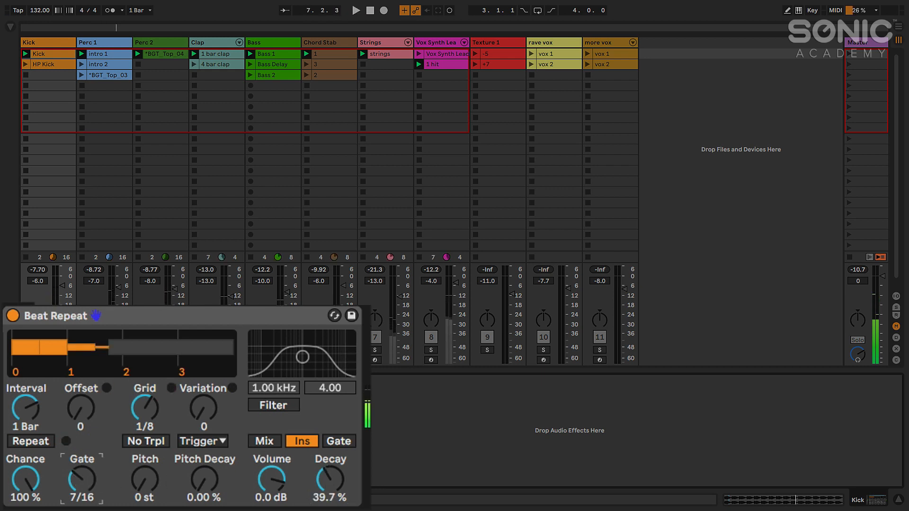
{"action": "left_click_drag", "start_coordinate": [76, 480], "coordinate": [76, 488]}
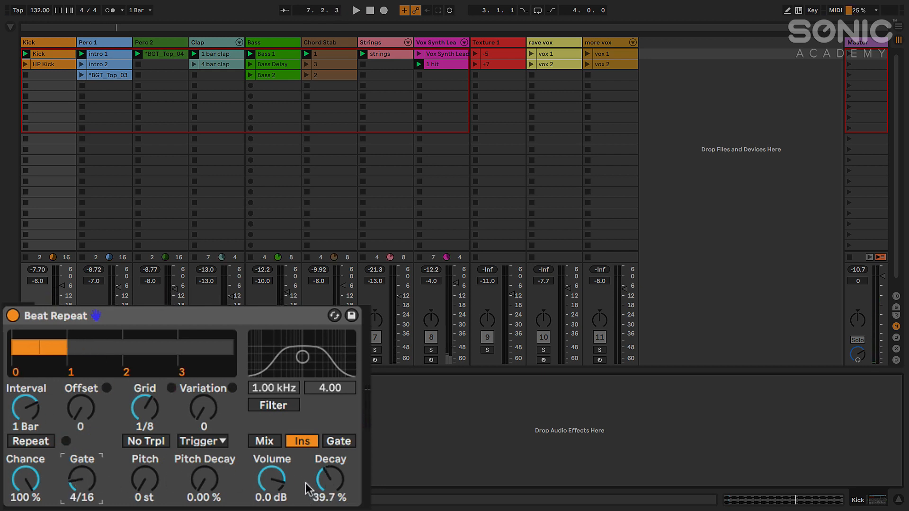
{"action": "left_click_drag", "start_coordinate": [328, 493], "coordinate": [328, 482]}
{"action": "key", "text": "space"}
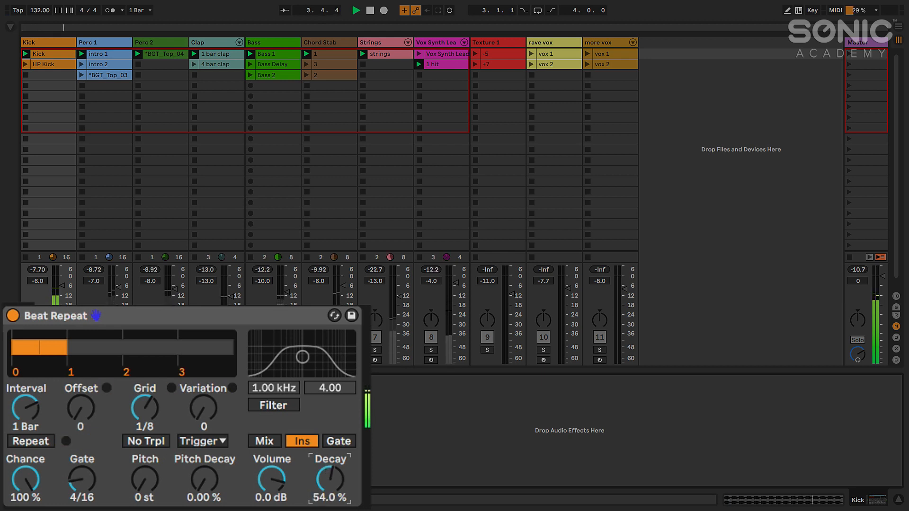
{"action": "left_click_drag", "start_coordinate": [325, 481], "coordinate": [324, 479]}
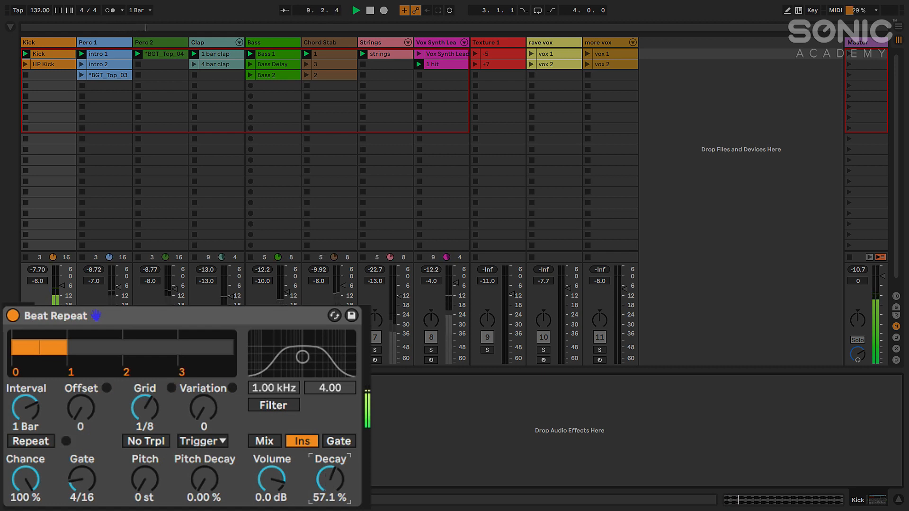
{"action": "left_click_drag", "start_coordinate": [329, 480], "coordinate": [329, 507]}
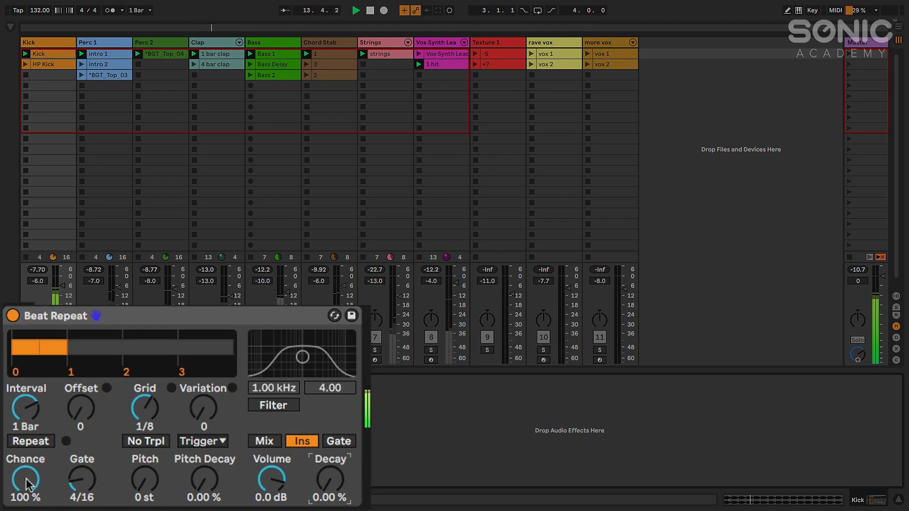
{"action": "key", "text": "space"}
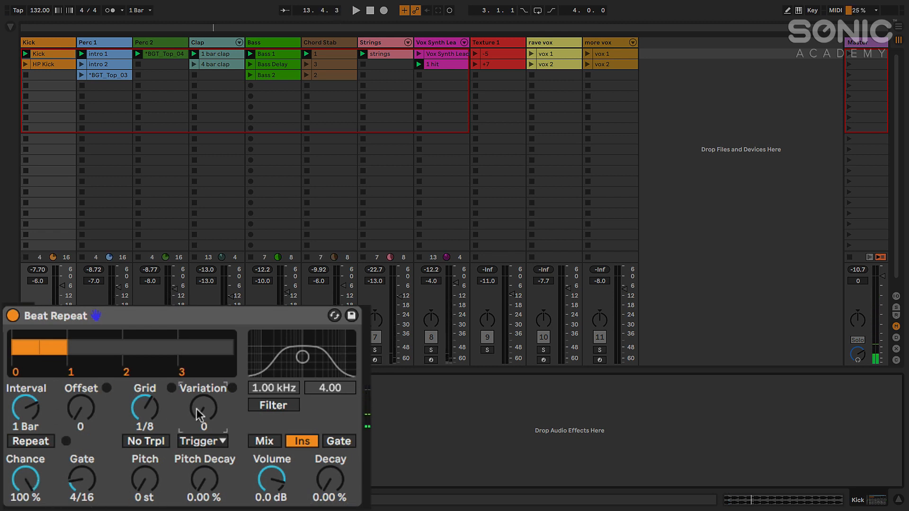
Set Beat Repeat's Grid to 1/16 and Gate to 8/16, and audition the repeats briefly before stopping playback
{"action": "mouse_move", "coordinate": [207, 406]}
{"action": "left_mouse_down"}
{"action": "mouse_move", "coordinate": [208, 393]}
{"action": "mouse_move", "coordinate": [207, 407]}
{"action": "left_mouse_up"}
{"action": "left_click_drag", "start_coordinate": [144, 406], "coordinate": [145, 425]}
{"action": "key", "text": "space"}
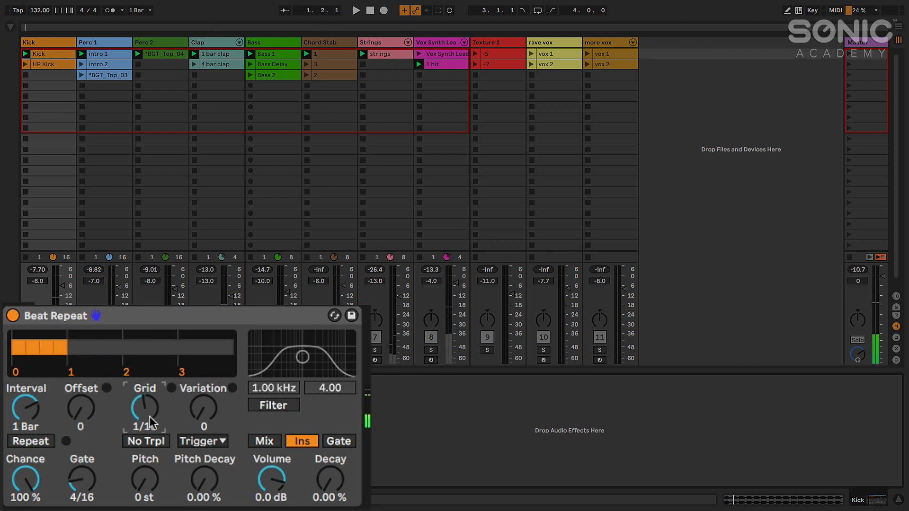
{"action": "left_click_drag", "start_coordinate": [86, 484], "coordinate": [86, 468]}
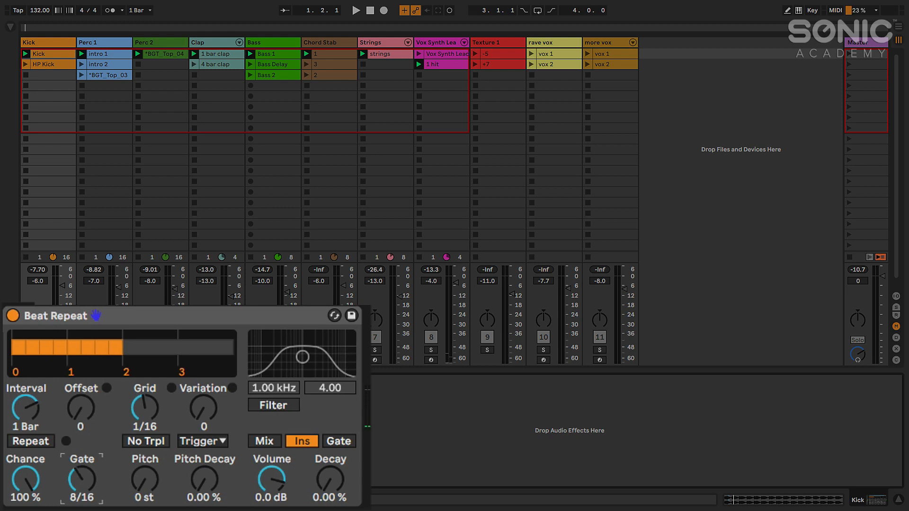
{"action": "key", "text": "space"}
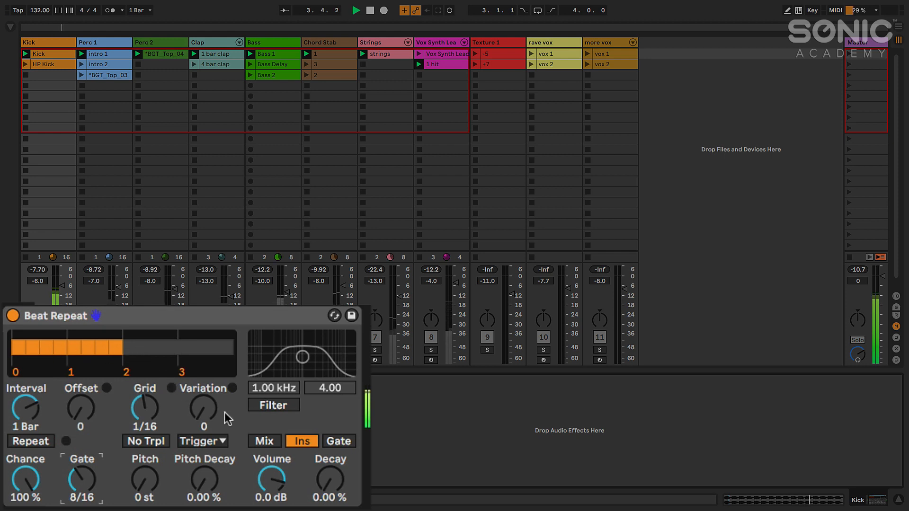
{"action": "key", "text": "space"}
Audition Beat Repeat's Variation at 3 and 8, and raise it to 10
{"action": "left_click_drag", "start_coordinate": [201, 410], "coordinate": [203, 416]}
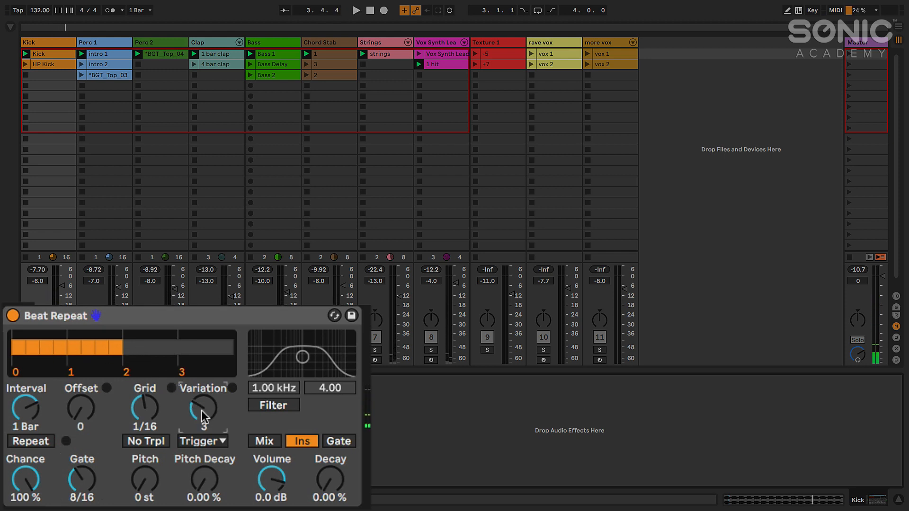
{"action": "key", "text": "space"}
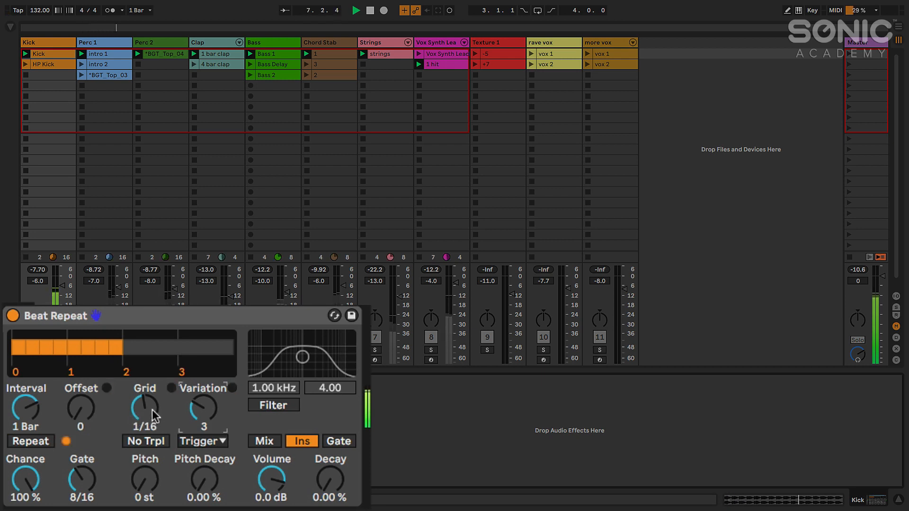
{"action": "left_click_drag", "start_coordinate": [203, 408], "coordinate": [203, 392]}
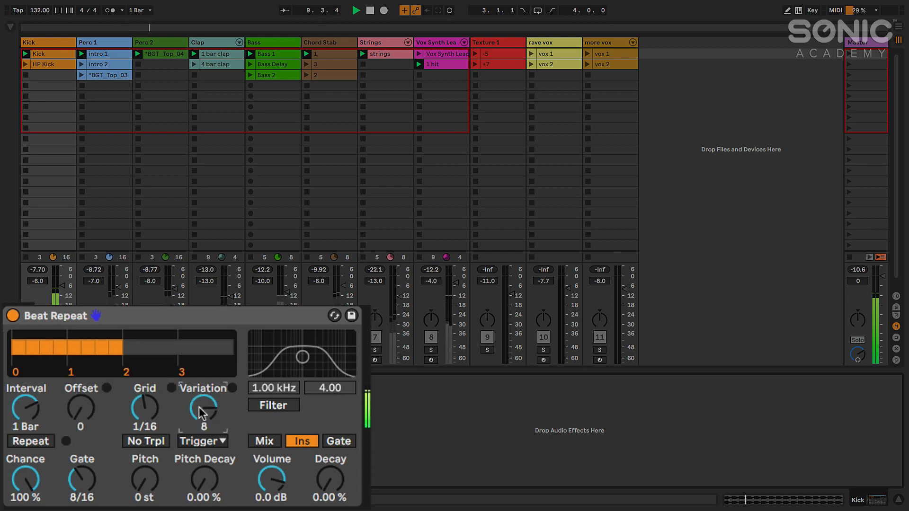
{"action": "left_click_drag", "start_coordinate": [199, 410], "coordinate": [199, 403]}
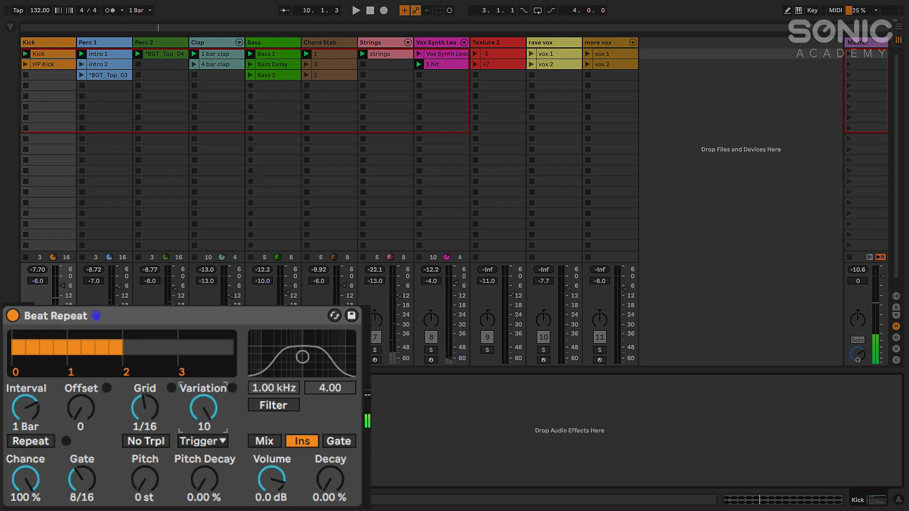
Set Beat Repeat's Variation to 1 and Grid to 1/12, and start playback
{"action": "mouse_move", "coordinate": [145, 409]}
{"action": "left_mouse_down"}
{"action": "mouse_move", "coordinate": [145, 400]}
{"action": "mouse_move", "coordinate": [145, 417]}
{"action": "left_mouse_up"}
{"action": "left_click_drag", "start_coordinate": [203, 408], "coordinate": [203, 420]}
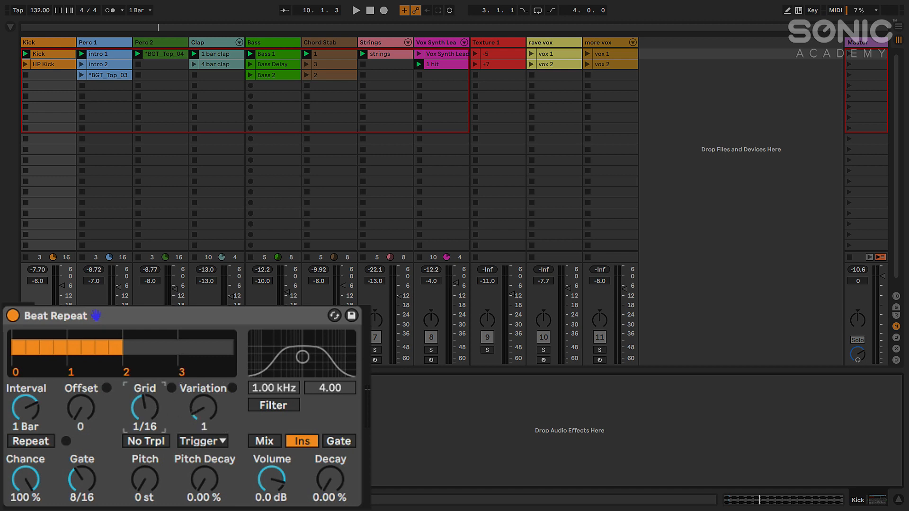
{"action": "left_click_drag", "start_coordinate": [145, 408], "coordinate": [145, 407]}
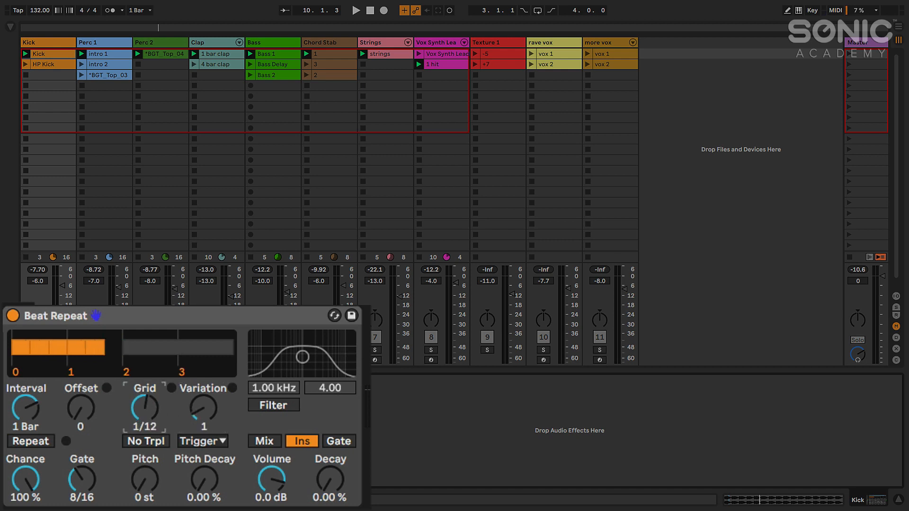
{"action": "key", "text": "space"}
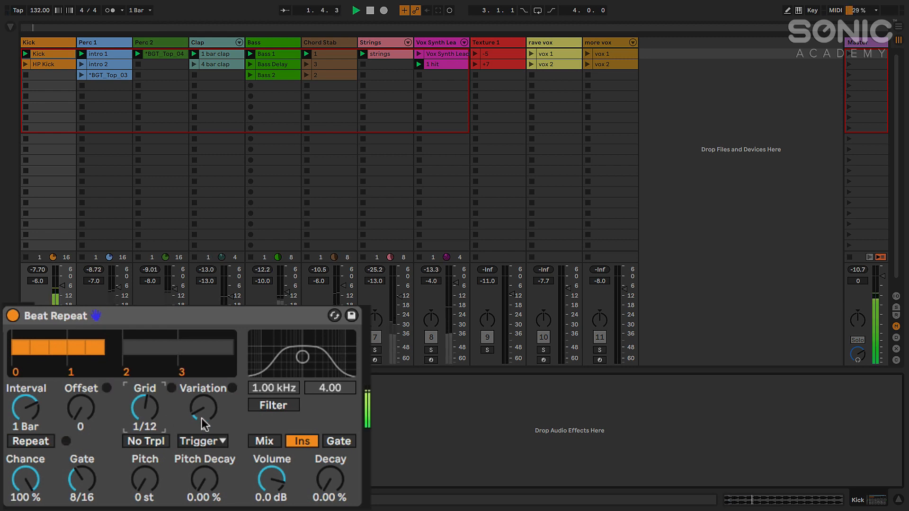
Raise Beat Repeat's Variation to 10 during playback, lower it to 5 to compare, and stop playback
{"action": "left_click_drag", "start_coordinate": [204, 413], "coordinate": [203, 400]}
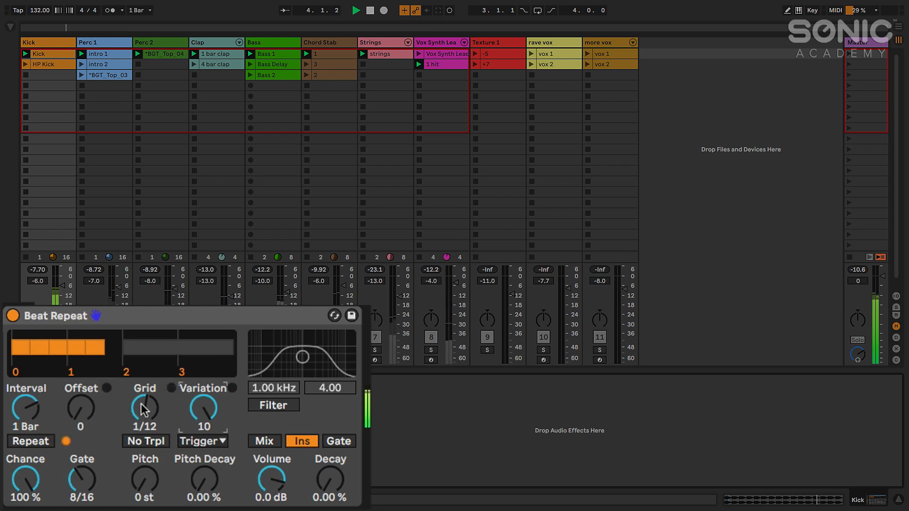
{"action": "left_click_drag", "start_coordinate": [204, 408], "coordinate": [203, 413]}
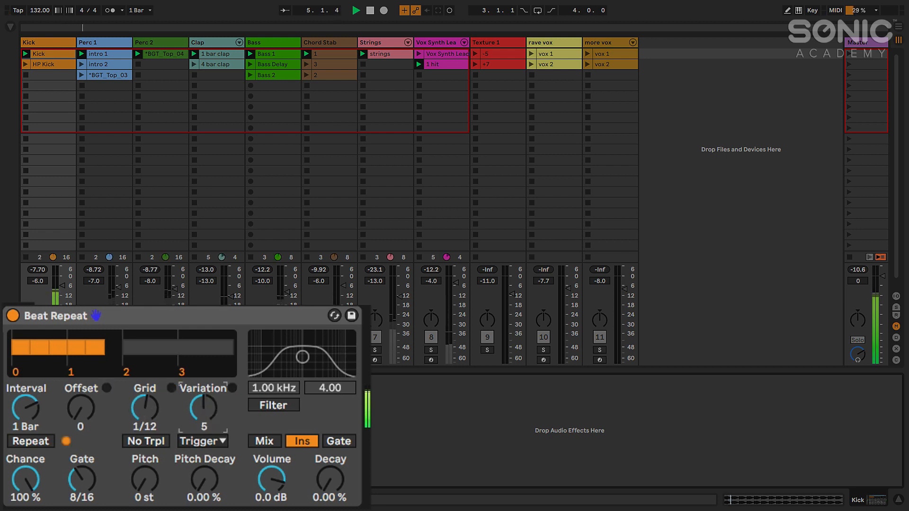
{"action": "left_click", "coordinate": [216, 407]}
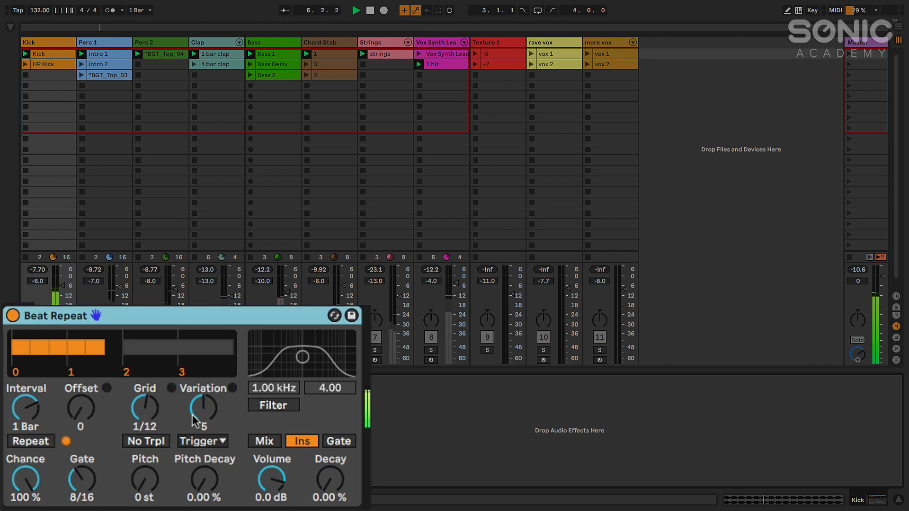
{"action": "key", "text": "space"}
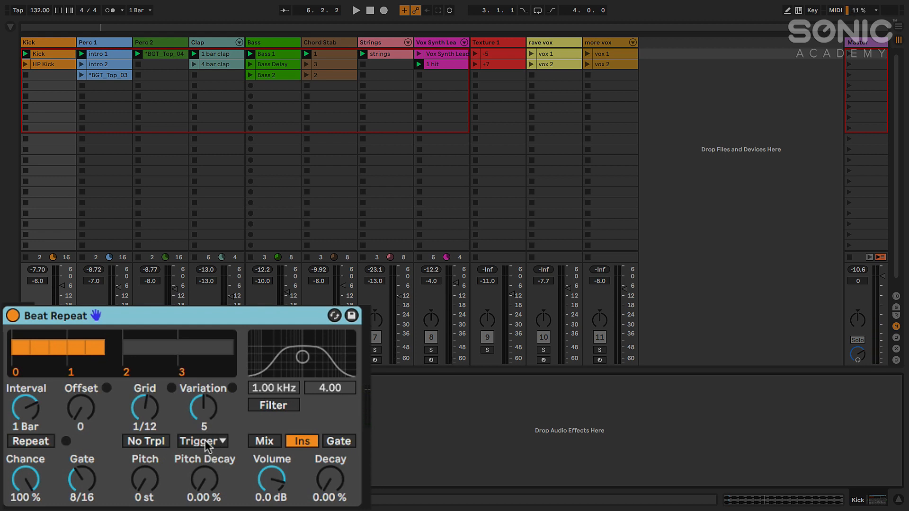
Set Beat Repeat's Variation to 4 and its Variation type to 1/8
{"action": "left_click", "coordinate": [205, 441]}
{"action": "left_click", "coordinate": [204, 424]}
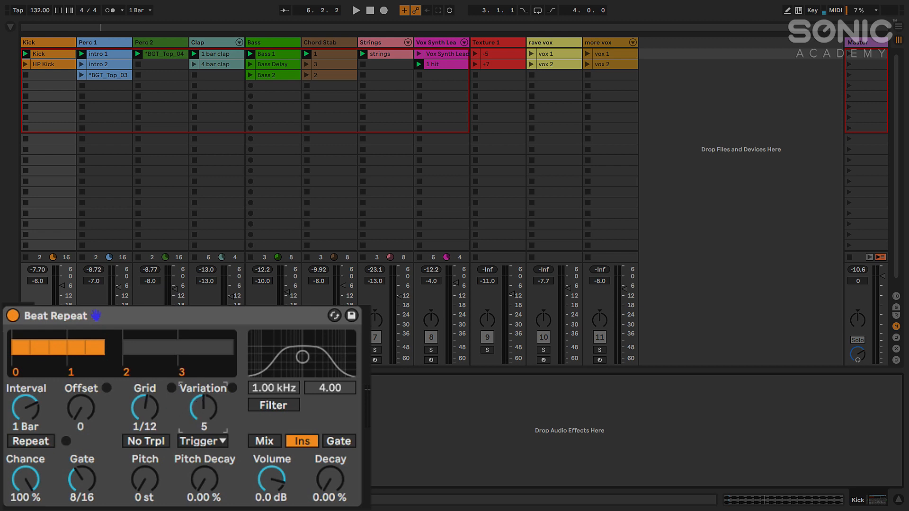
{"action": "left_click_drag", "start_coordinate": [204, 408], "coordinate": [203, 411]}
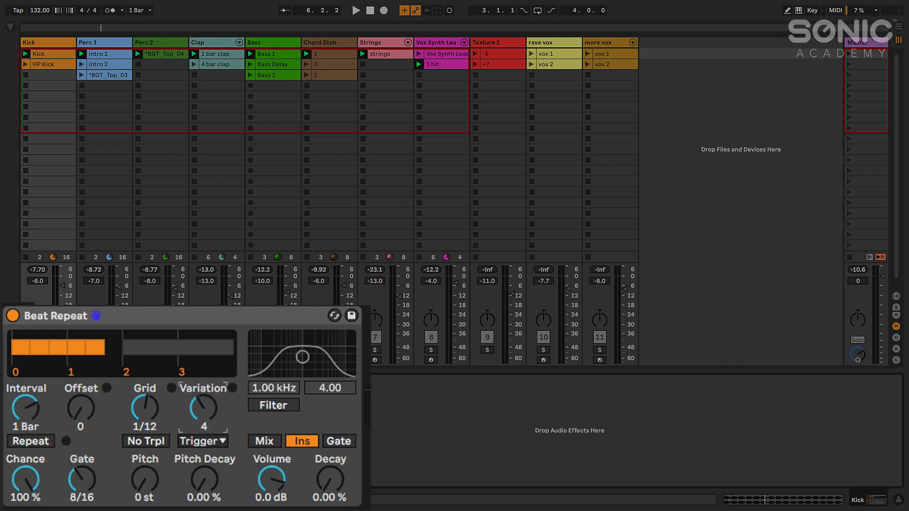
{"action": "left_click", "coordinate": [214, 442]}
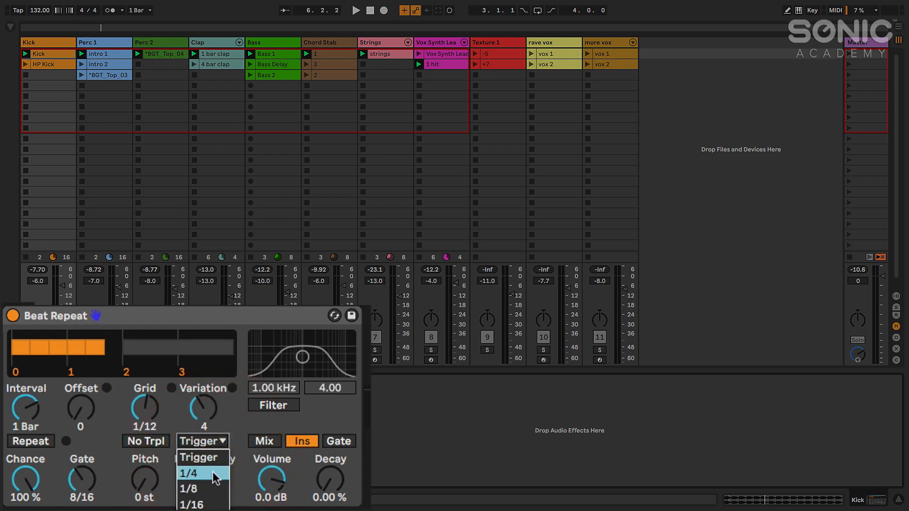
{"action": "left_click", "coordinate": [212, 485]}
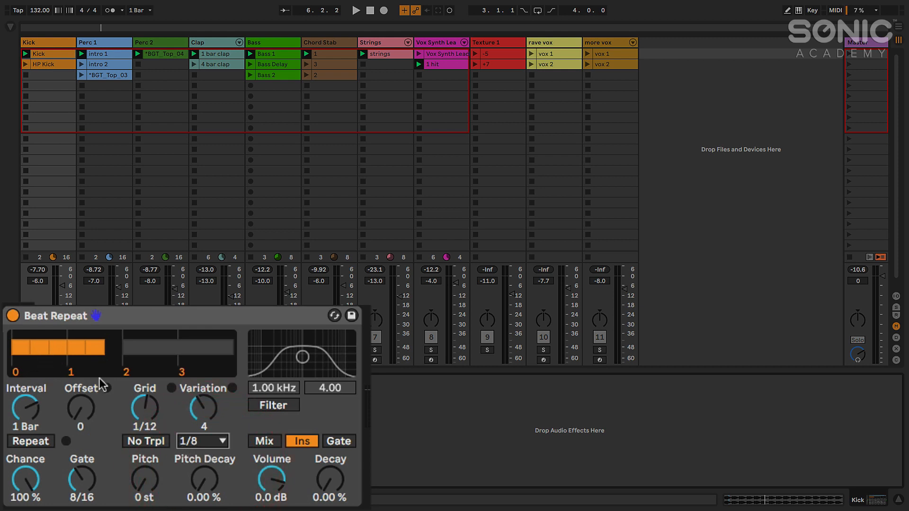
Try Beat Repeat's Variation at 6 with Variation type 1/16, and at 3 with type 1/4
{"action": "mouse_move", "coordinate": [204, 411]}
{"action": "left_mouse_down"}
{"action": "mouse_move", "coordinate": [205, 391]}
{"action": "mouse_move", "coordinate": [204, 416]}
{"action": "mouse_move", "coordinate": [204, 405]}
{"action": "left_mouse_up"}
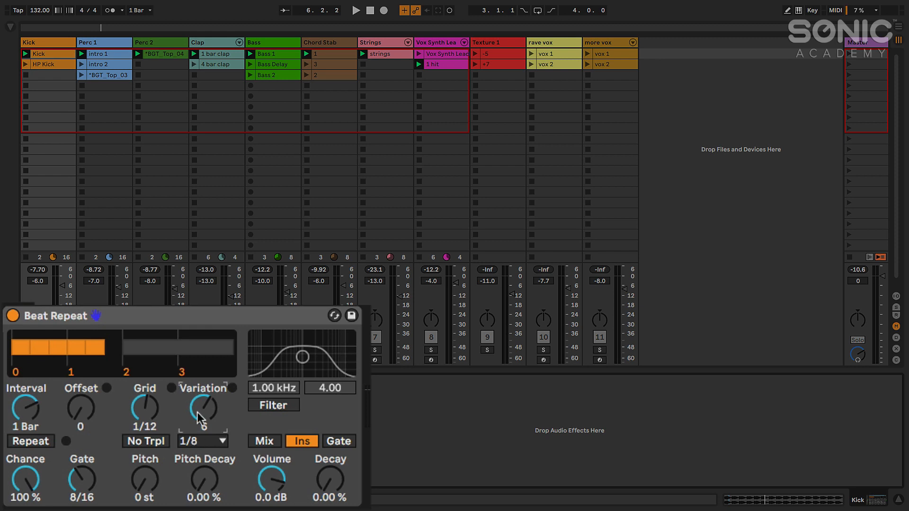
{"action": "left_click", "coordinate": [196, 442]}
{"action": "left_click", "coordinate": [192, 505]}
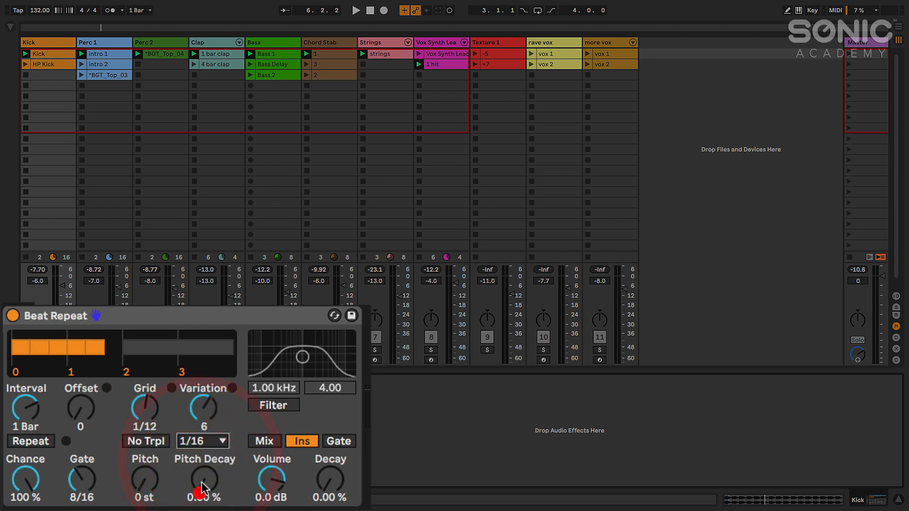
{"action": "left_click_drag", "start_coordinate": [203, 408], "coordinate": [208, 414]}
{"action": "left_click", "coordinate": [203, 443]}
{"action": "left_click", "coordinate": [201, 443]}
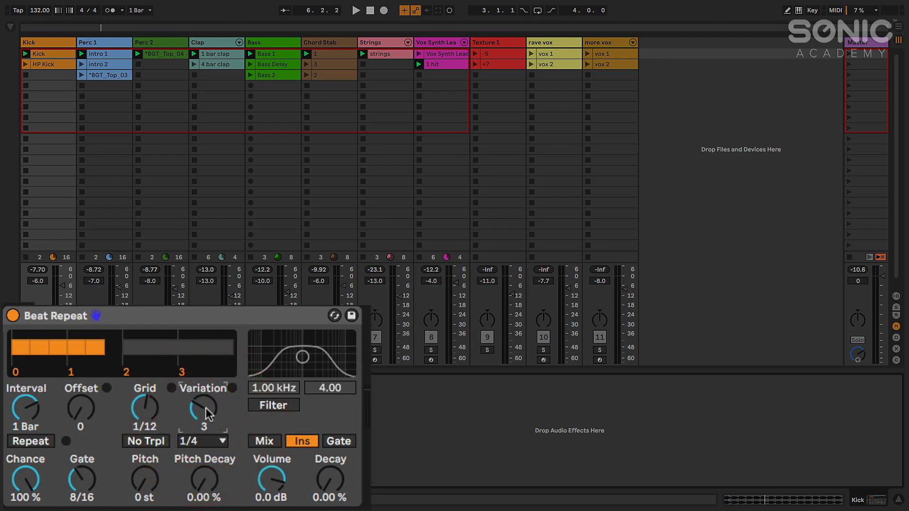
Set Beat Repeat's Variation type to Auto, try Variation at 7, and settle it at 4
{"action": "left_click", "coordinate": [204, 440]}
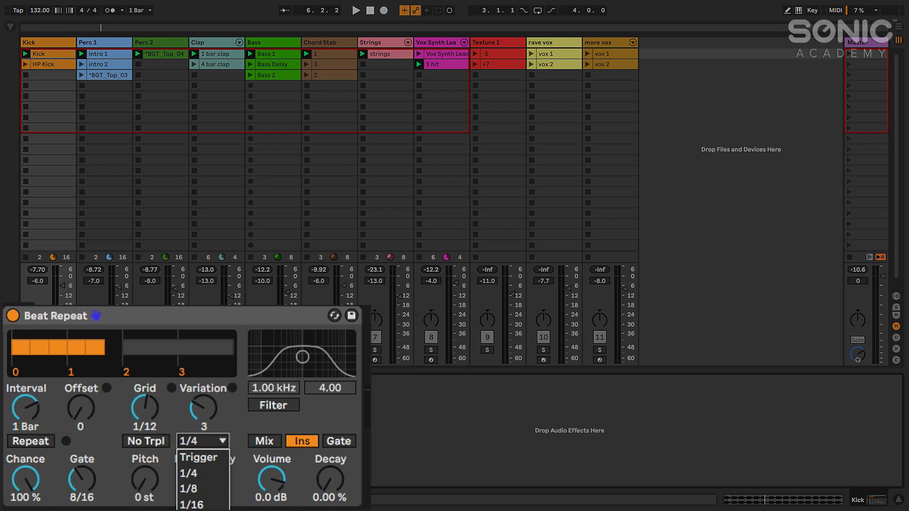
{"action": "left_click", "coordinate": [192, 510]}
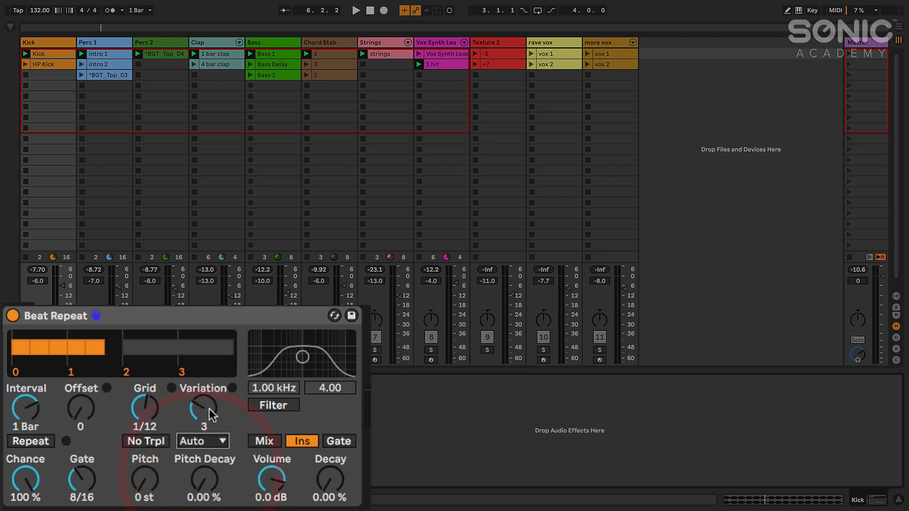
{"action": "left_click", "coordinate": [208, 411]}
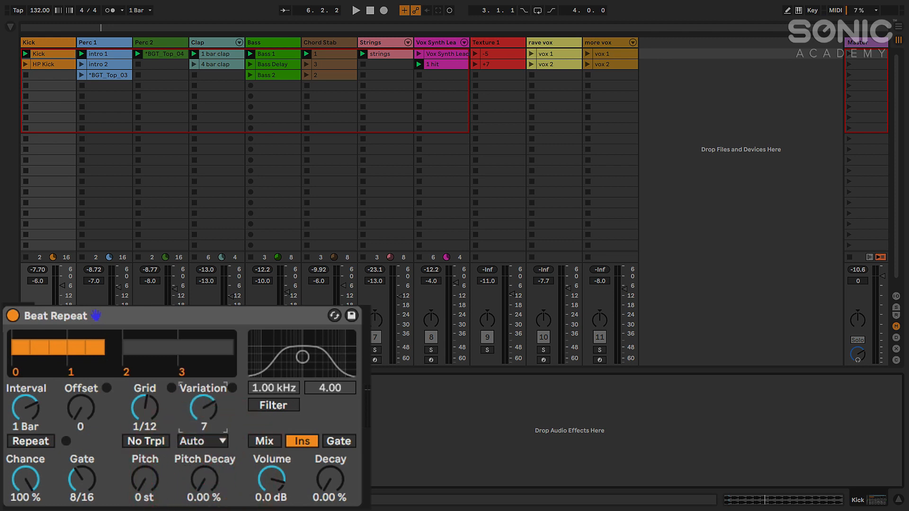
{"action": "left_click_drag", "start_coordinate": [207, 411], "coordinate": [202, 410]}
Try Beat Repeat's Variation at 7 with type Auto during playback, and lower it to 0 to compare
{"action": "left_click", "coordinate": [204, 440]}
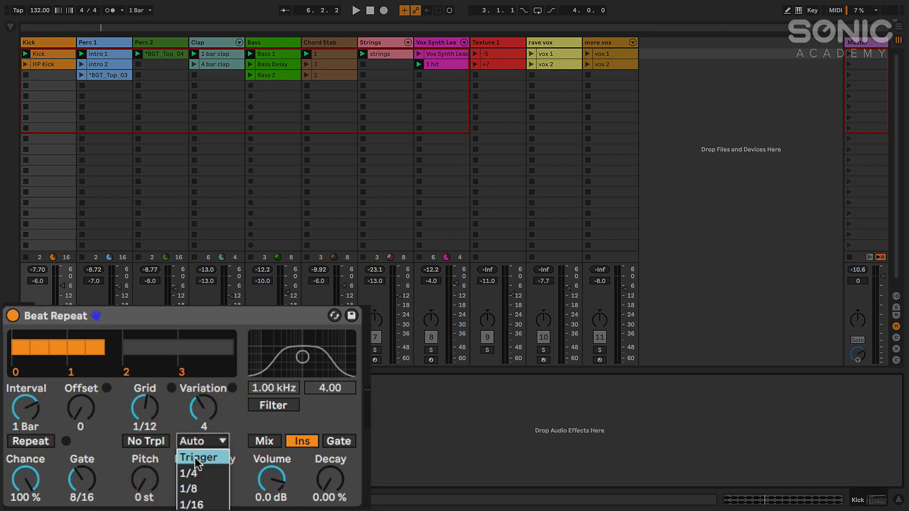
{"action": "left_click", "coordinate": [198, 510]}
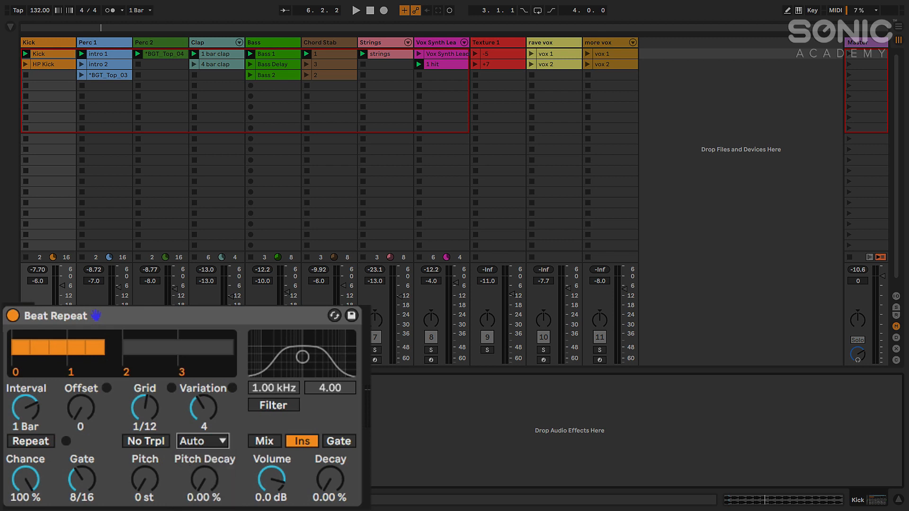
{"action": "mouse_move", "coordinate": [196, 409]}
{"action": "left_mouse_down"}
{"action": "mouse_move", "coordinate": [196, 399]}
{"action": "mouse_move", "coordinate": [196, 418]}
{"action": "mouse_move", "coordinate": [195, 396]}
{"action": "left_mouse_up"}
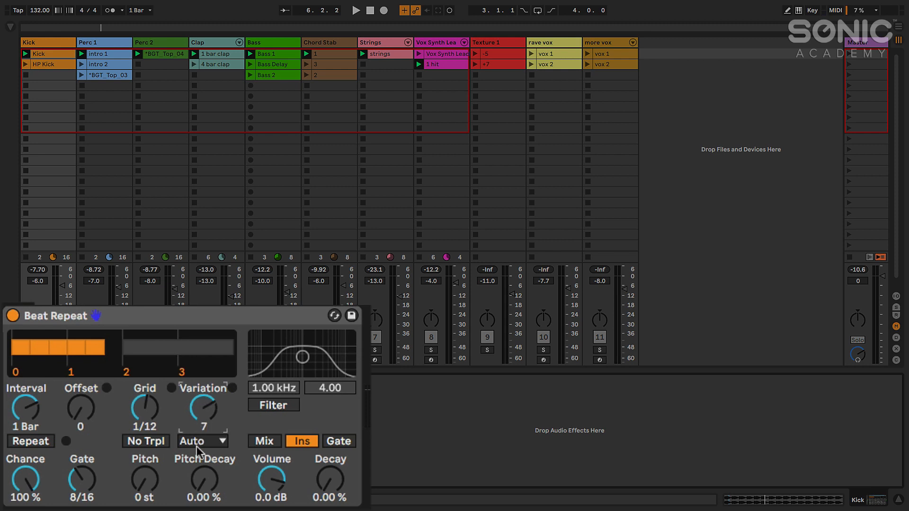
{"action": "key", "text": "space"}
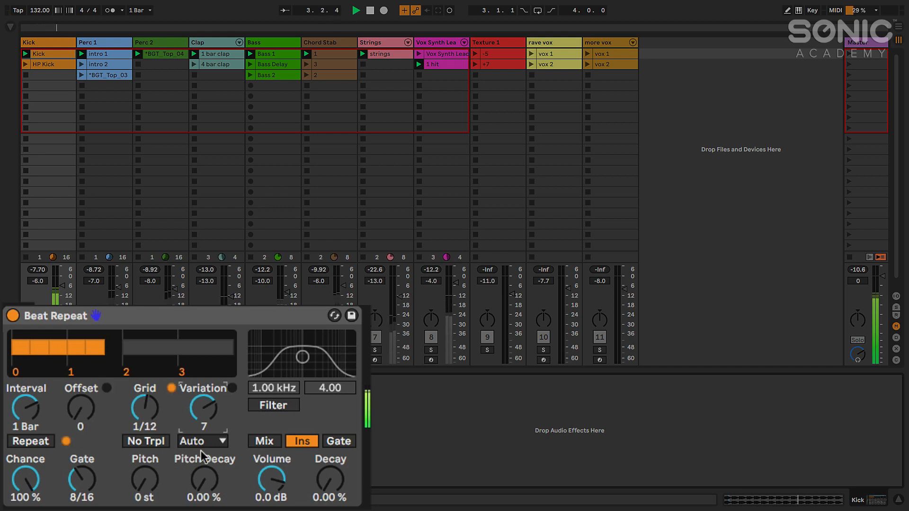
{"action": "left_click_drag", "start_coordinate": [207, 411], "coordinate": [201, 423]}
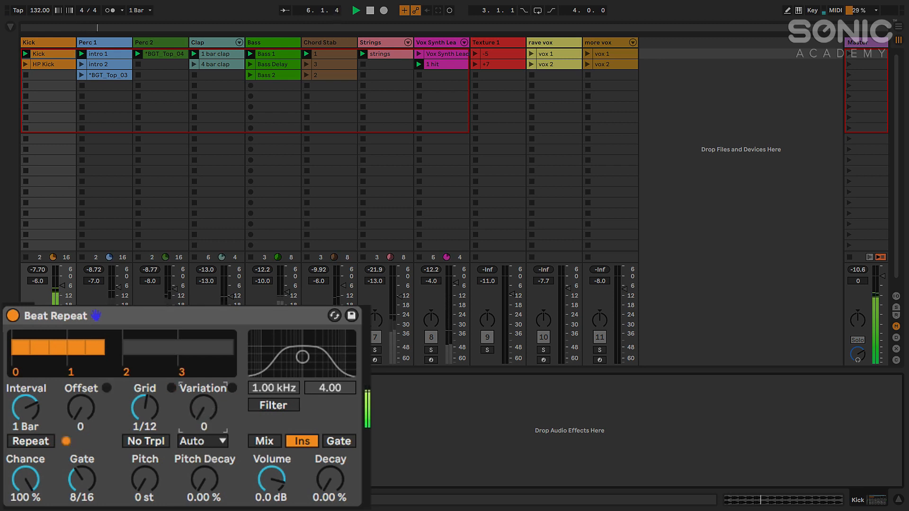
Raise Beat Repeat's Variation to 3 during playback, keeping the type on Auto, and stop playback
{"action": "left_click", "coordinate": [209, 440]}
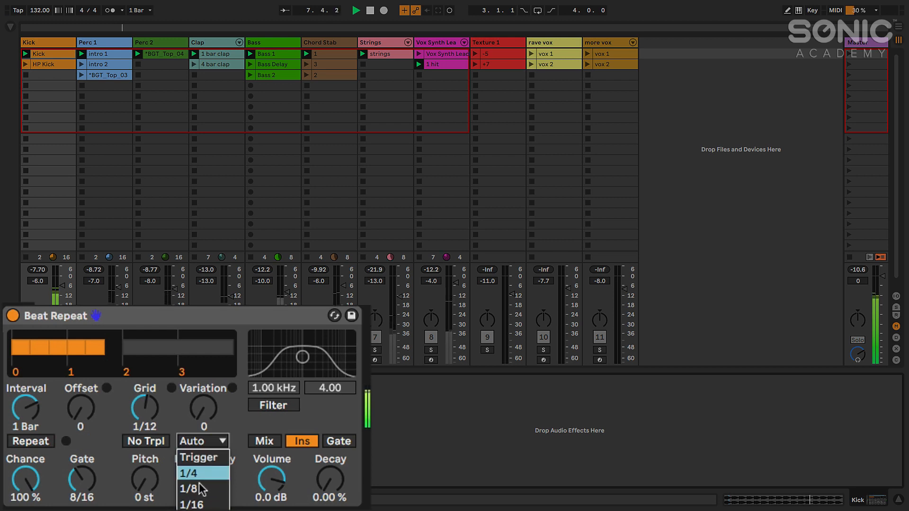
{"action": "left_click", "coordinate": [198, 411]}
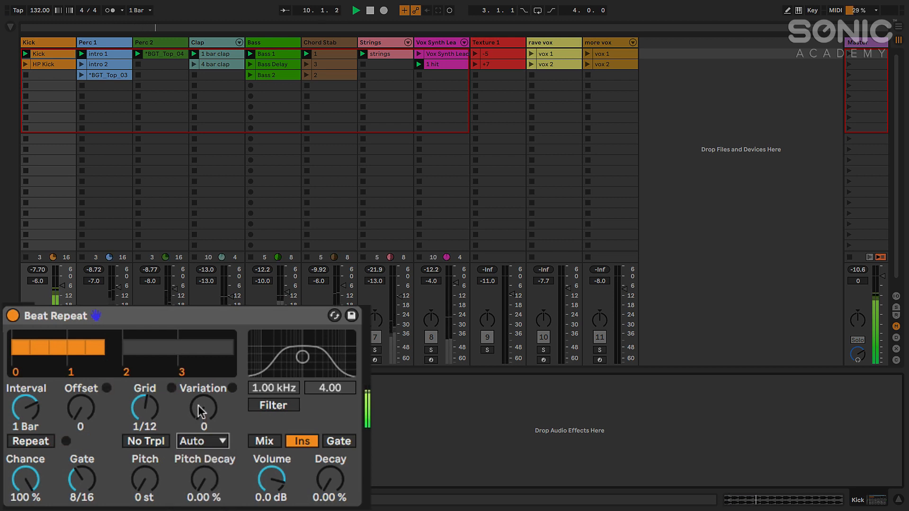
{"action": "left_click_drag", "start_coordinate": [198, 412], "coordinate": [198, 400]}
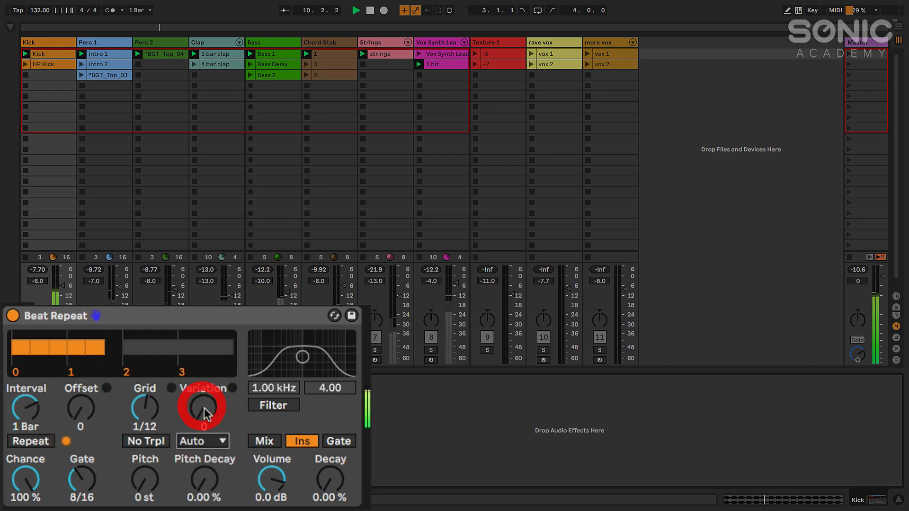
{"action": "left_click", "coordinate": [205, 439]}
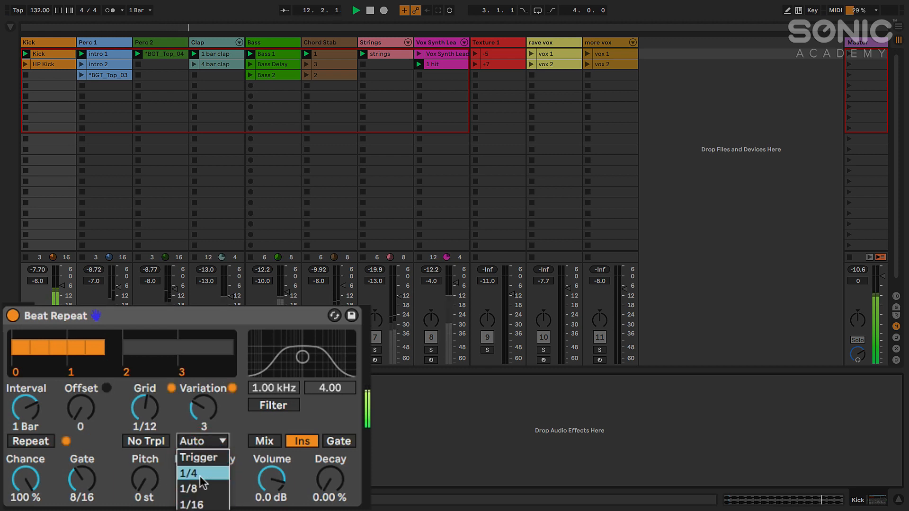
{"action": "left_click", "coordinate": [224, 421]}
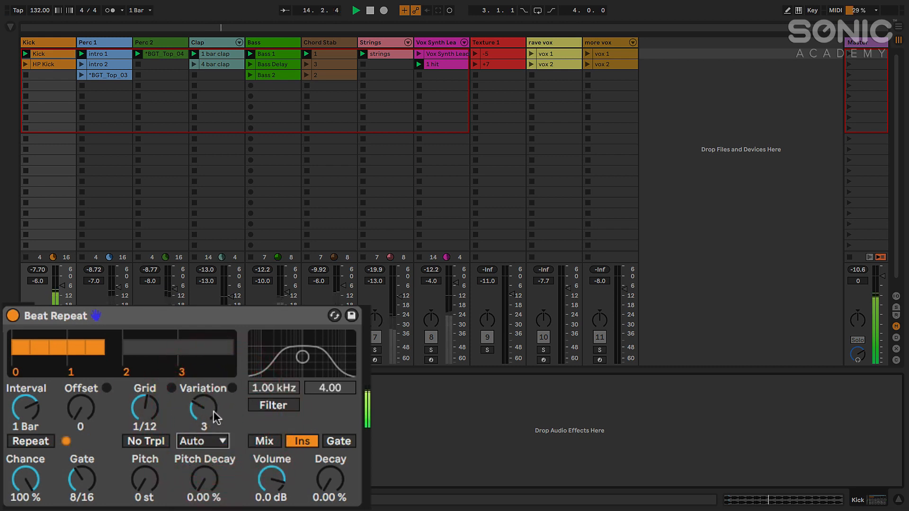
{"action": "left_click", "coordinate": [27, 411]}
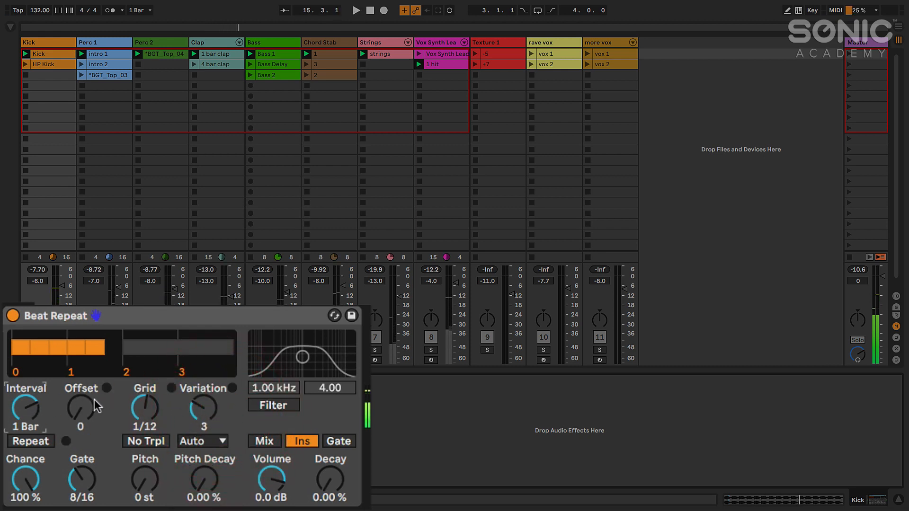
{"action": "left_click", "coordinate": [201, 413]}
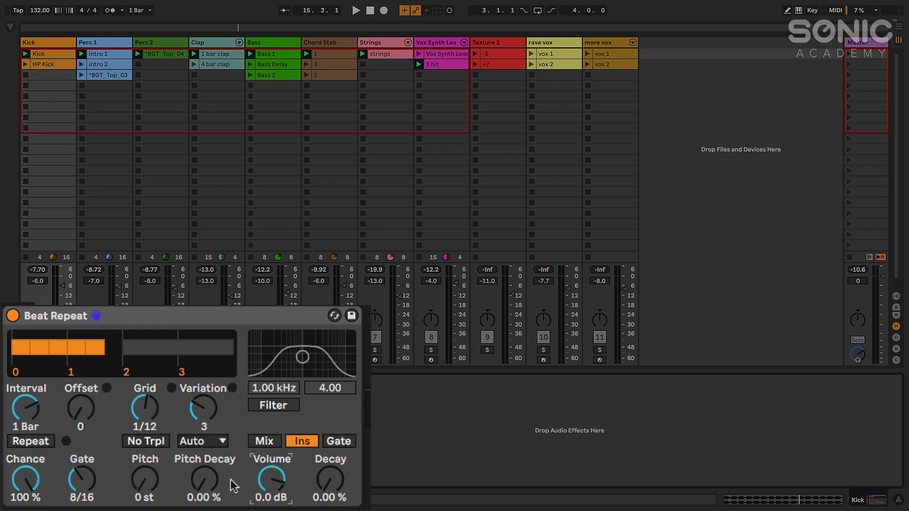
Set Beat Repeat's Chance to 50% and play the session to hear it
{"action": "key", "text": "space"}
{"action": "left_click_drag", "start_coordinate": [275, 483], "coordinate": [300, 476]}
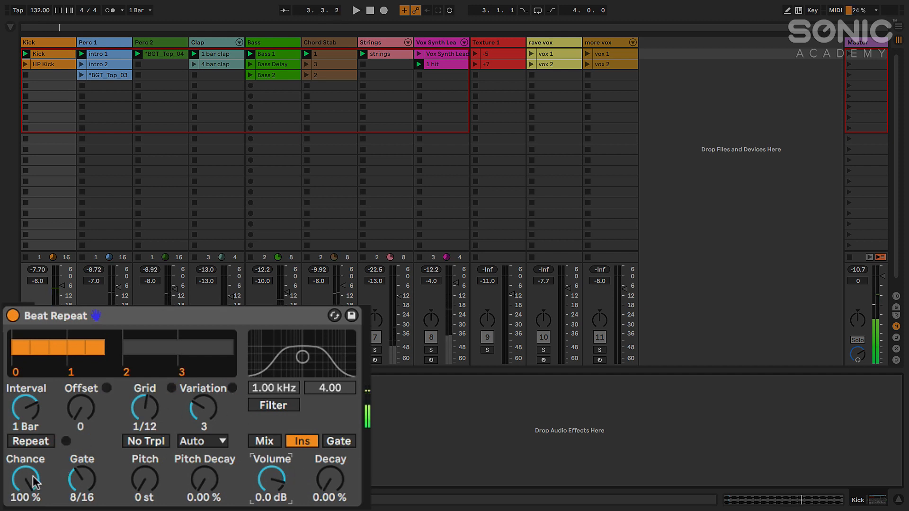
{"action": "left_click_drag", "start_coordinate": [35, 484], "coordinate": [26, 450]}
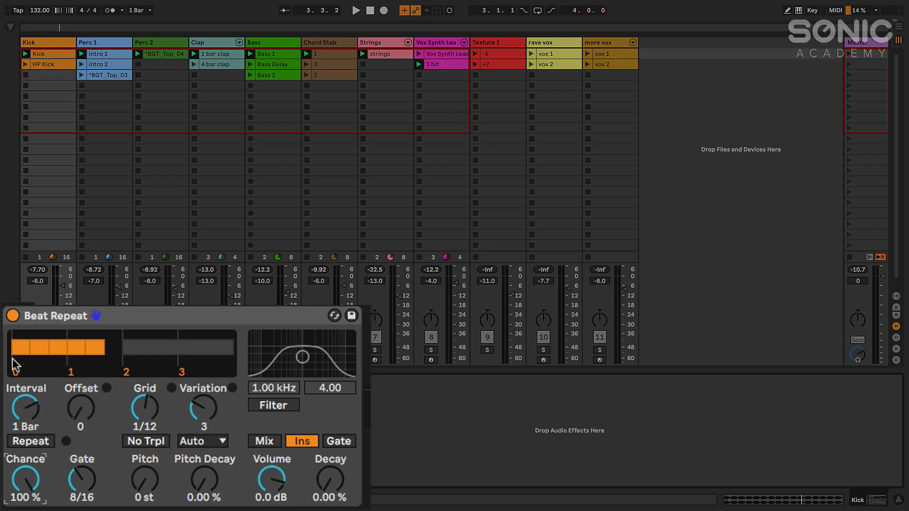
{"action": "left_click", "coordinate": [73, 411]}
{"action": "mouse_move", "coordinate": [26, 481]}
{"action": "left_mouse_down"}
{"action": "mouse_move", "coordinate": [26, 508]}
{"action": "mouse_move", "coordinate": [27, 494]}
{"action": "left_mouse_up"}
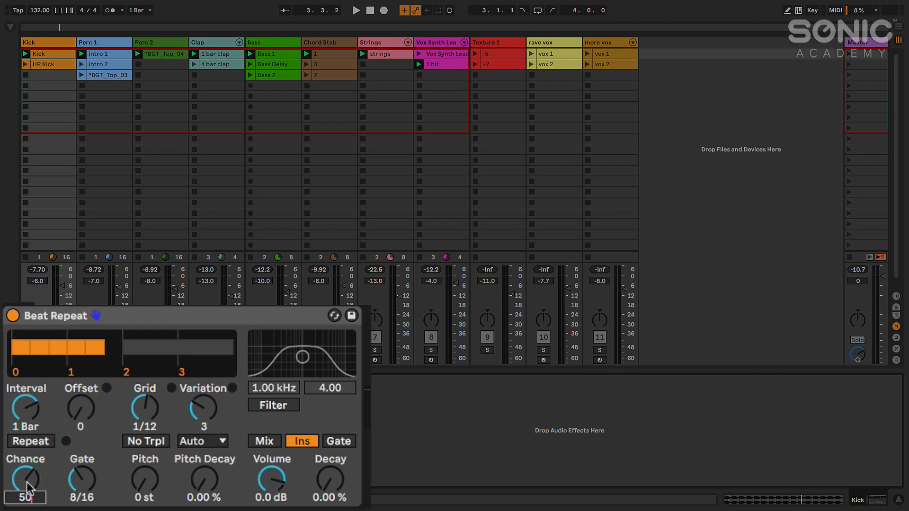
{"action": "key", "text": "space"}
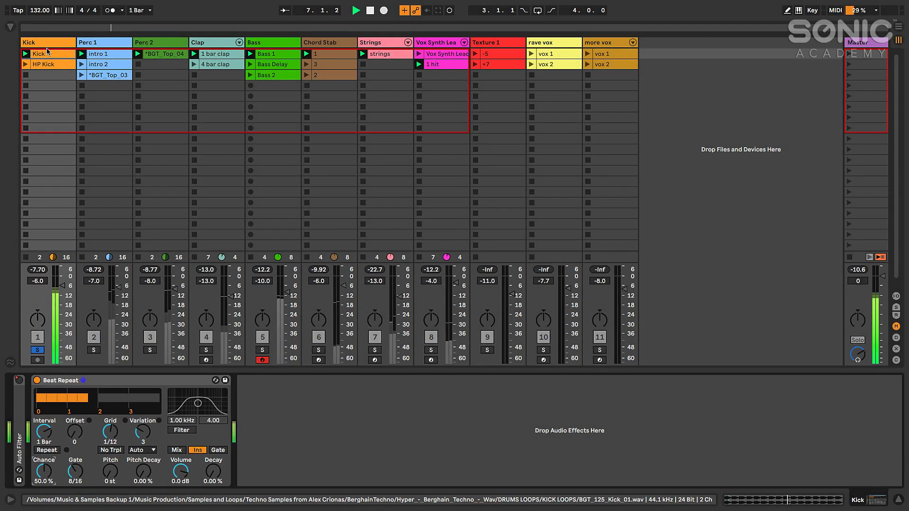
Raise Beat Repeat's Chance to 100% during playback and stop playback
{"action": "left_click", "coordinate": [45, 53]}
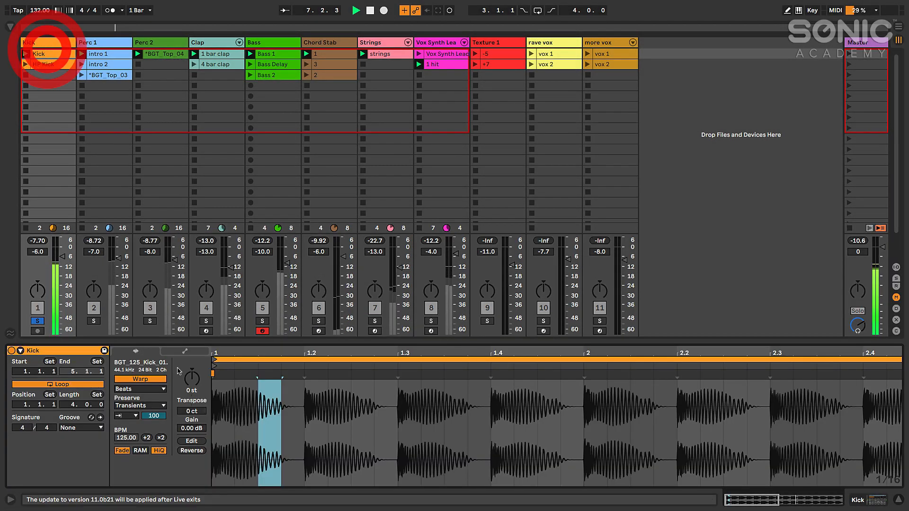
{"action": "left_click", "coordinate": [215, 419]}
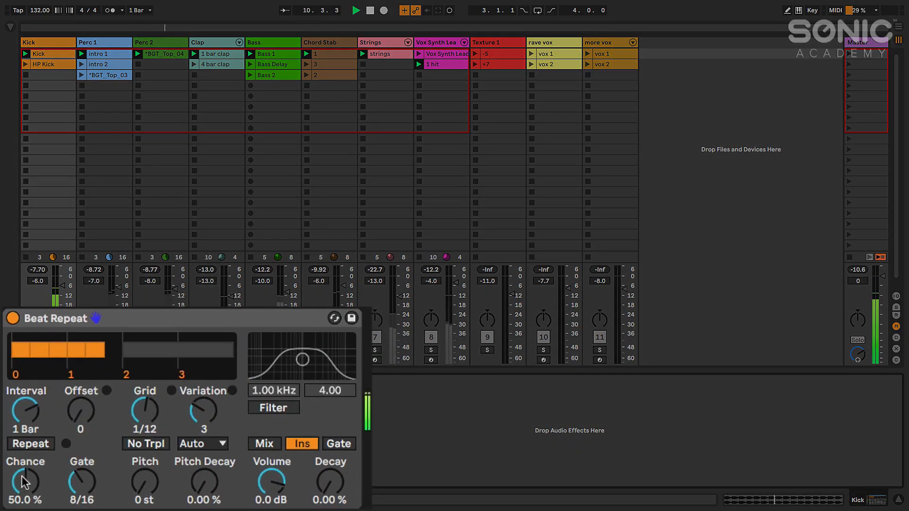
{"action": "left_click_drag", "start_coordinate": [25, 482], "coordinate": [26, 437]}
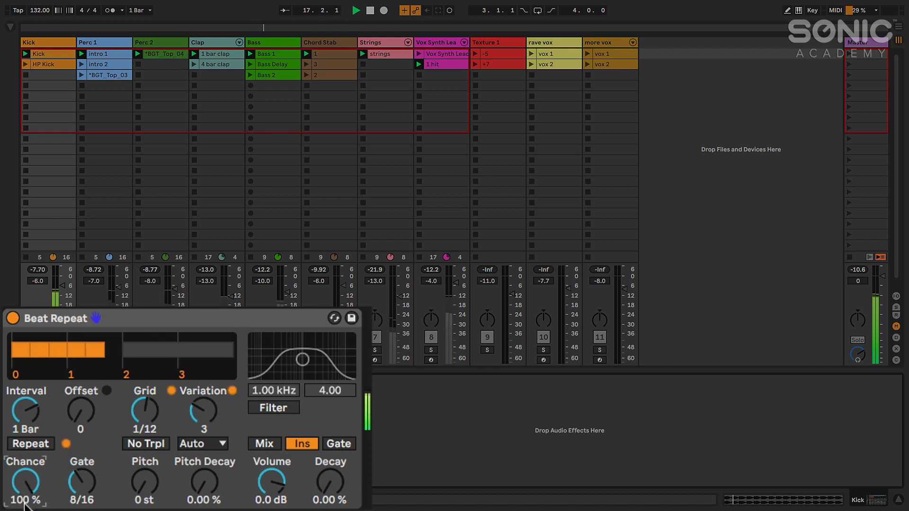
{"action": "key", "text": "space"}
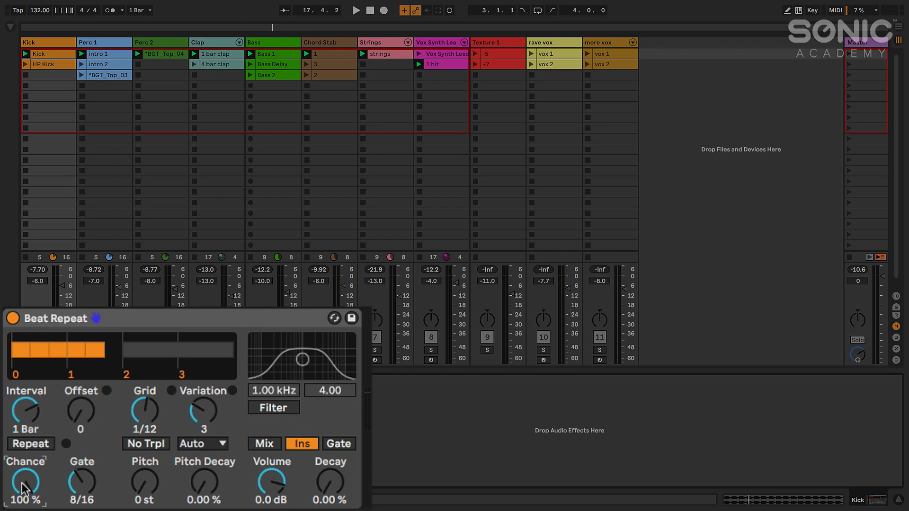
Set Beat Repeat's Chance to 0% and audition the kick with Repeat switched on
{"action": "mouse_move", "coordinate": [22, 486]}
{"action": "left_mouse_down"}
{"action": "mouse_move", "coordinate": [22, 507]}
{"action": "mouse_move", "coordinate": [22, 474]}
{"action": "left_mouse_up"}
{"action": "key", "text": "space"}
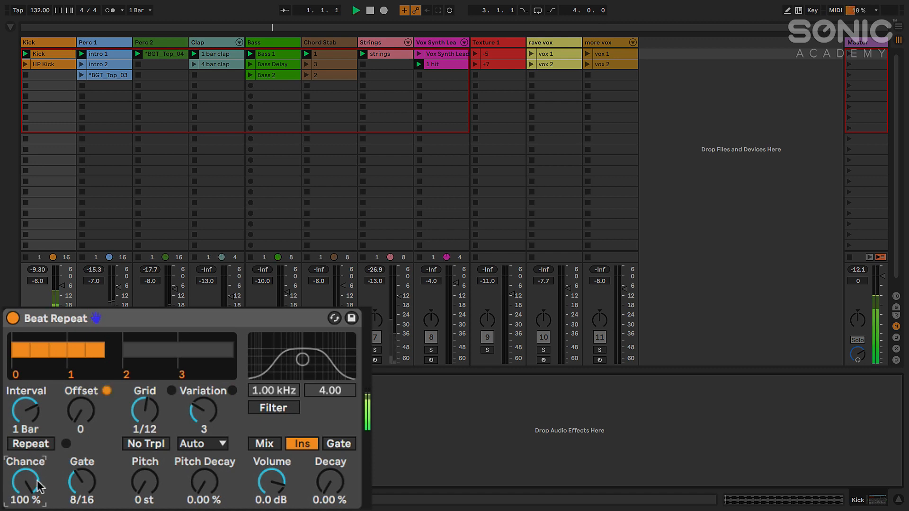
{"action": "left_click_drag", "start_coordinate": [28, 482], "coordinate": [27, 506]}
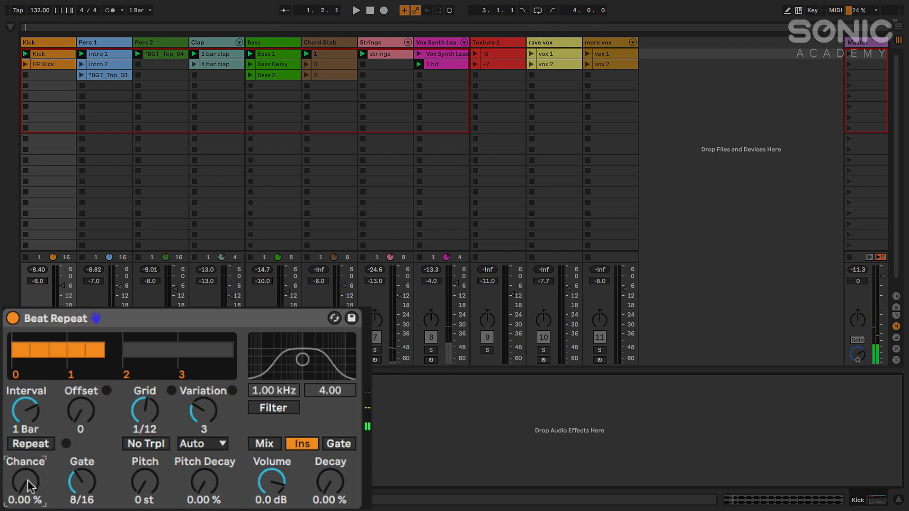
{"action": "left_click", "coordinate": [27, 444]}
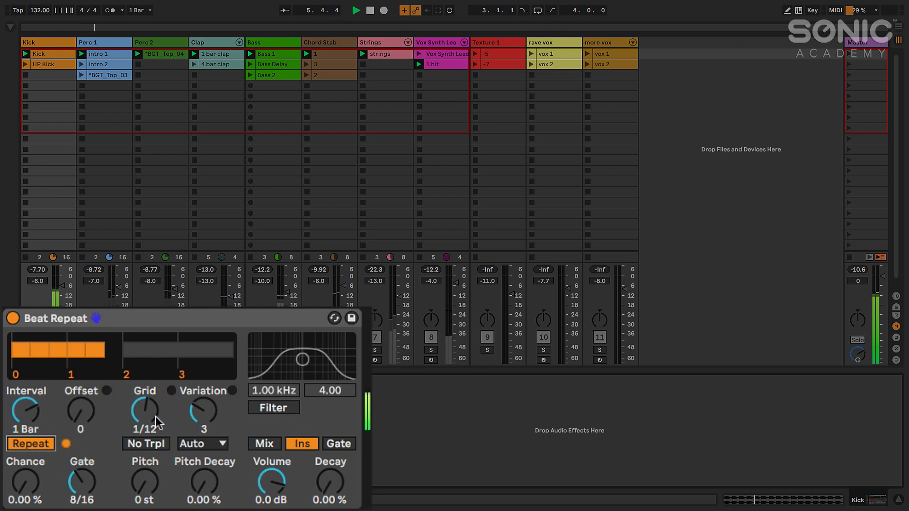
{"action": "key", "text": "space"}
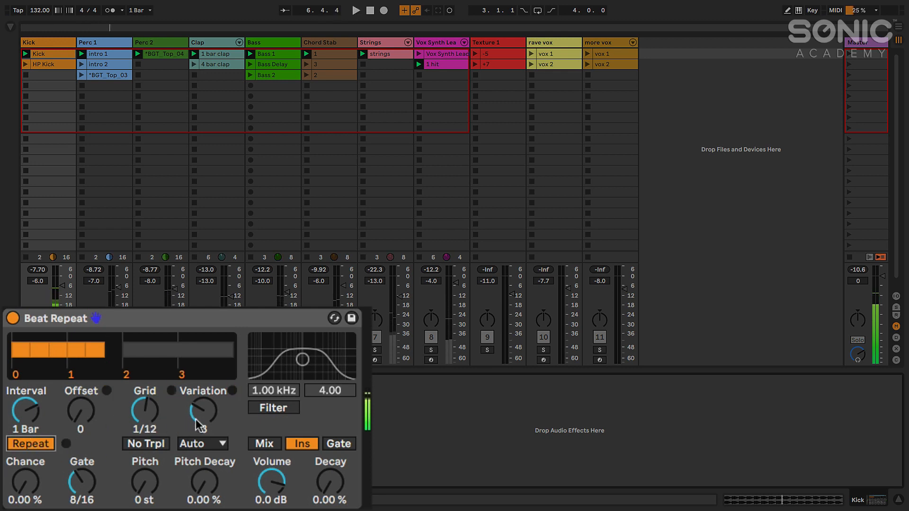
Set Beat Repeat's Variation to 0, keeping Grid at 1/12, and restart playback
{"action": "left_click_drag", "start_coordinate": [200, 411], "coordinate": [200, 431]}
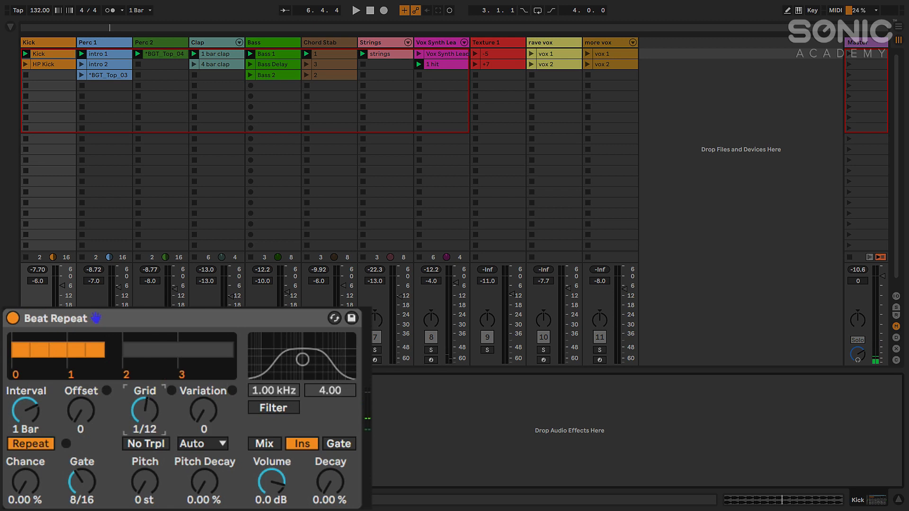
{"action": "mouse_move", "coordinate": [151, 407]}
{"action": "left_mouse_down"}
{"action": "mouse_move", "coordinate": [150, 395]}
{"action": "mouse_move", "coordinate": [151, 407]}
{"action": "left_mouse_up"}
{"action": "key", "text": "space"}
Toggle Beat Repeat's Repeat on and off several times during playback, leave it off, and stop playback
{"action": "left_click", "coordinate": [24, 444]}
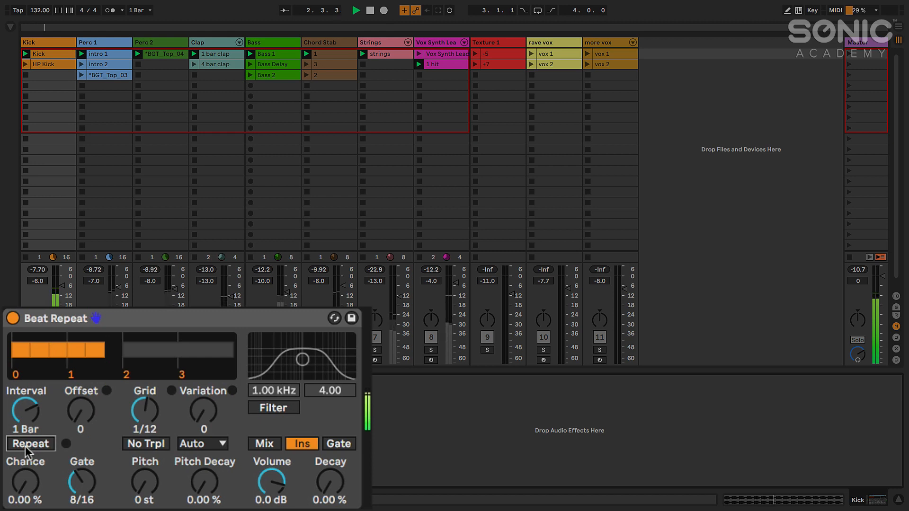
{"action": "left_click", "coordinate": [25, 445]}
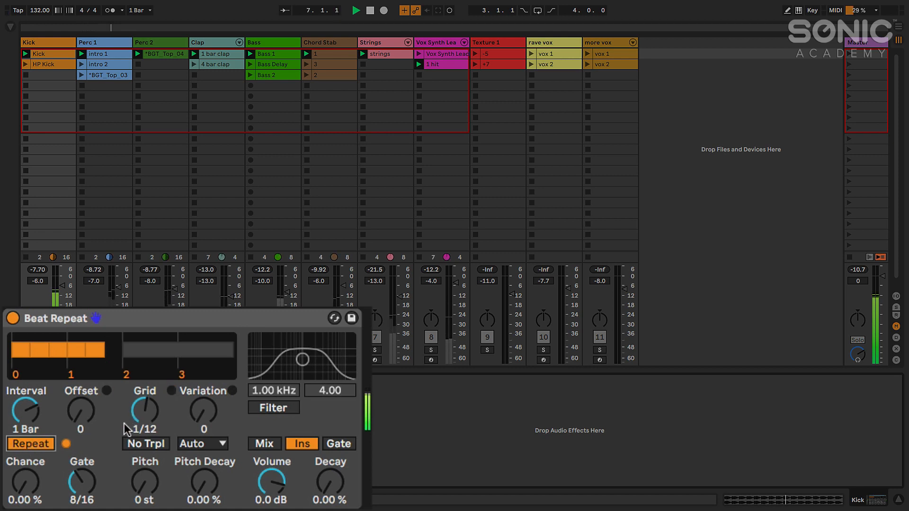
{"action": "left_click", "coordinate": [31, 444]}
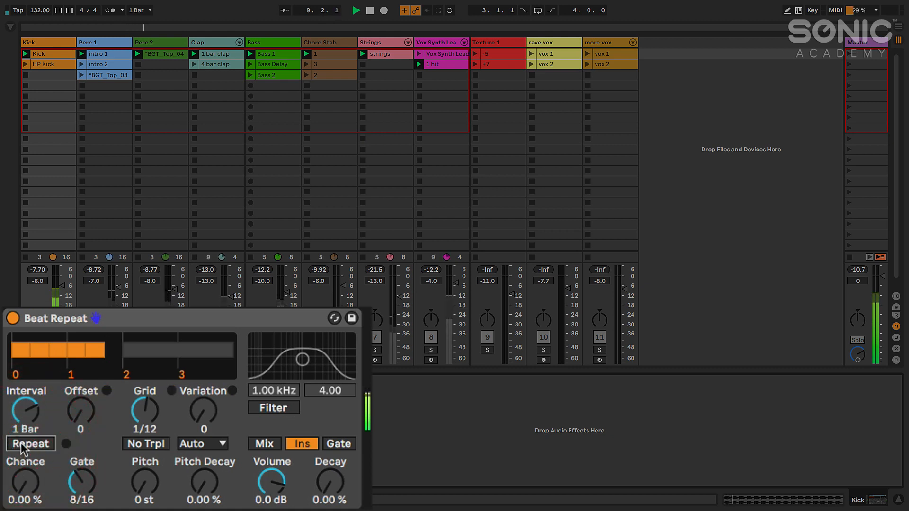
{"action": "left_click", "coordinate": [21, 443]}
{"action": "left_click", "coordinate": [21, 444]}
{"action": "left_click", "coordinate": [21, 444]}
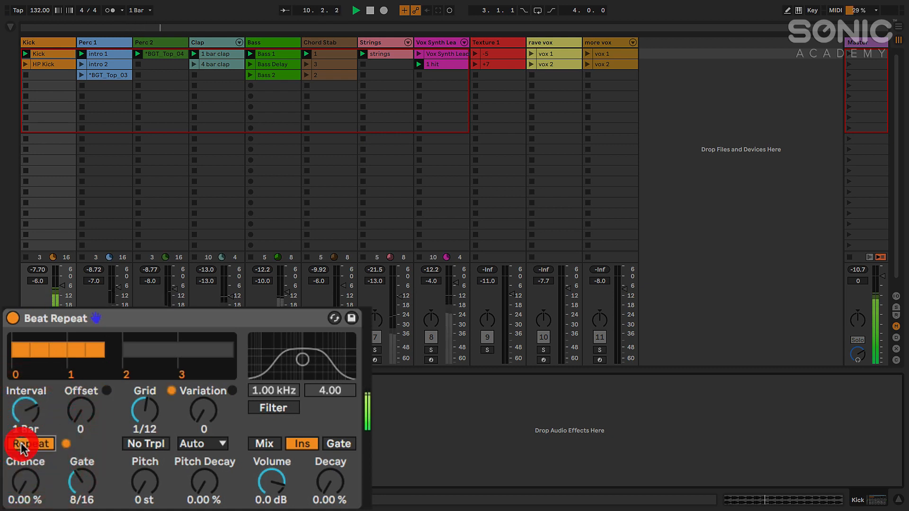
{"action": "left_click", "coordinate": [21, 444]}
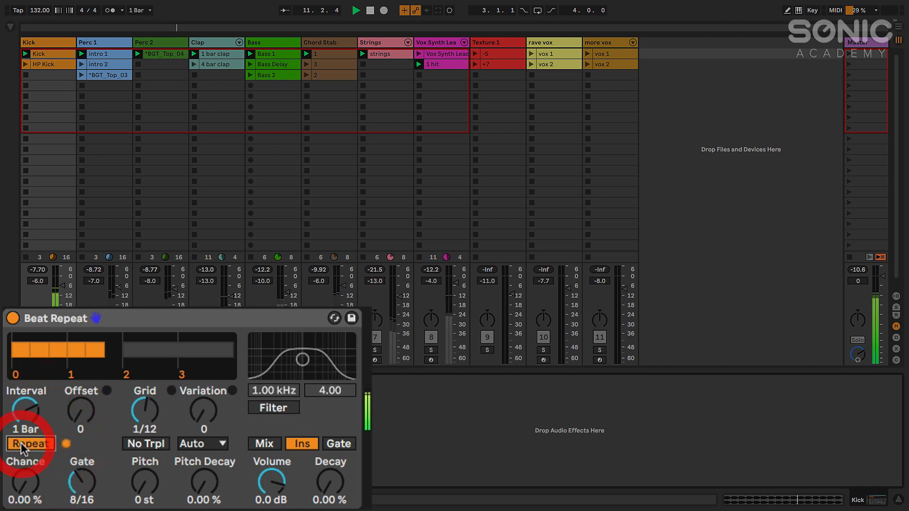
{"action": "left_click", "coordinate": [21, 444]}
{"action": "left_click", "coordinate": [21, 444]}
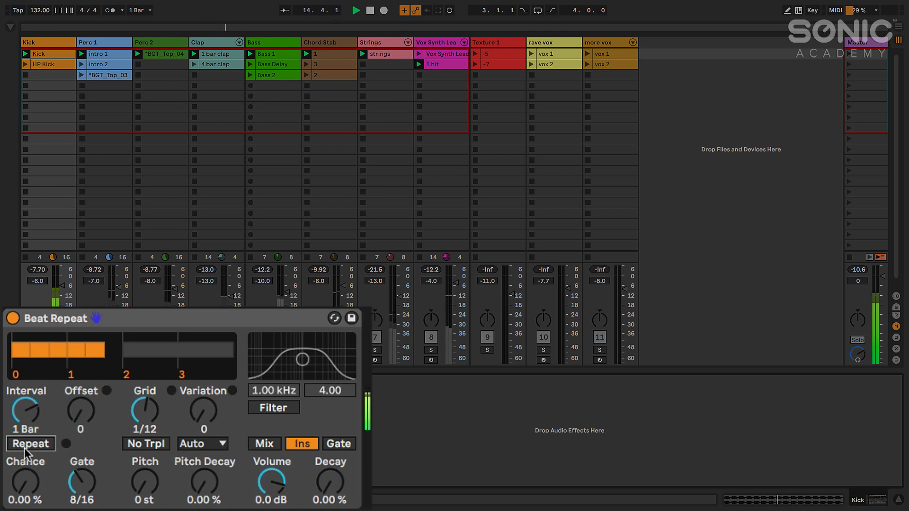
{"action": "key", "text": "space"}
Try Beat Repeat's Grid at 1/4 with No Trpl on, return Grid to 1/12, and compare No Trpl off and on, leaving it on
{"action": "left_click", "coordinate": [150, 445]}
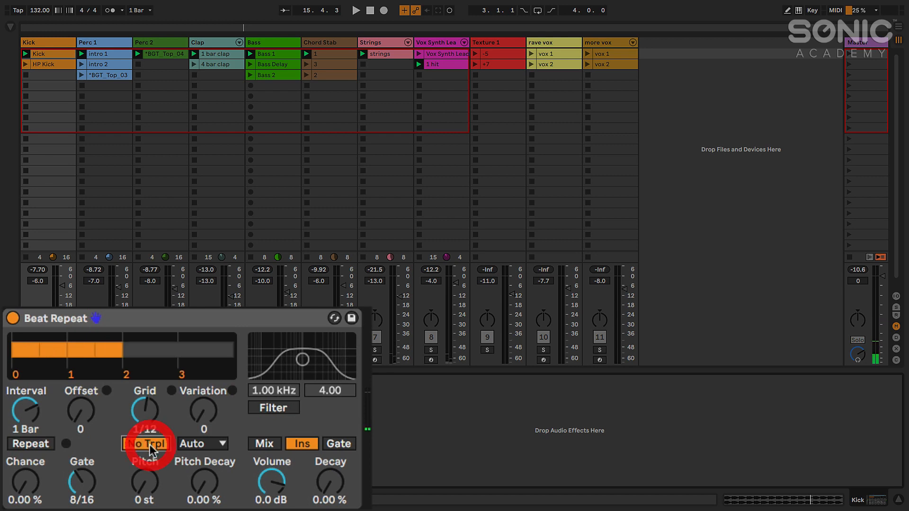
{"action": "mouse_move", "coordinate": [149, 408]}
{"action": "left_mouse_down"}
{"action": "mouse_move", "coordinate": [149, 393]}
{"action": "mouse_move", "coordinate": [149, 403]}
{"action": "left_mouse_up"}
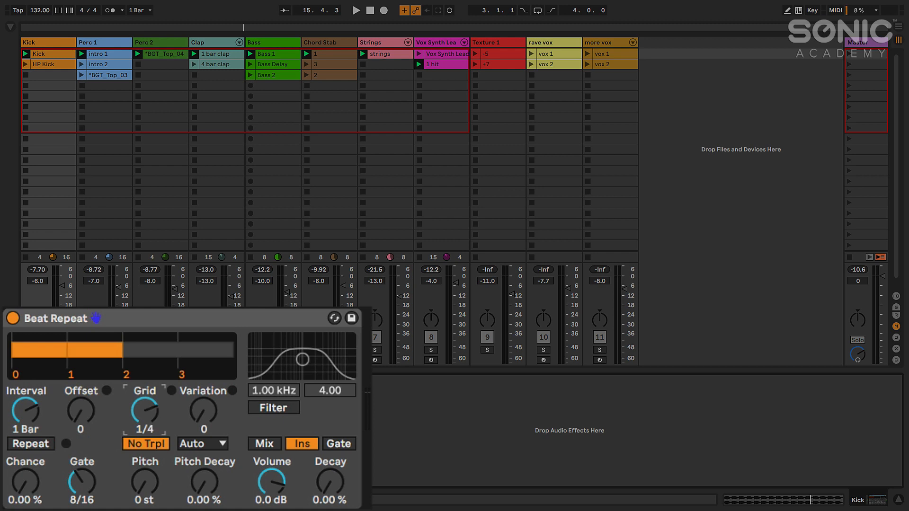
{"action": "left_click_drag", "start_coordinate": [144, 402], "coordinate": [145, 406]}
{"action": "left_click", "coordinate": [146, 445]}
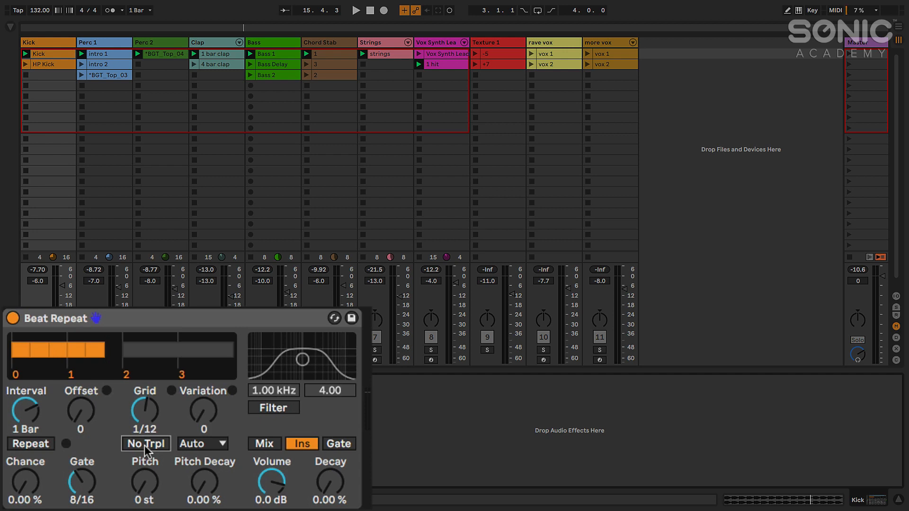
{"action": "left_click", "coordinate": [144, 444]}
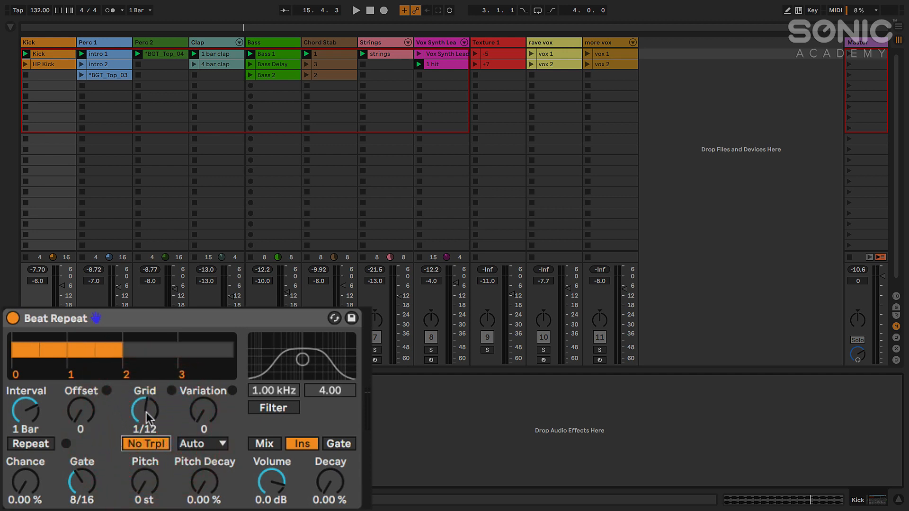
Set Beat Repeat's Chance to 100% and restart playback to hear the repeats
{"action": "key", "text": "space"}
{"action": "key", "text": "space"}
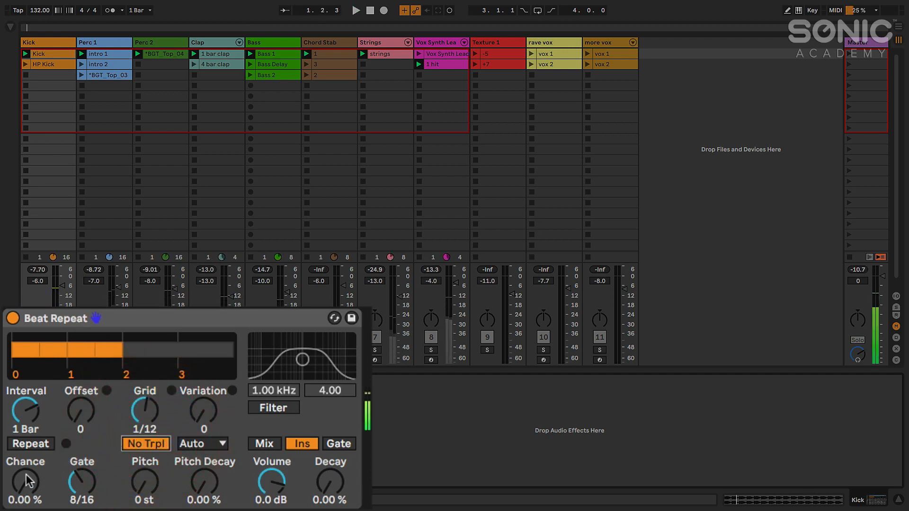
{"action": "left_click_drag", "start_coordinate": [27, 480], "coordinate": [27, 412]}
{"action": "key", "text": "space"}
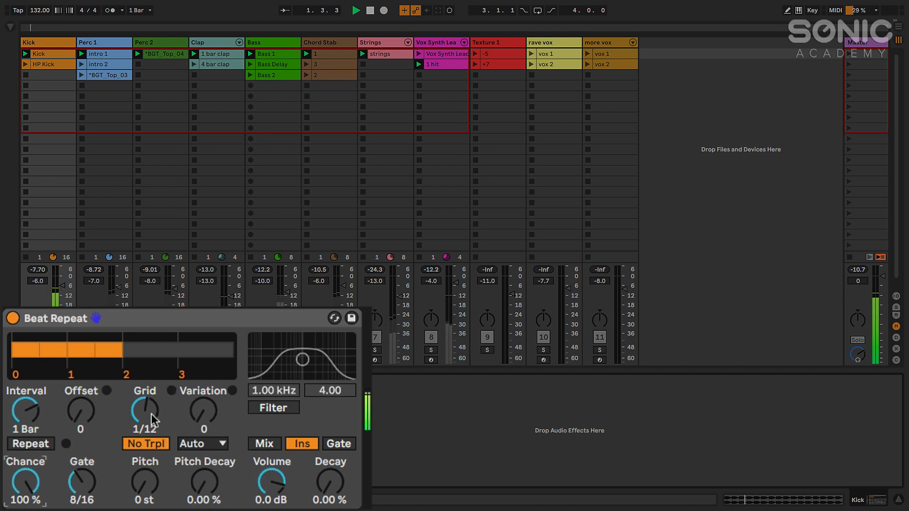
Compare Beat Repeat's Grid at 1/8, 1/12 and 1/16 during playback, turn No Trpl off, leave Grid at 1/8, and stop playback
{"action": "left_click_drag", "start_coordinate": [152, 414], "coordinate": [153, 414]}
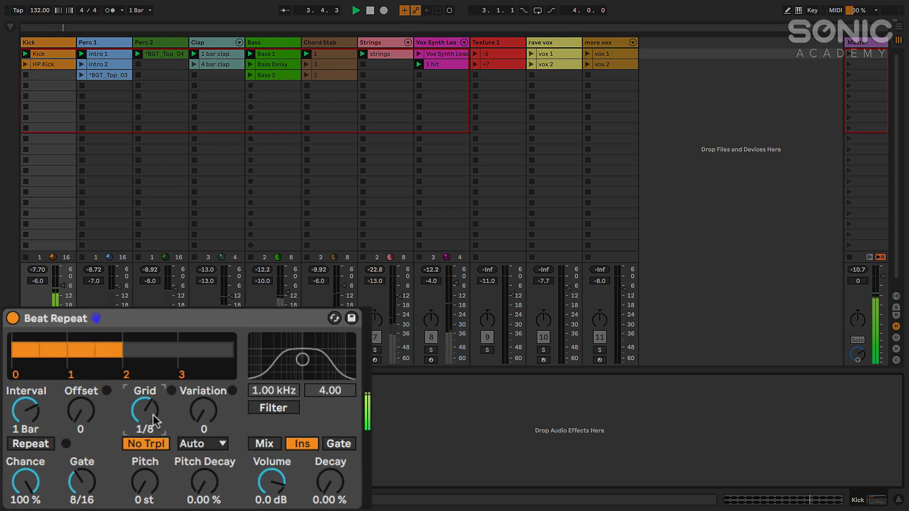
{"action": "key", "text": "Down"}
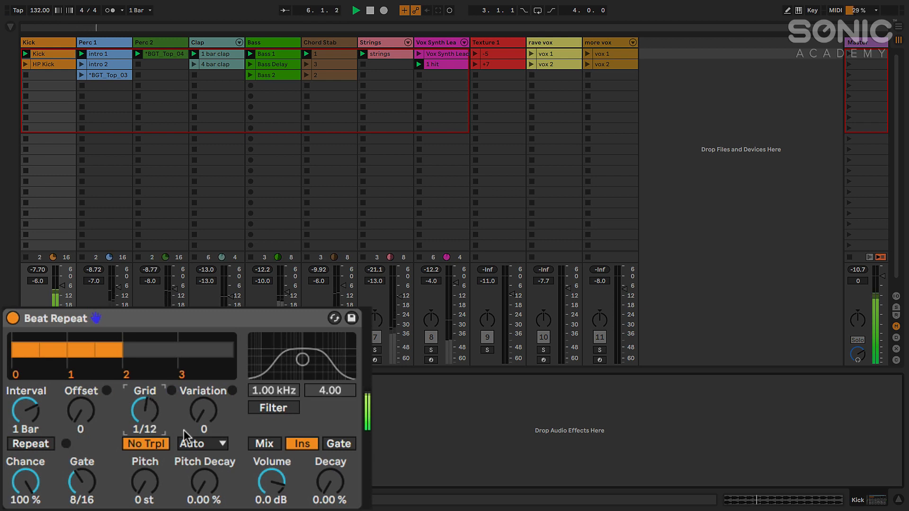
{"action": "key", "text": "Down"}
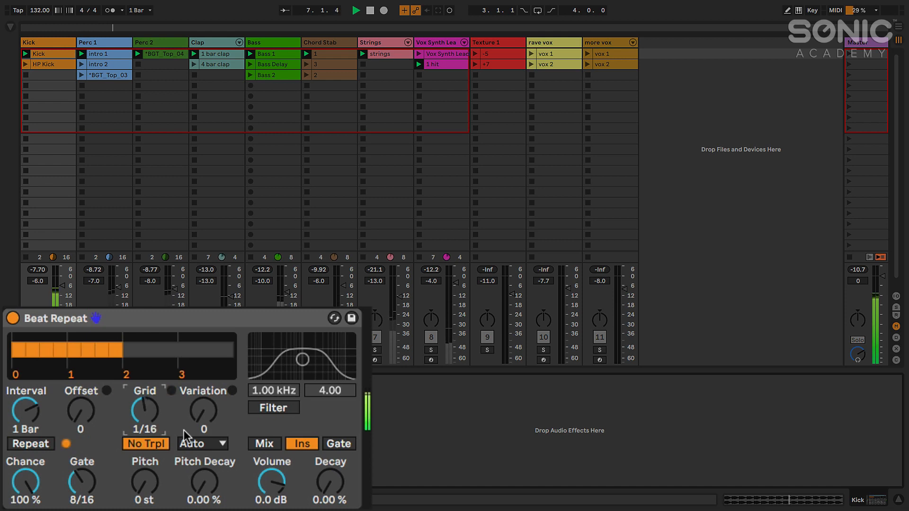
{"action": "key", "text": "Up"}
{"action": "key", "text": "Up"}
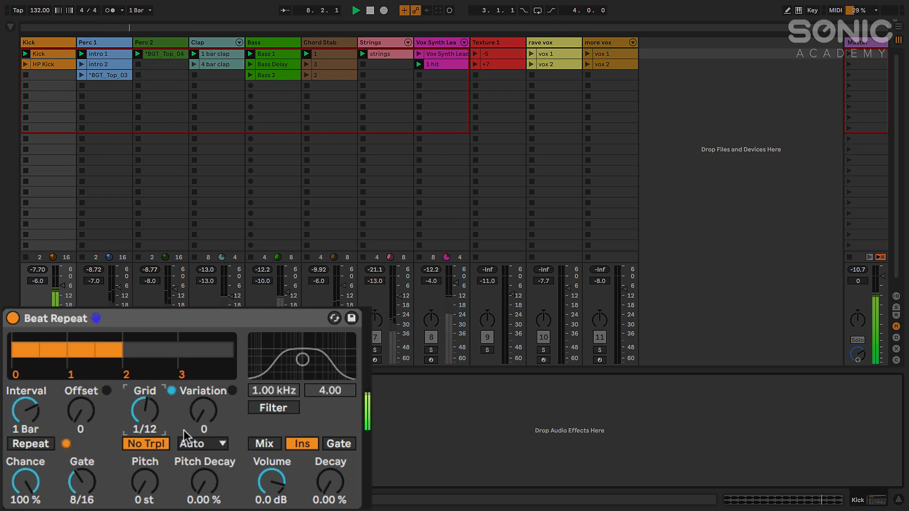
{"action": "left_click", "coordinate": [143, 445]}
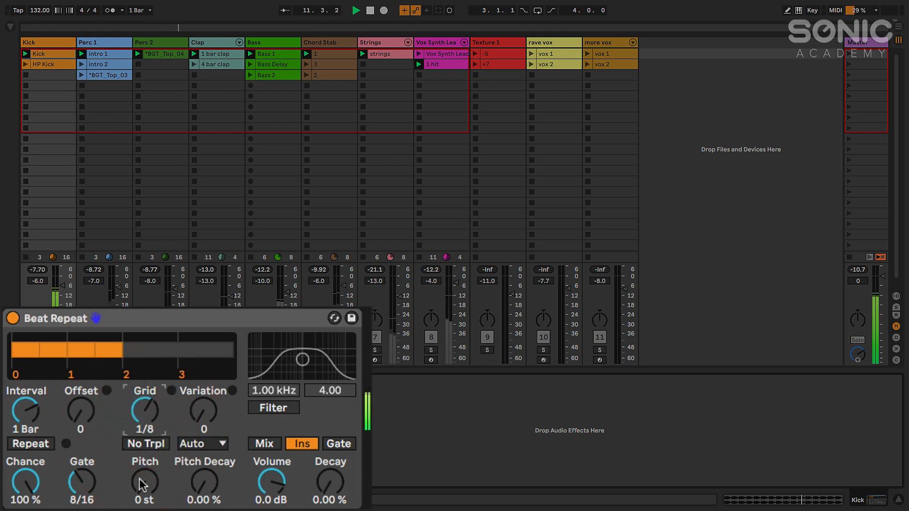
{"action": "key", "text": "space"}
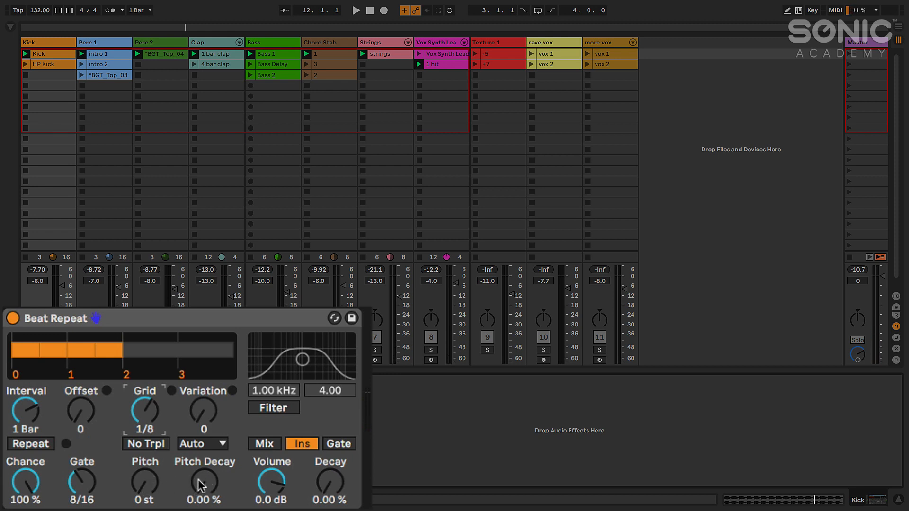
Try Beat Repeat's Pitch at -12, -4 and -7 st, listening to the repeats, and return Pitch to 0 st
{"action": "left_click_drag", "start_coordinate": [145, 482], "coordinate": [144, 501]}
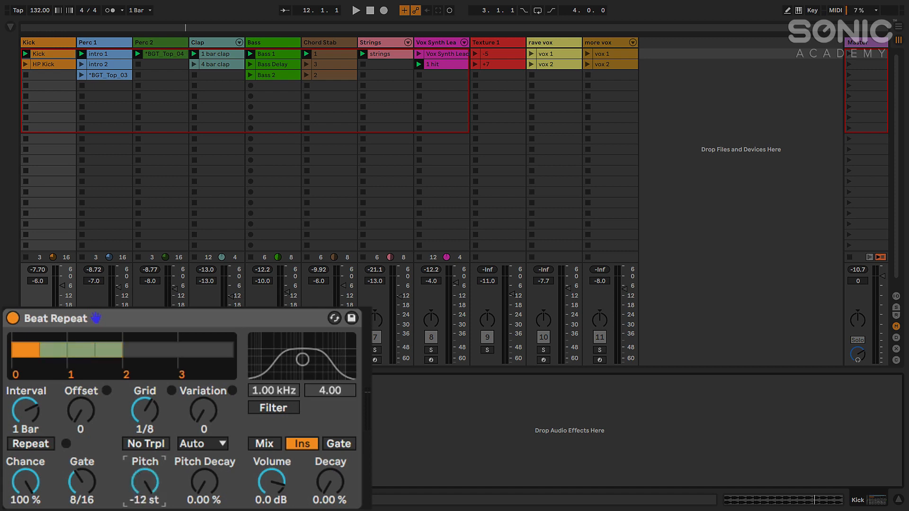
{"action": "left_click_drag", "start_coordinate": [145, 500], "coordinate": [144, 486]}
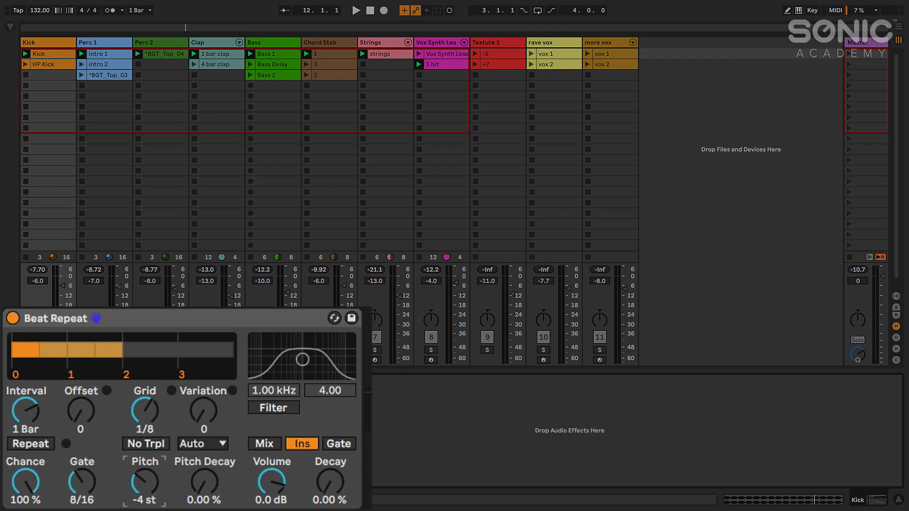
{"action": "key", "text": "space"}
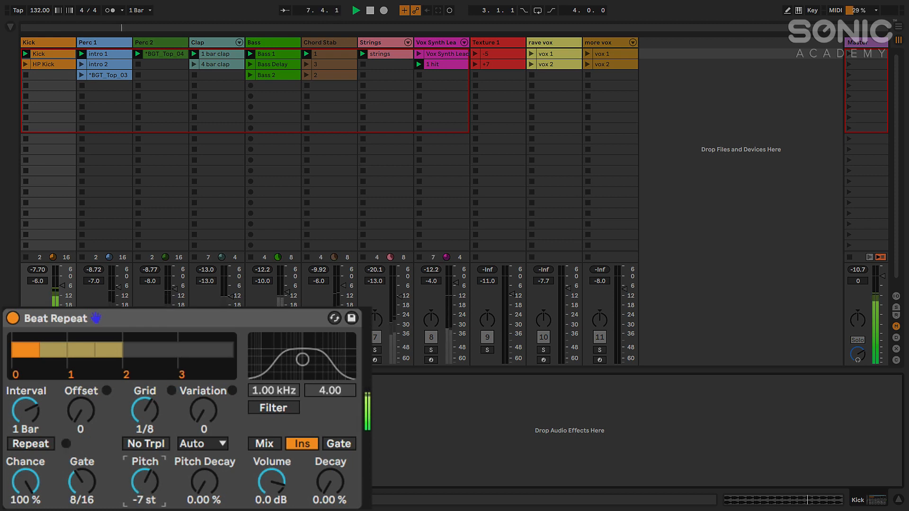
{"action": "left_click", "coordinate": [94, 350]}
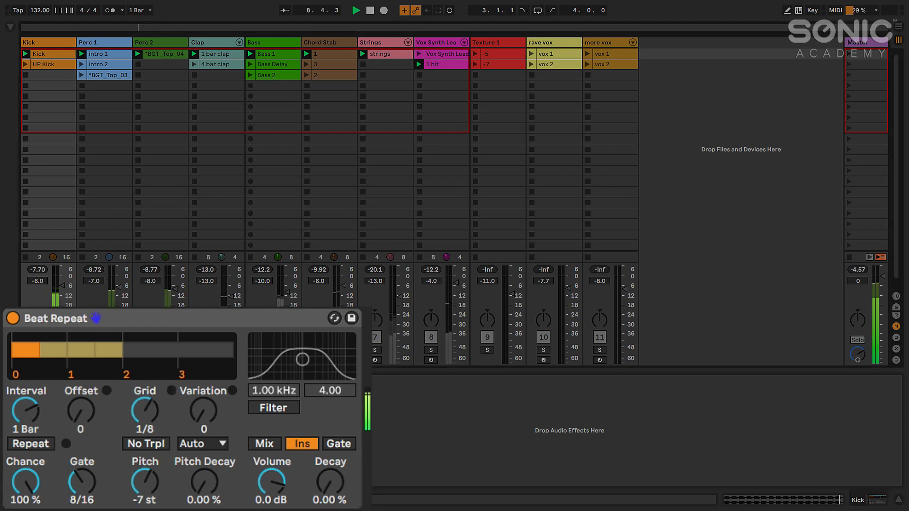
{"action": "left_click", "coordinate": [142, 482]}
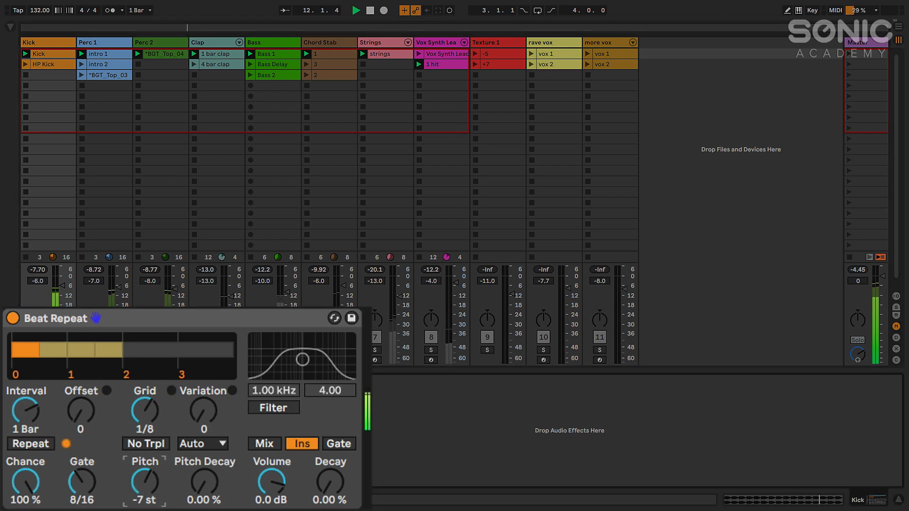
{"action": "left_click_drag", "start_coordinate": [142, 482], "coordinate": [142, 473]}
Audition Beat Repeat's Pitch Decay at 100% and at about 49%
{"action": "left_click", "coordinate": [202, 488]}
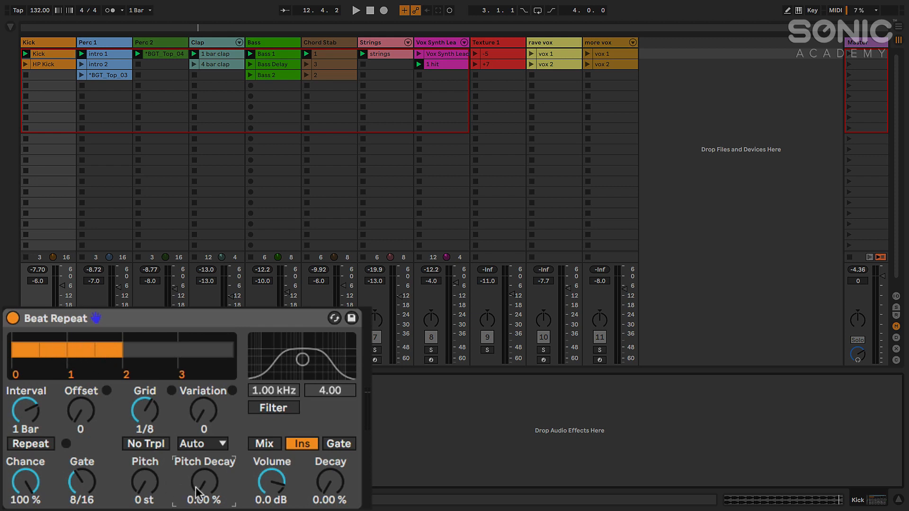
{"action": "left_click_drag", "start_coordinate": [205, 482], "coordinate": [205, 471]}
{"action": "left_click_drag", "start_coordinate": [209, 484], "coordinate": [204, 465]}
{"action": "key", "text": "space"}
{"action": "key", "text": "space"}
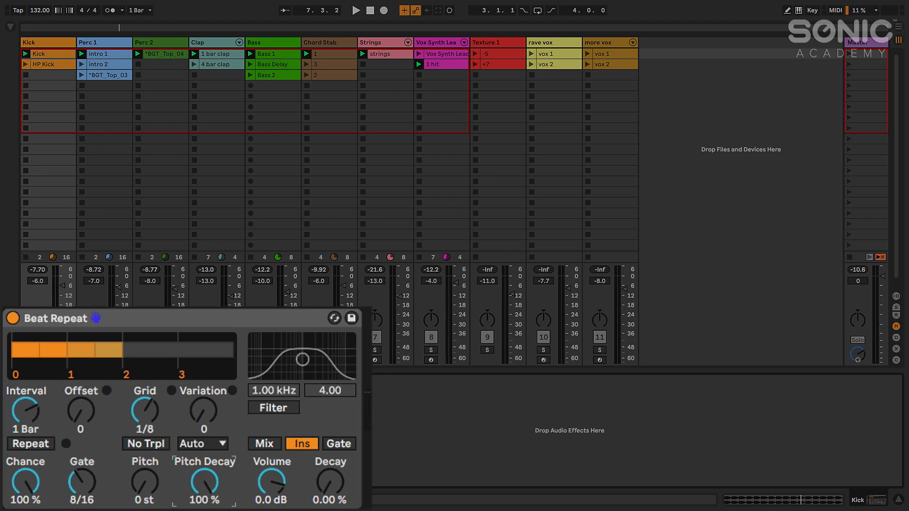
{"action": "left_click_drag", "start_coordinate": [205, 482], "coordinate": [205, 501]}
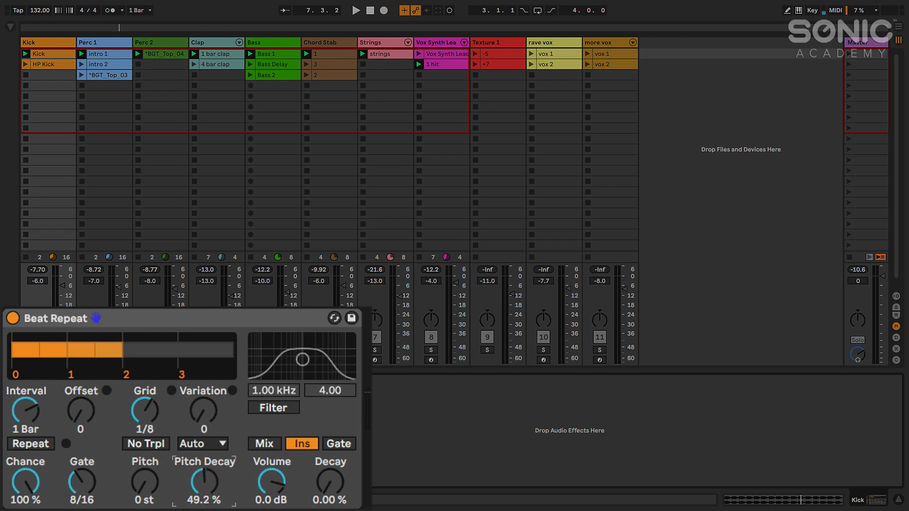
{"action": "left_click_drag", "start_coordinate": [199, 485], "coordinate": [199, 483]}
{"action": "key", "text": "space"}
Set Beat Repeat's Gate to 12/16, audition Pitch Decay at about 84%, and reset Pitch Decay to 0%
{"action": "left_click_drag", "start_coordinate": [204, 485], "coordinate": [208, 495]}
{"action": "left_click_drag", "start_coordinate": [87, 476], "coordinate": [87, 466]}
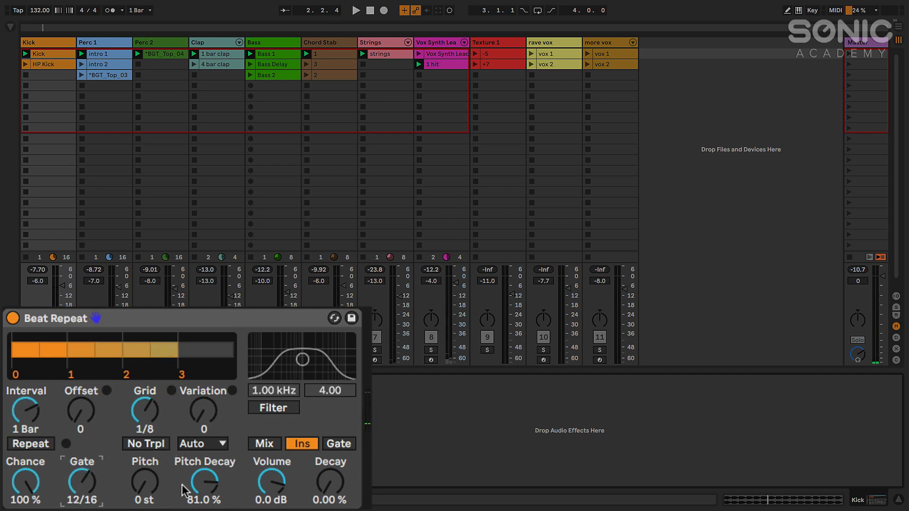
{"action": "key", "text": "space"}
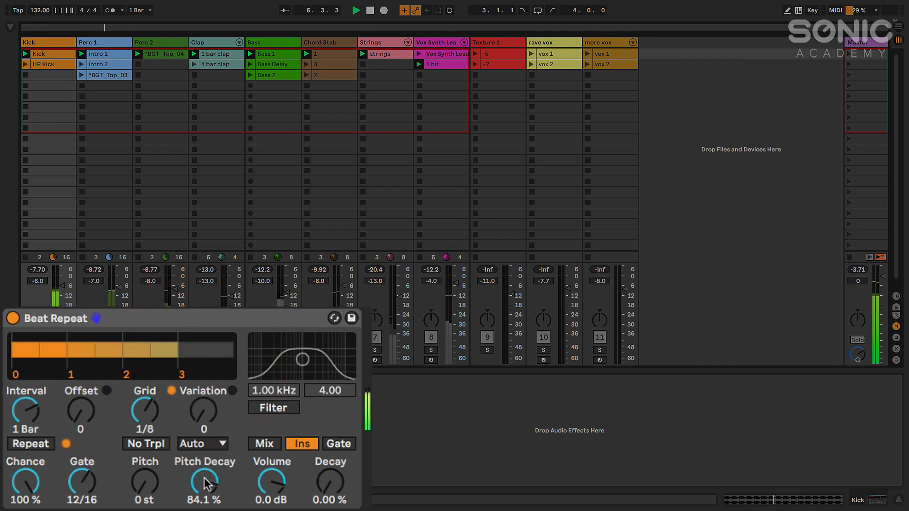
{"action": "left_click_drag", "start_coordinate": [207, 484], "coordinate": [207, 509]}
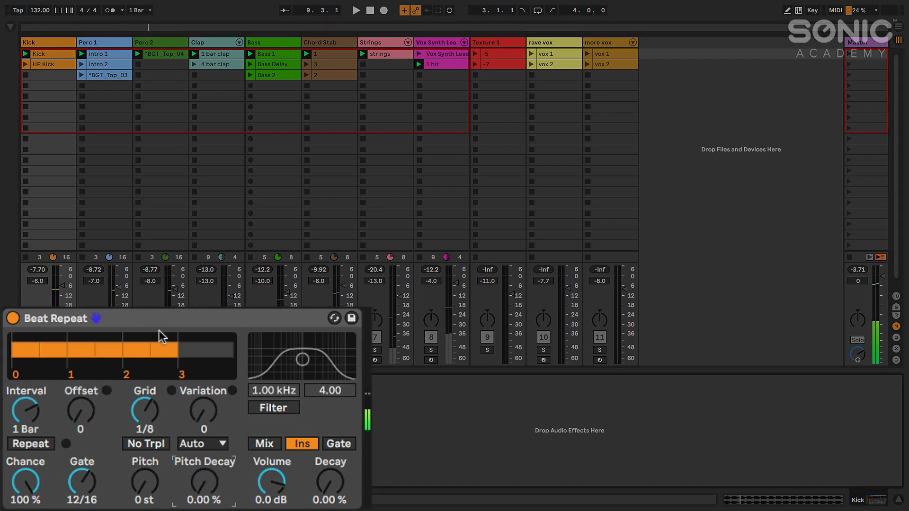
Turn on Beat Repeat's filter with a frequency of 688 Hz and a width of 3.89, and start playback
{"action": "left_click", "coordinate": [277, 408]}
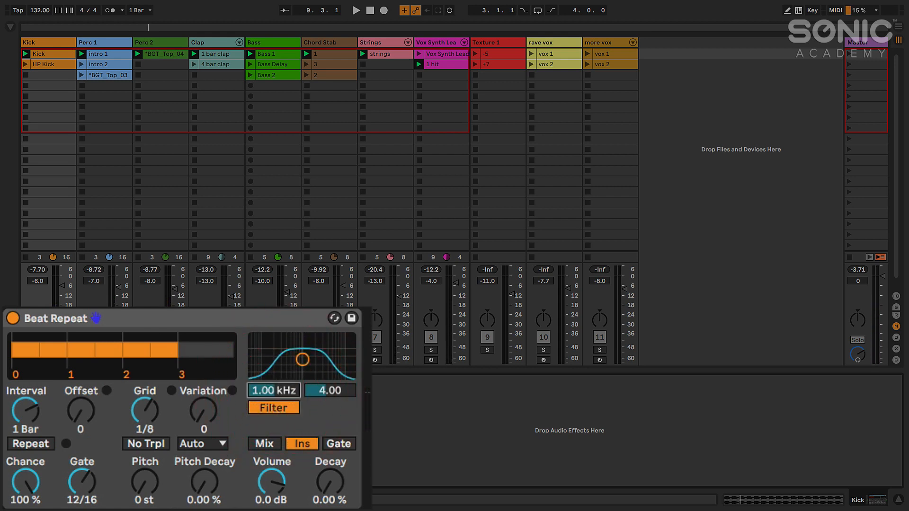
{"action": "left_click_drag", "start_coordinate": [269, 398], "coordinate": [323, 400]}
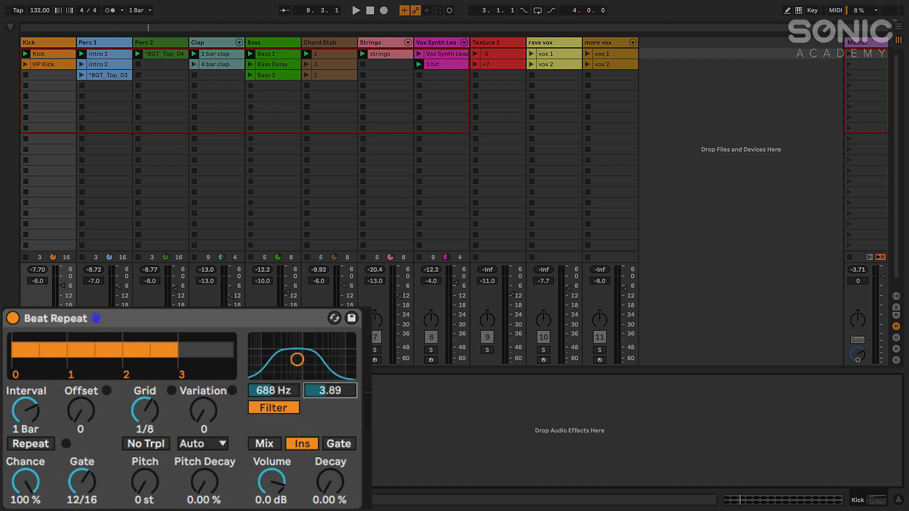
{"action": "key", "text": "space"}
Sweep the filter's frequency between about 1.28 and 2.83 kHz during playback, ending at 2.17 kHz with width 4.22, and stop playback
{"action": "left_click_drag", "start_coordinate": [298, 360], "coordinate": [318, 355]}
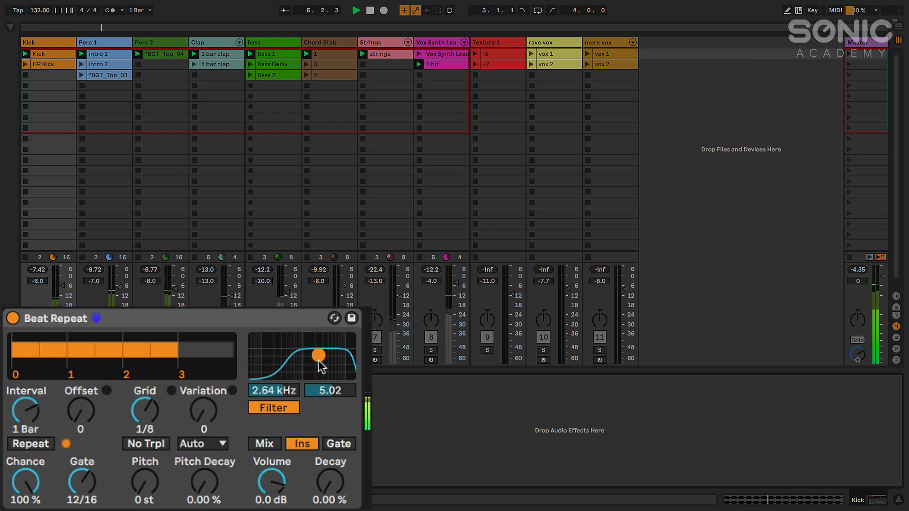
{"action": "mouse_move", "coordinate": [321, 366]}
{"action": "left_mouse_down"}
{"action": "mouse_move", "coordinate": [321, 374]}
{"action": "mouse_move", "coordinate": [320, 359]}
{"action": "left_mouse_up"}
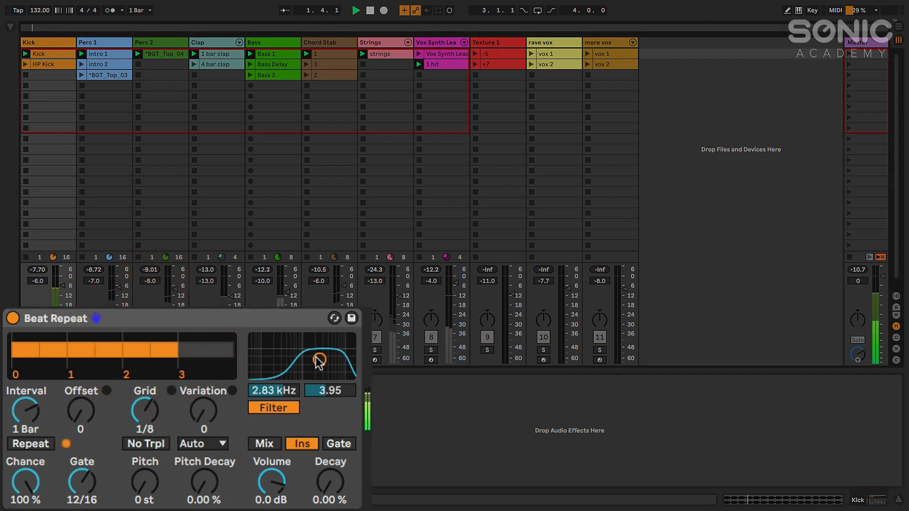
{"action": "mouse_move", "coordinate": [320, 359]}
{"action": "left_mouse_down"}
{"action": "mouse_move", "coordinate": [297, 360]}
{"action": "mouse_move", "coordinate": [307, 358]}
{"action": "left_mouse_up"}
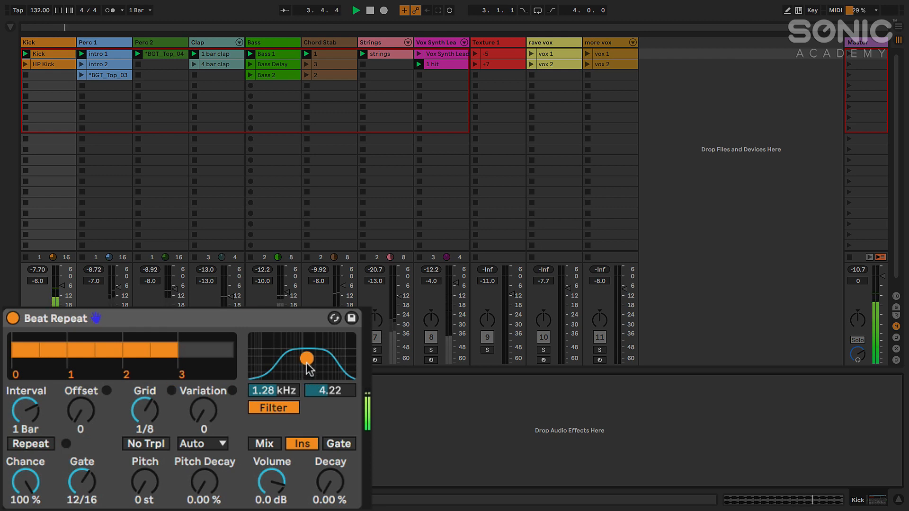
{"action": "mouse_move", "coordinate": [307, 359]}
{"action": "left_mouse_down"}
{"action": "mouse_move", "coordinate": [296, 356]}
{"action": "mouse_move", "coordinate": [315, 359]}
{"action": "left_mouse_up"}
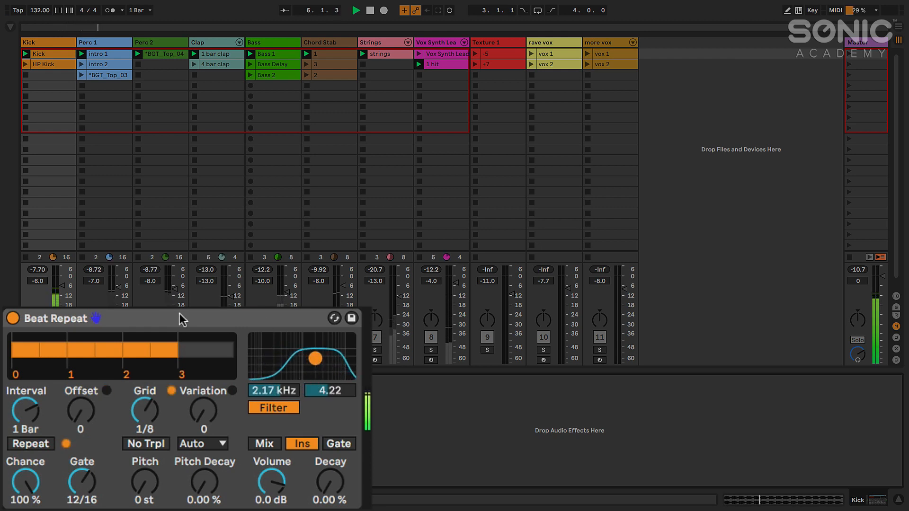
{"action": "key", "text": "space"}
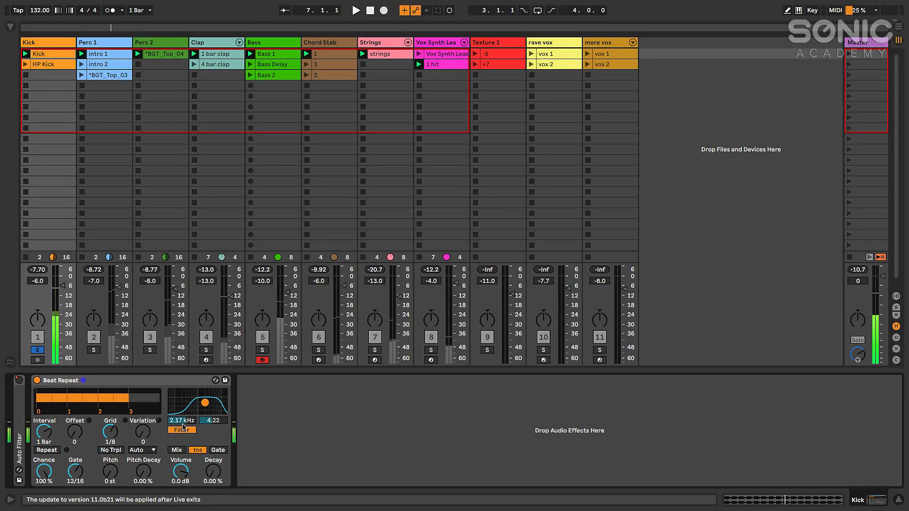
Set the filter's frequency to 993 Hz, turn the filter off, and select the Beat Repeat device
{"action": "left_click_drag", "start_coordinate": [205, 403], "coordinate": [198, 403]}
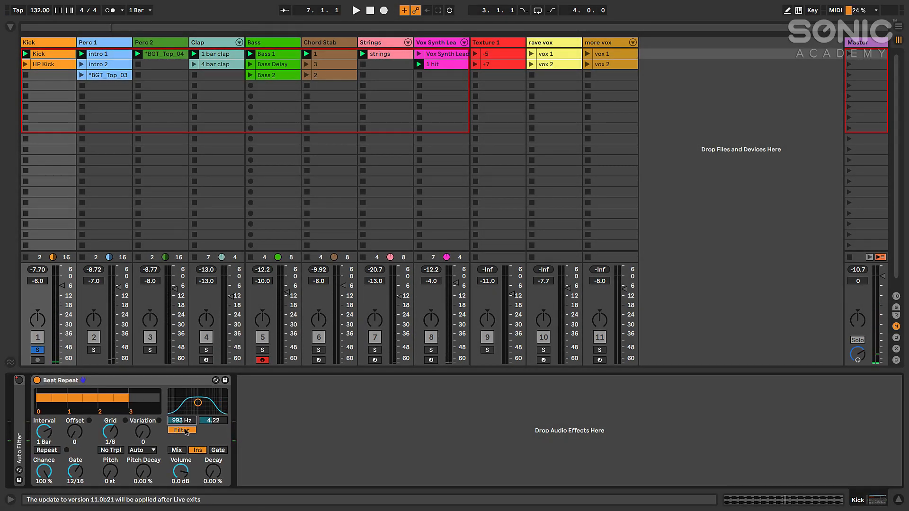
{"action": "left_click", "coordinate": [181, 430]}
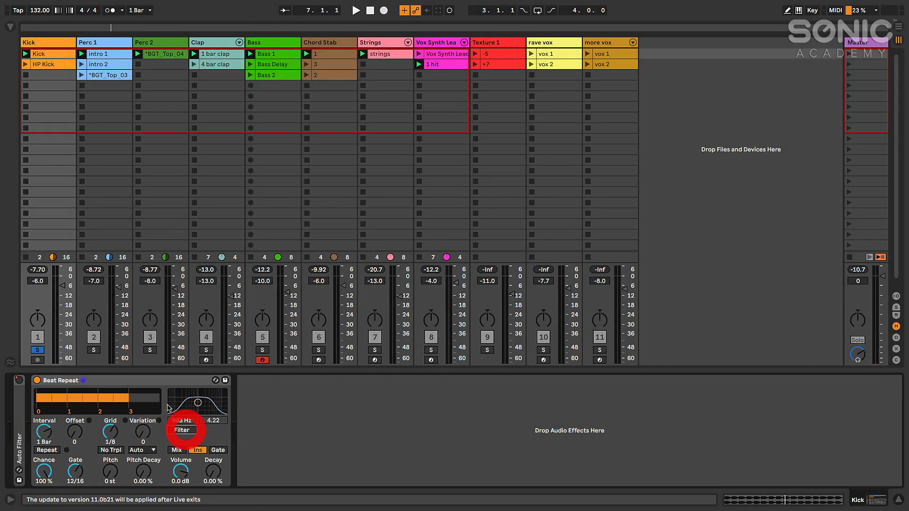
{"action": "left_click", "coordinate": [60, 381]}
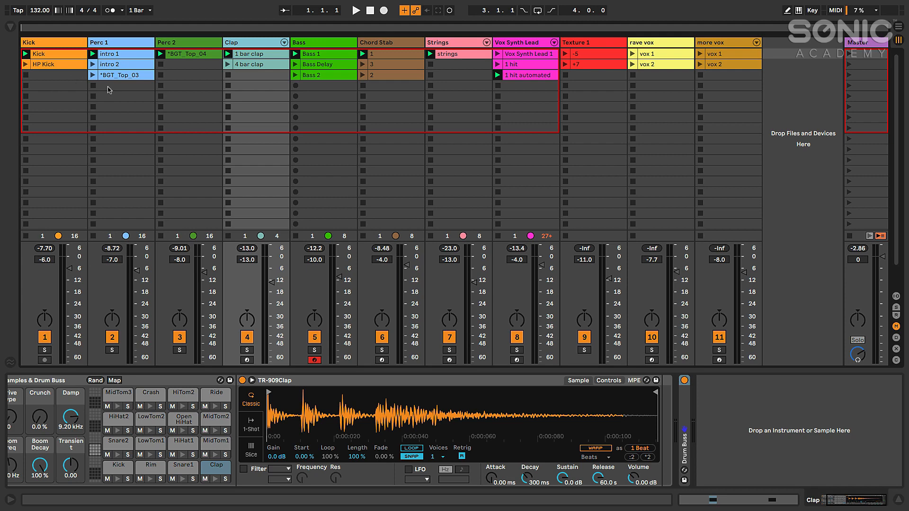
Solo the Clap track during playback, inspect the notes of the 1 bar clap clip, and return to the track's devices
{"action": "left_click", "coordinate": [244, 56]}
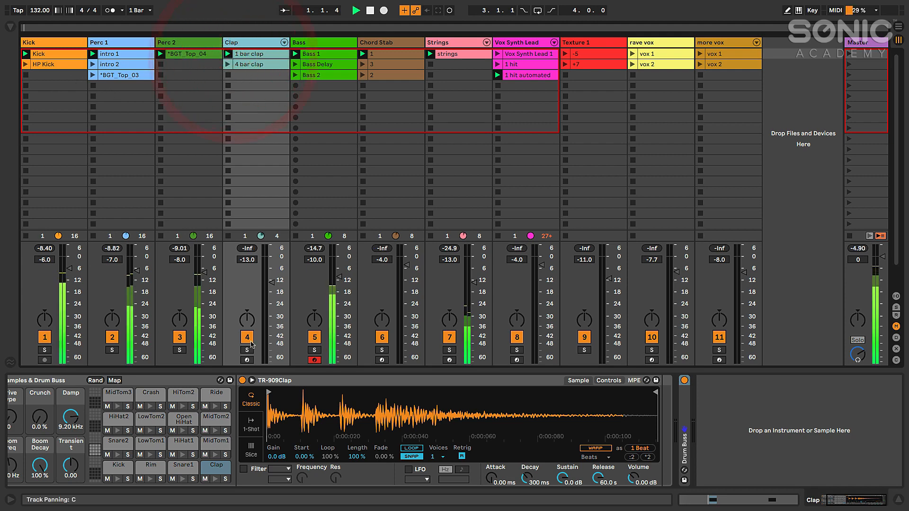
{"action": "left_click", "coordinate": [247, 350]}
{"action": "left_click", "coordinate": [259, 53]}
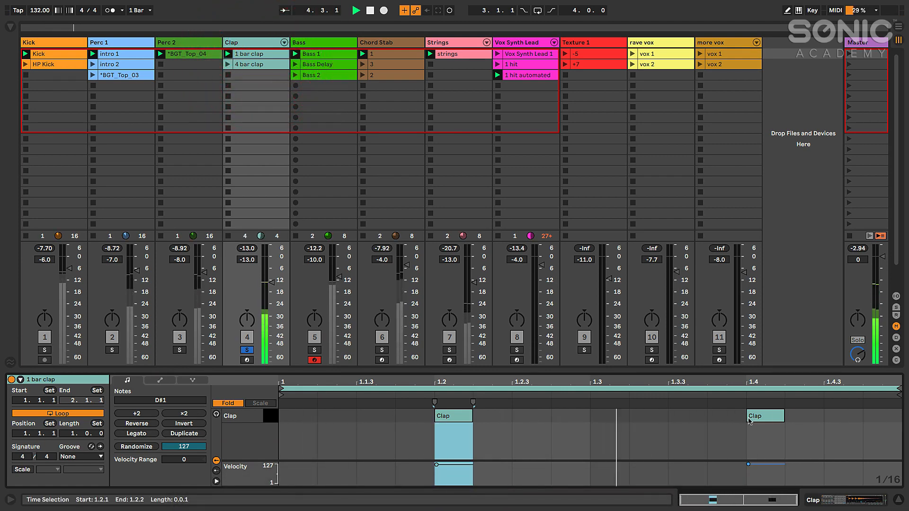
{"action": "key", "text": "shift+Tab"}
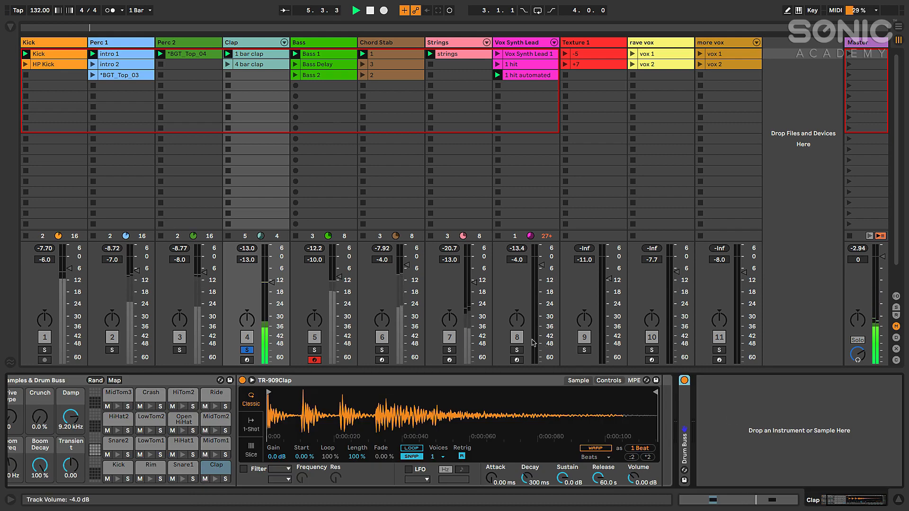
Stop playback, show the browser, and narrow it to give the session tracks more room
{"action": "left_click", "coordinate": [11, 27]}
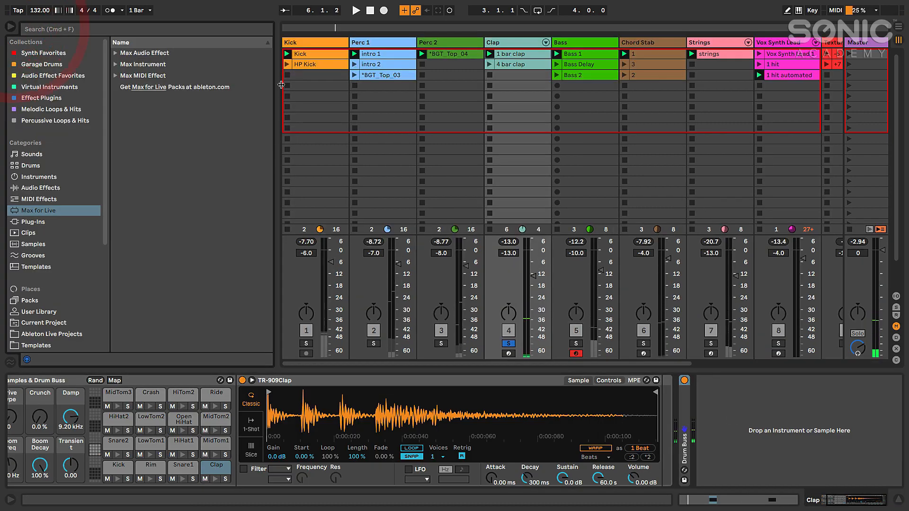
{"action": "left_click_drag", "start_coordinate": [266, 66], "coordinate": [242, 66]}
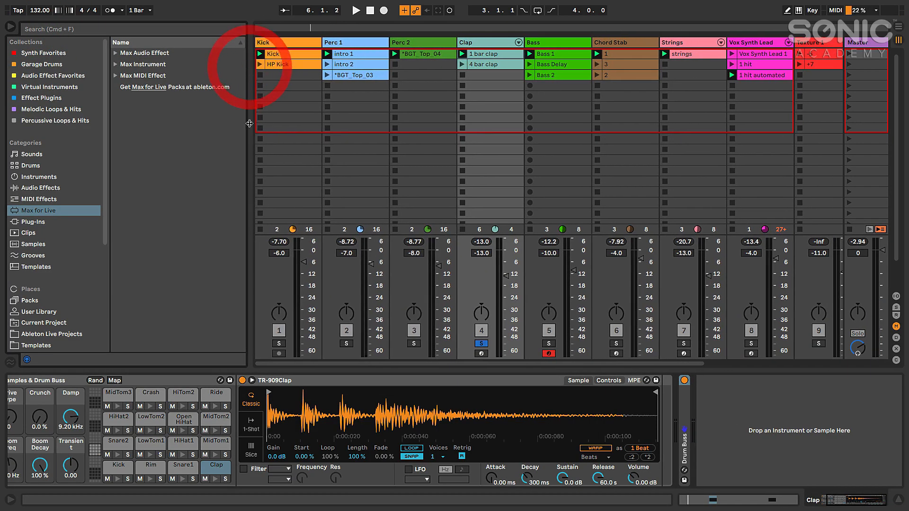
{"action": "left_click_drag", "start_coordinate": [251, 119], "coordinate": [249, 118]}
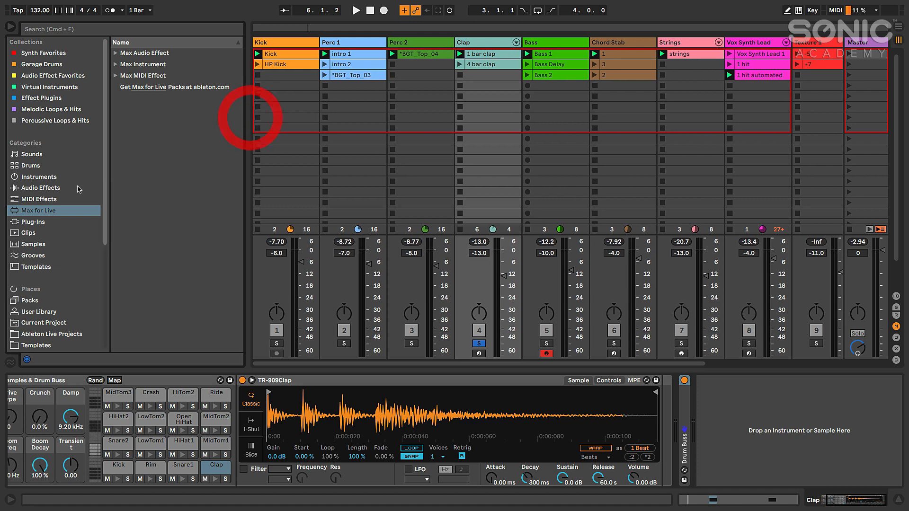
Add the Beat Repeat audio effect to the end of the Clap track's device chain and hide the browser
{"action": "left_click", "coordinate": [40, 187]}
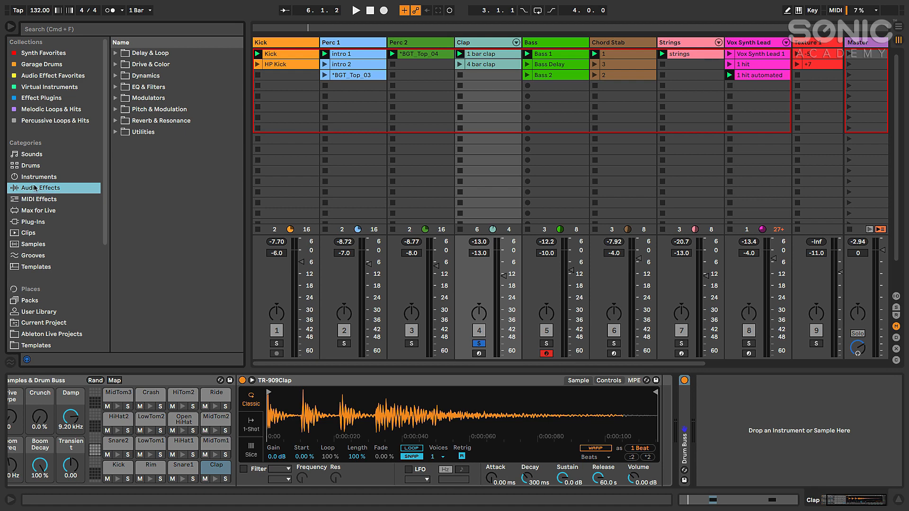
{"action": "left_click", "coordinate": [114, 54]}
{"action": "left_click_drag", "start_coordinate": [156, 64], "coordinate": [745, 431]}
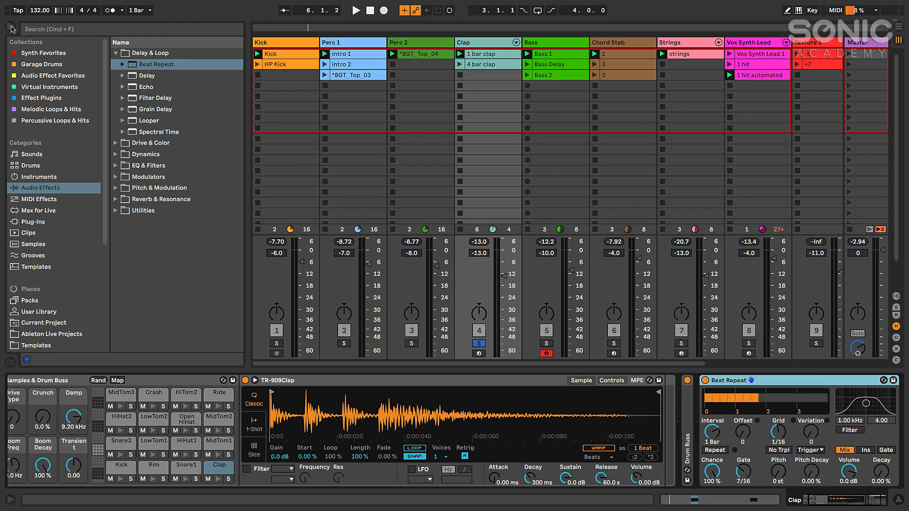
{"action": "left_click", "coordinate": [10, 27]}
Play the soloed Clap track, inspect the notes of the 1 bar clap clip, return to its devices, and stop playback
{"action": "key", "text": "space"}
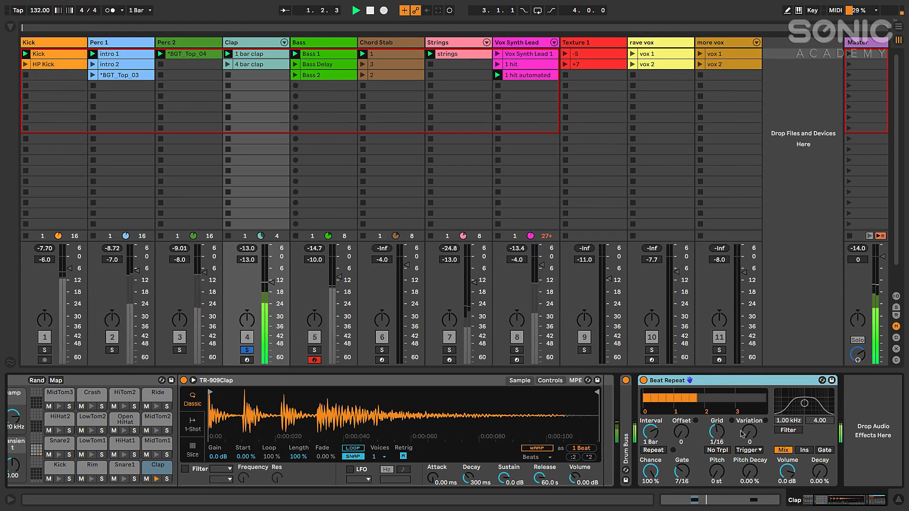
{"action": "left_click", "coordinate": [247, 53]}
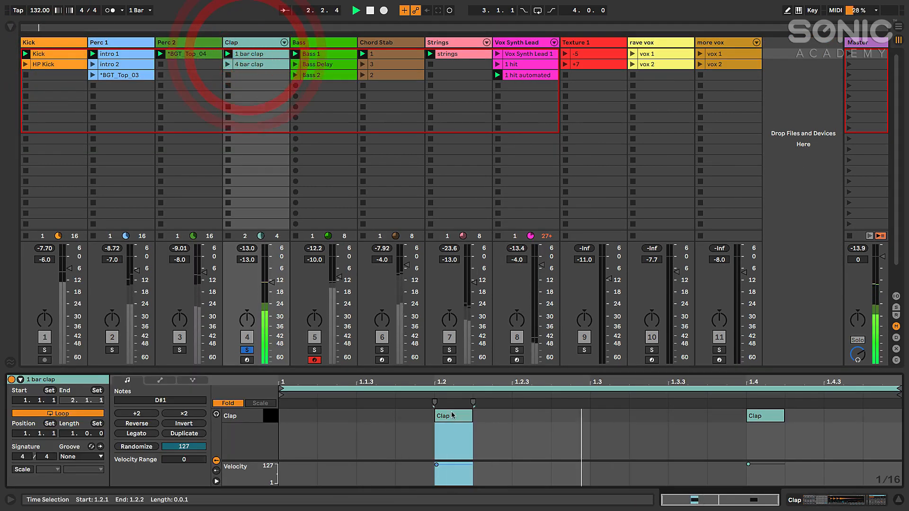
{"action": "key", "text": "shift+Tab"}
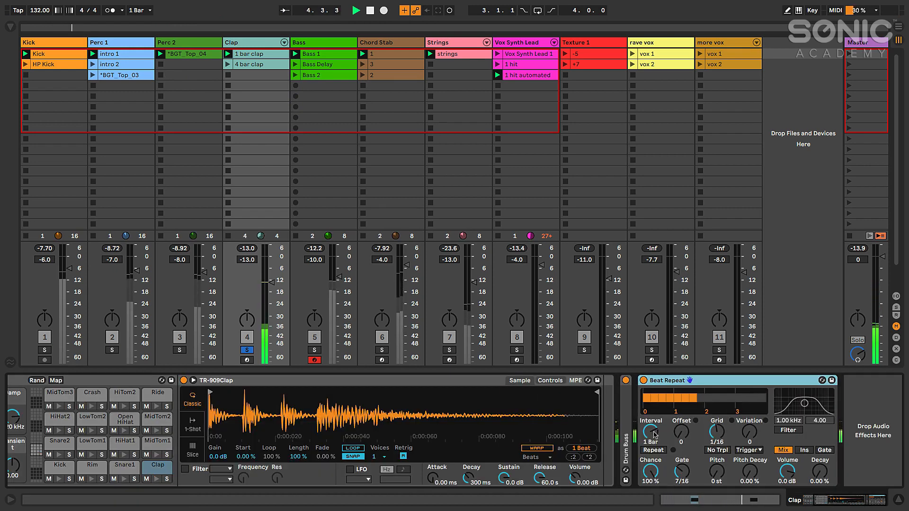
{"action": "key", "text": "space"}
Set Beat Repeat's interval to 1/2, its offset to 4/16 and its gate to 2/16
{"action": "left_click_drag", "start_coordinate": [655, 433], "coordinate": [655, 443]}
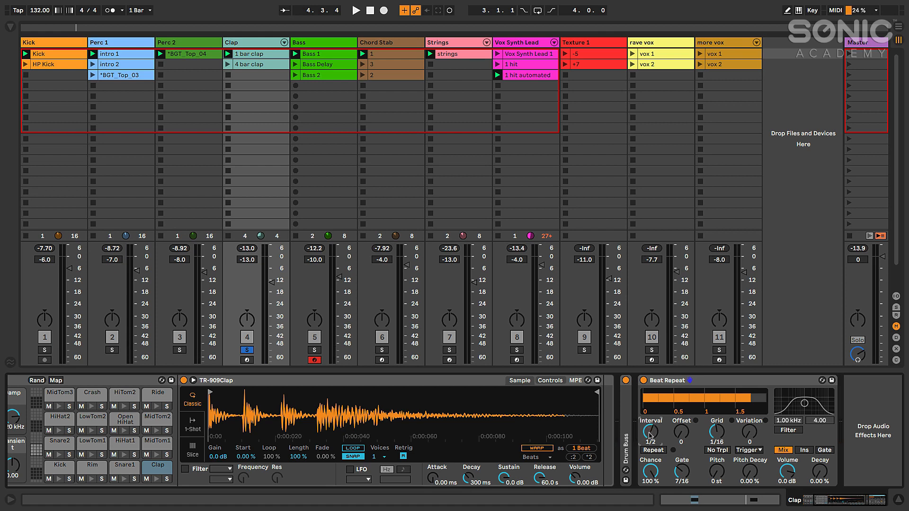
{"action": "left_click_drag", "start_coordinate": [680, 434], "coordinate": [680, 417]}
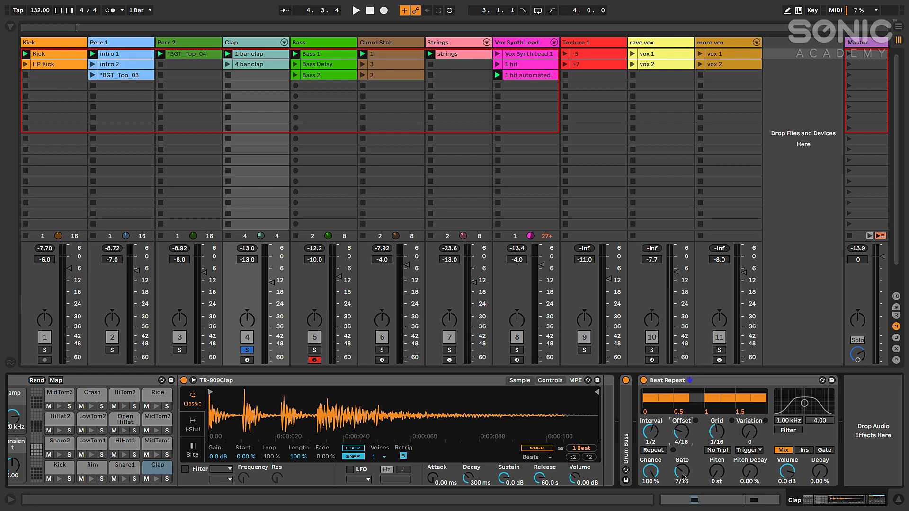
{"action": "left_click_drag", "start_coordinate": [682, 474], "coordinate": [683, 492]}
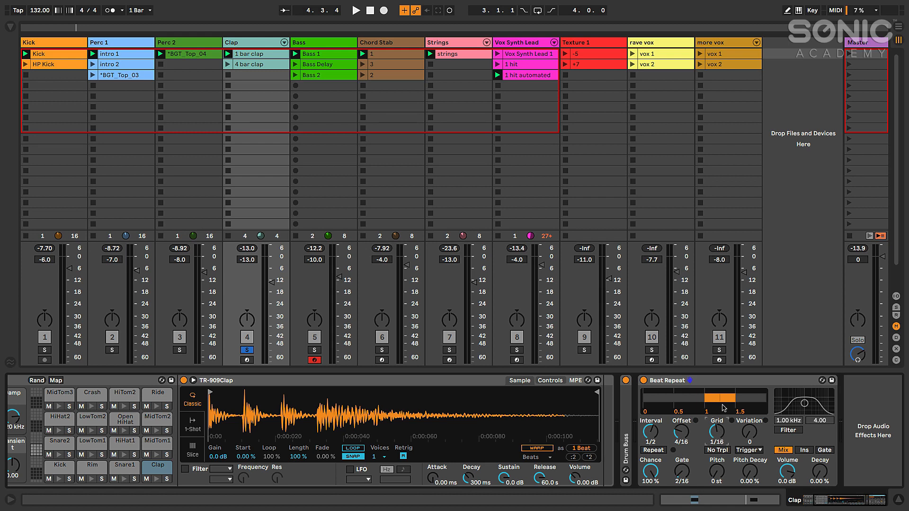
Audition the clap repeats against the notes in the 1 bar clap clip, return to the devices, and stop playback
{"action": "key", "text": "space"}
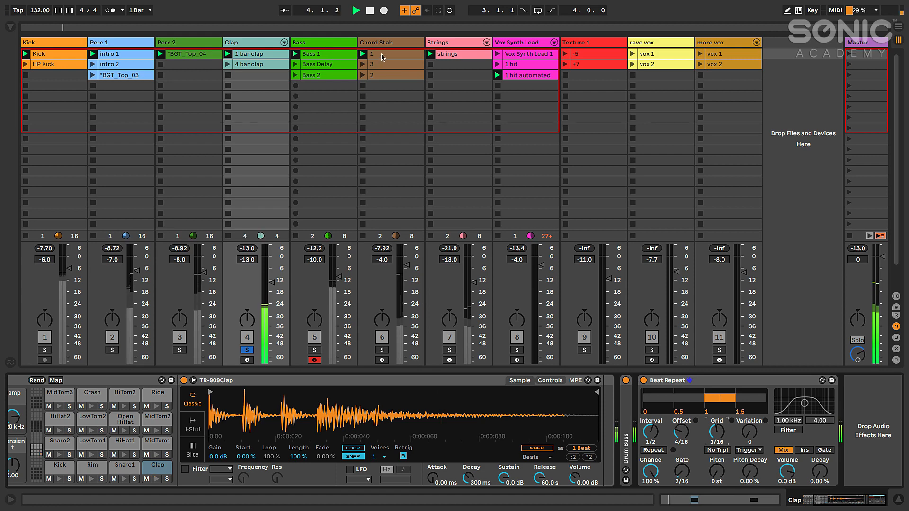
{"action": "left_click", "coordinate": [261, 54]}
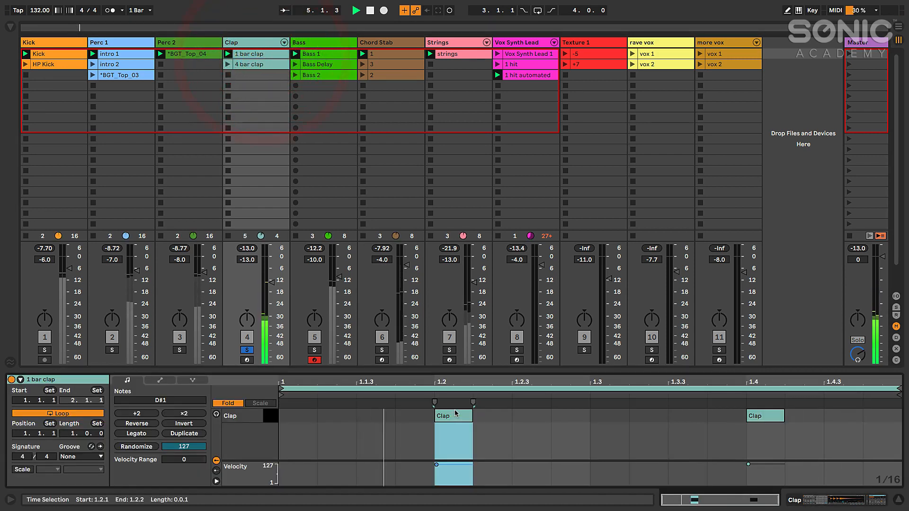
{"action": "key", "text": "shift+Tab"}
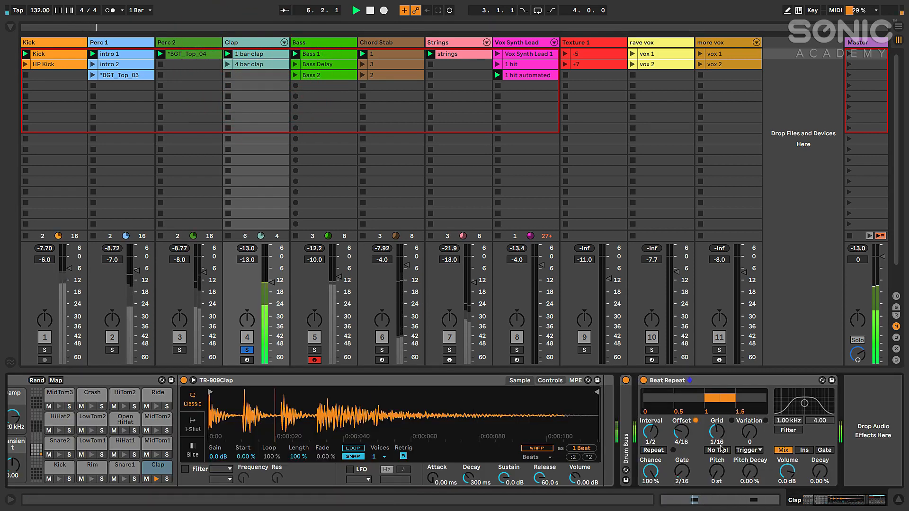
{"action": "key", "text": "space"}
Set Beat Repeat's chance to 50 %, start playback, and raise its decay to 57.9 %
{"action": "left_click_drag", "start_coordinate": [651, 471], "coordinate": [651, 497]}
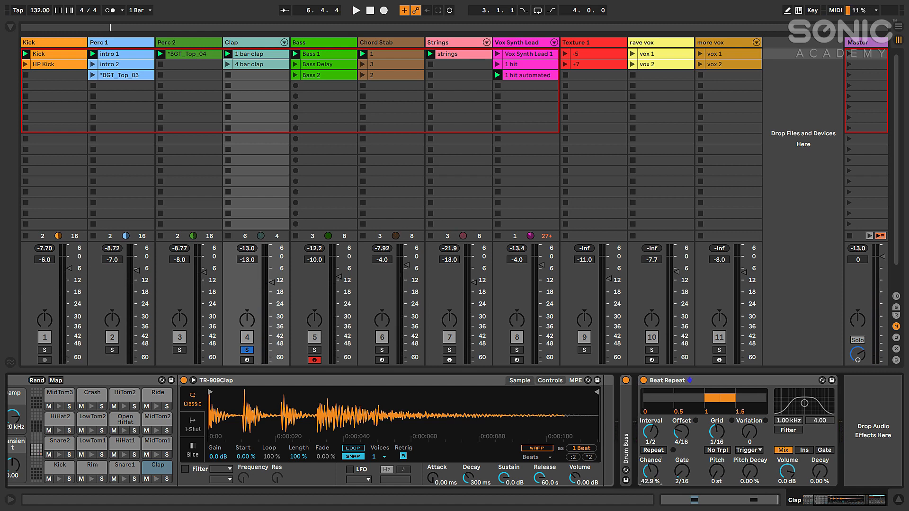
{"action": "key", "text": "space"}
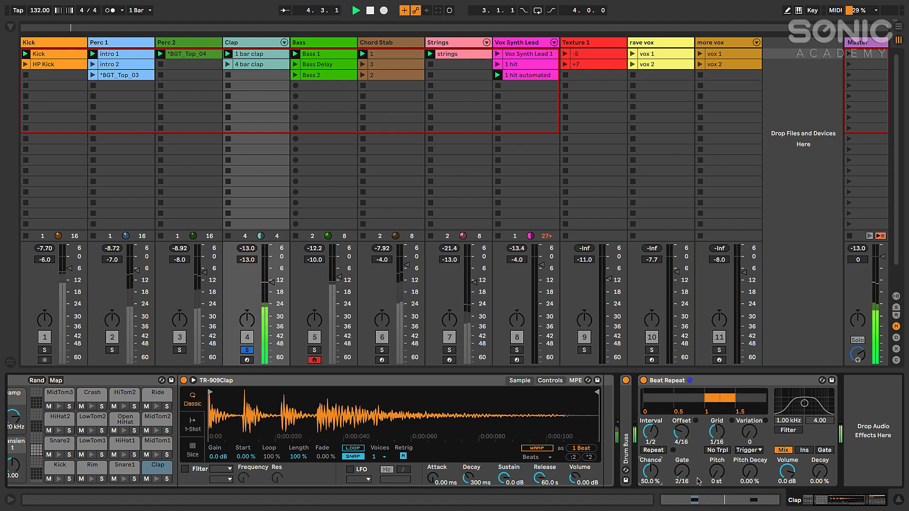
{"action": "left_click_drag", "start_coordinate": [820, 473], "coordinate": [820, 451]}
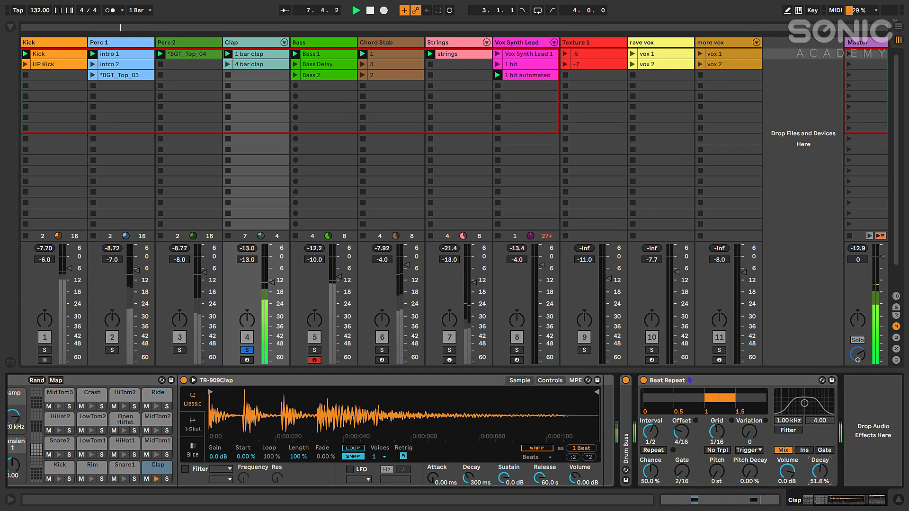
{"action": "left_click_drag", "start_coordinate": [820, 448], "coordinate": [820, 470]}
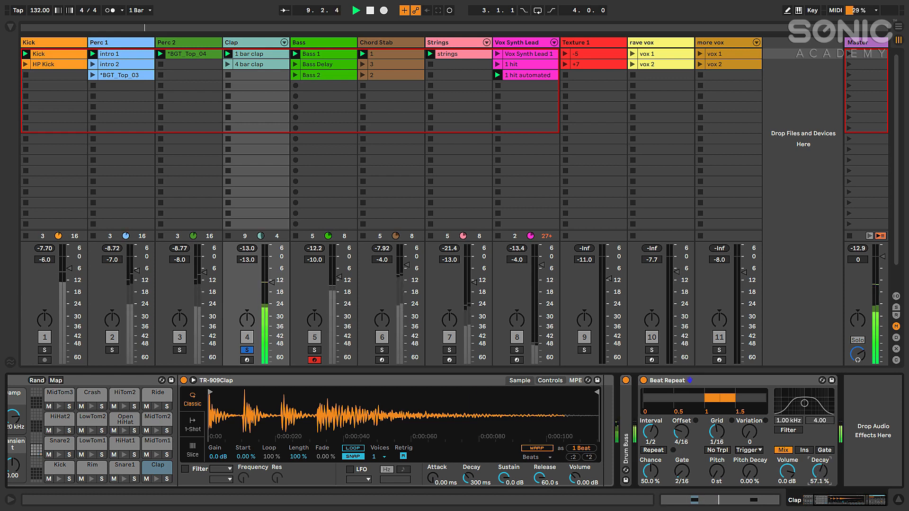
Switch Beat Repeat to Ins mode and turn on its filter at 1.28 kHz with a width of 5.55
{"action": "left_click", "coordinate": [804, 451]}
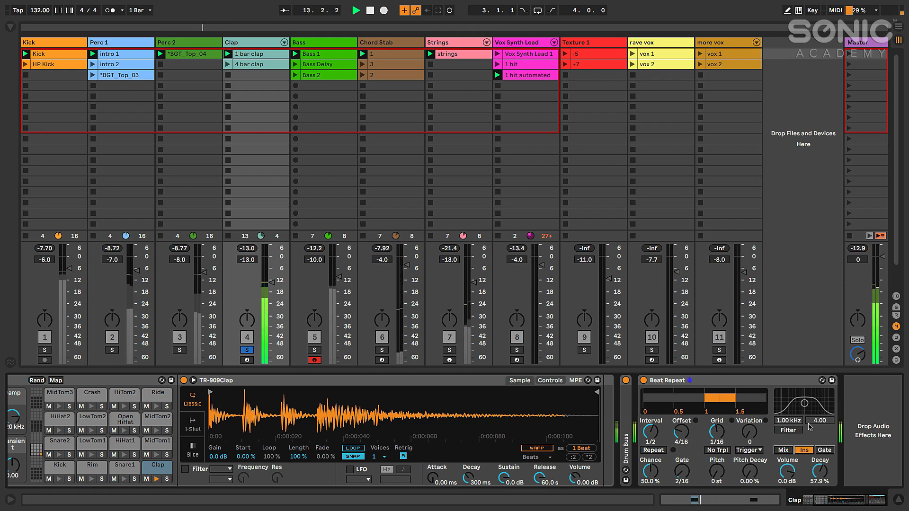
{"action": "left_click", "coordinate": [790, 430]}
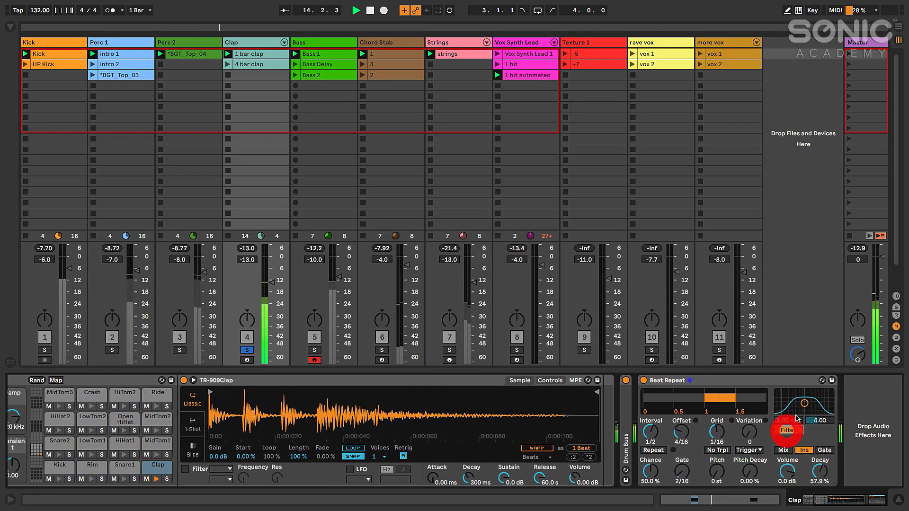
{"action": "left_click_drag", "start_coordinate": [804, 404], "coordinate": [811, 404]}
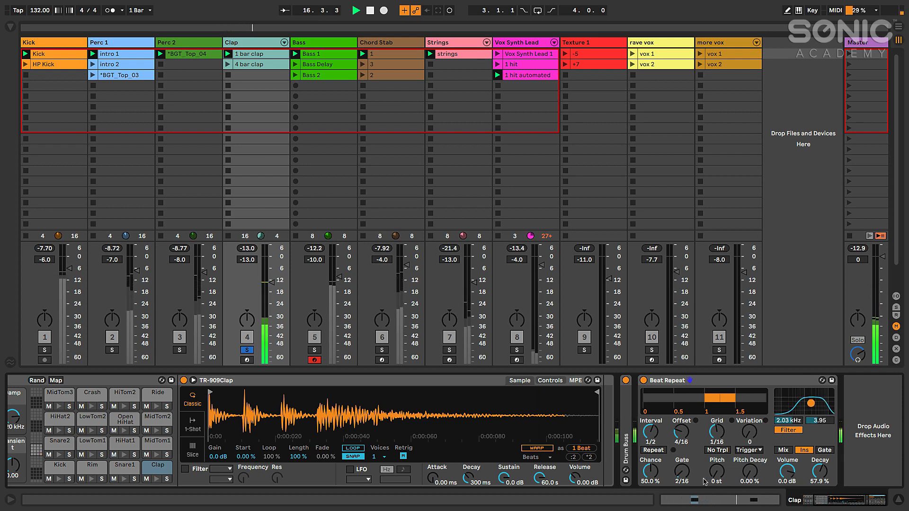
{"action": "left_click_drag", "start_coordinate": [812, 404], "coordinate": [807, 400]}
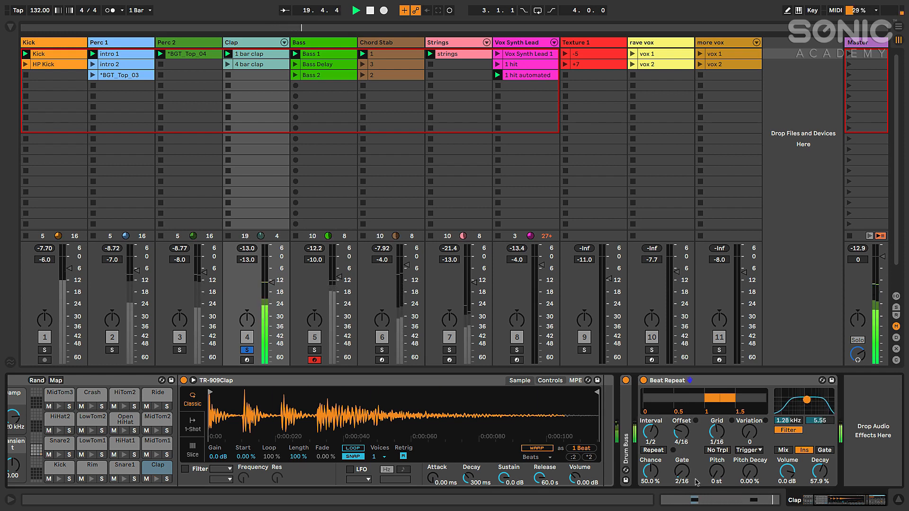
Set Beat Repeat's gate to 4/16 and its variation to 3, auditioning the clap during playback
{"action": "left_click_drag", "start_coordinate": [683, 472], "coordinate": [683, 462]}
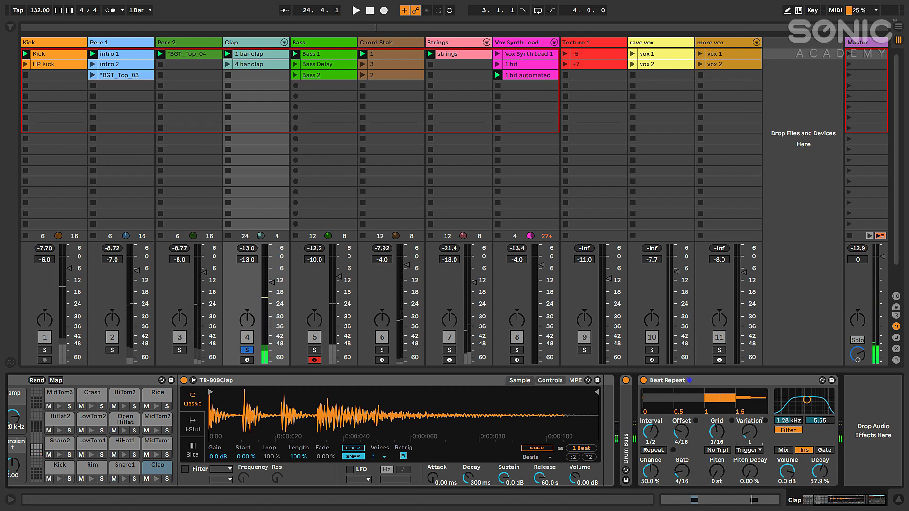
{"action": "left_click_drag", "start_coordinate": [750, 433], "coordinate": [749, 429]}
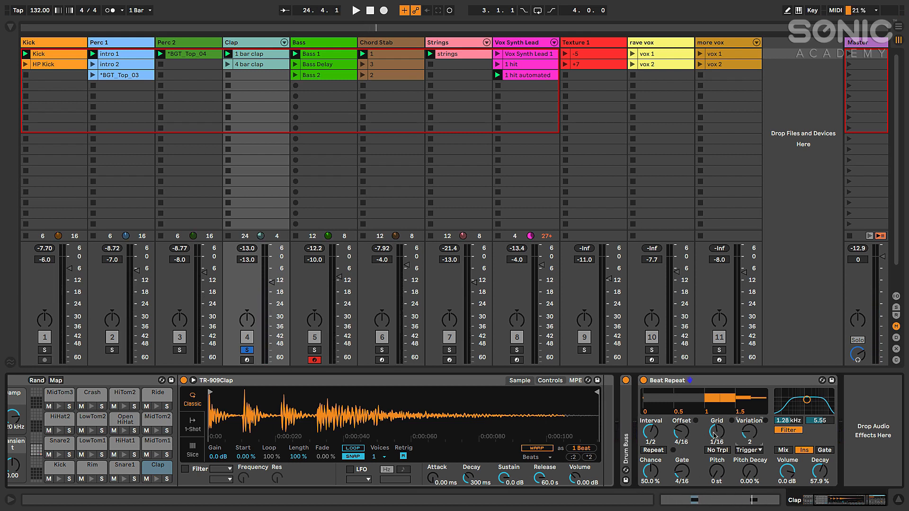
{"action": "key", "text": "space"}
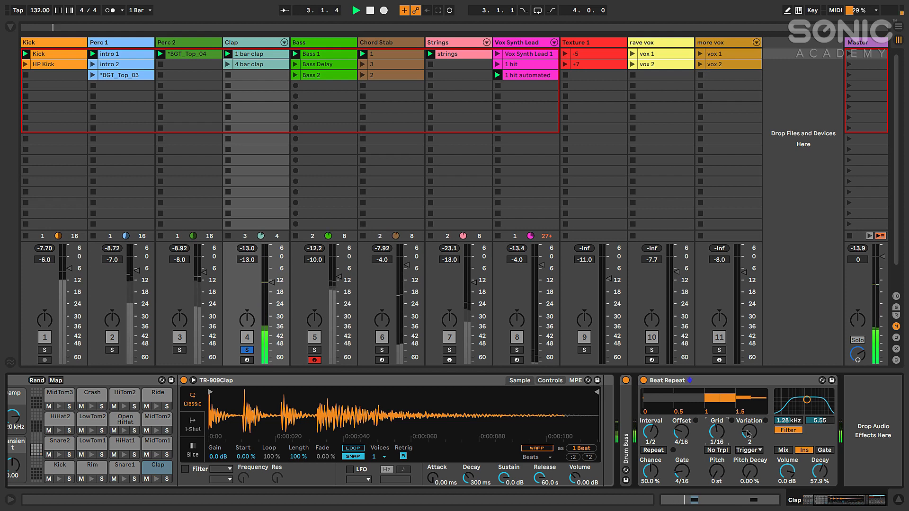
{"action": "left_click_drag", "start_coordinate": [748, 433], "coordinate": [747, 429]}
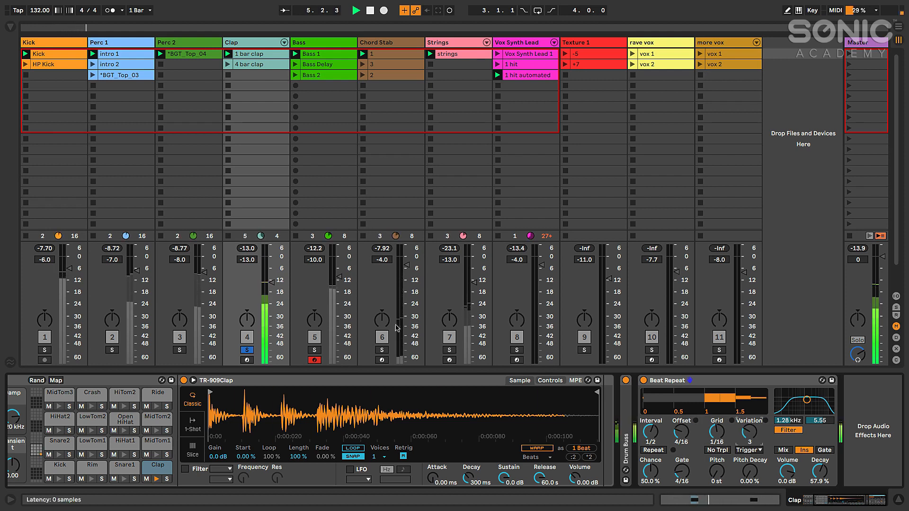
Unsolo the Clap track, set Beat Repeat's filter to 1.36 kHz and chance to 39.7 % during playback, and stop
{"action": "left_click", "coordinate": [247, 351]}
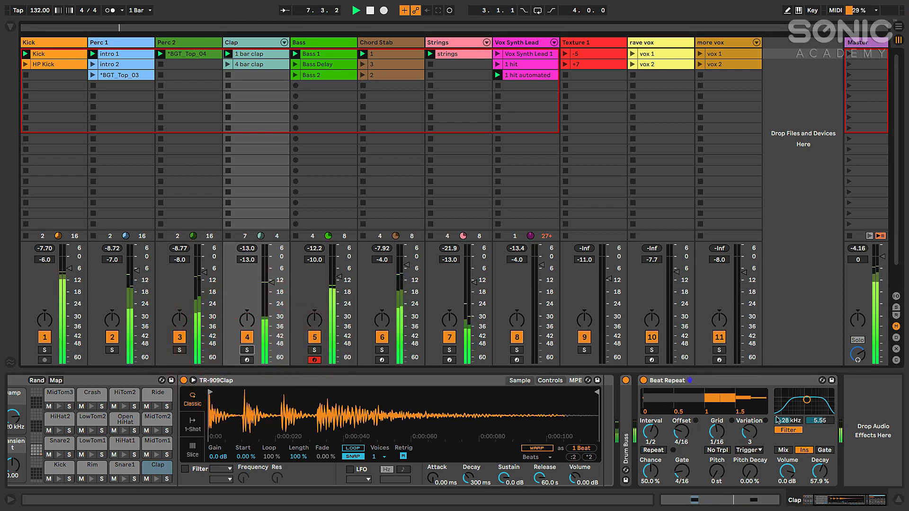
{"action": "left_click_drag", "start_coordinate": [807, 402], "coordinate": [809, 401]}
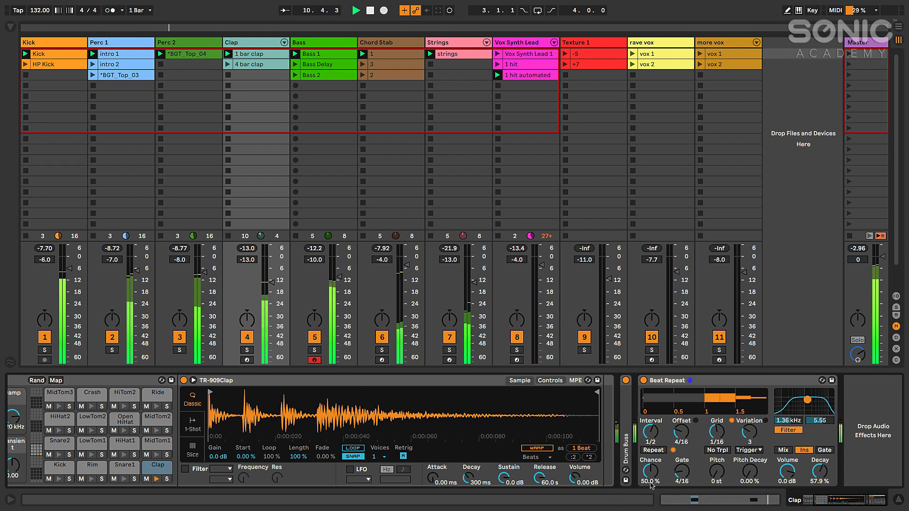
{"action": "left_click_drag", "start_coordinate": [651, 471], "coordinate": [651, 478]}
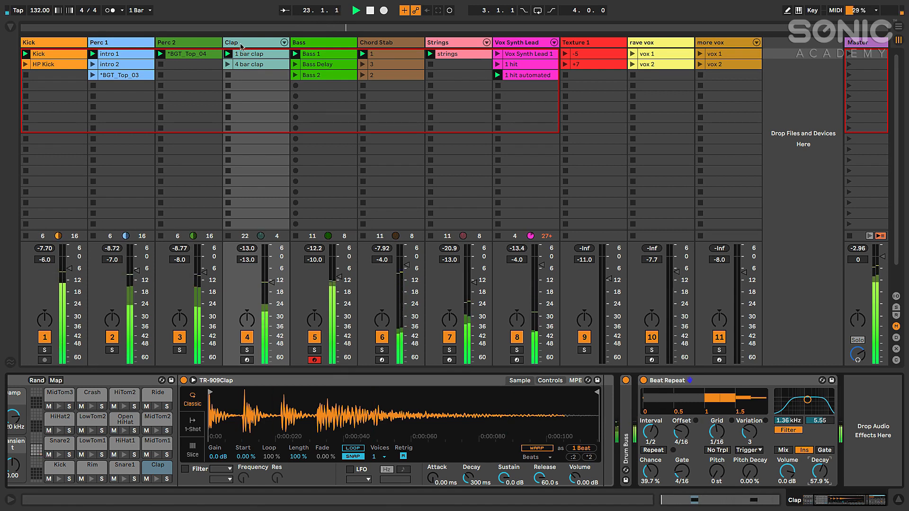
{"action": "key", "text": "space"}
Inspect the notes of the Chord Stab track's clip 1 and play it soloed and in the full mix
{"action": "left_click", "coordinate": [375, 43]}
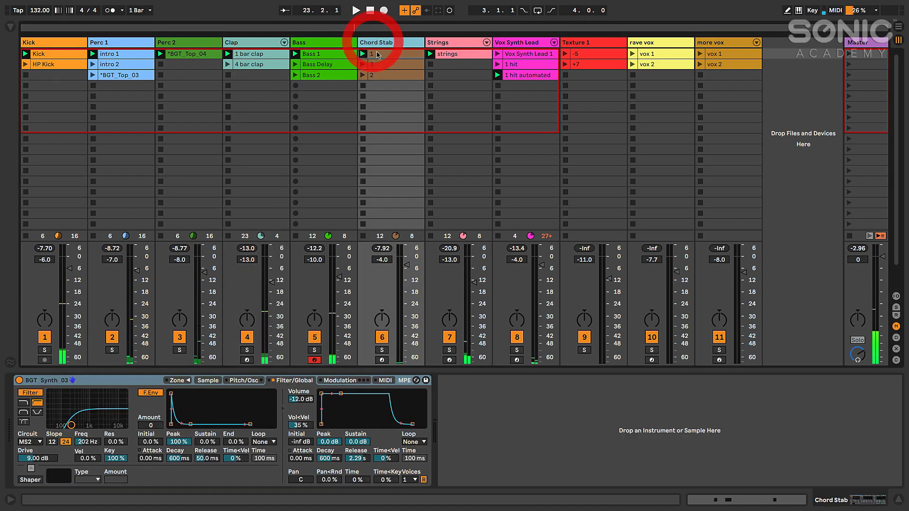
{"action": "left_click", "coordinate": [393, 56]}
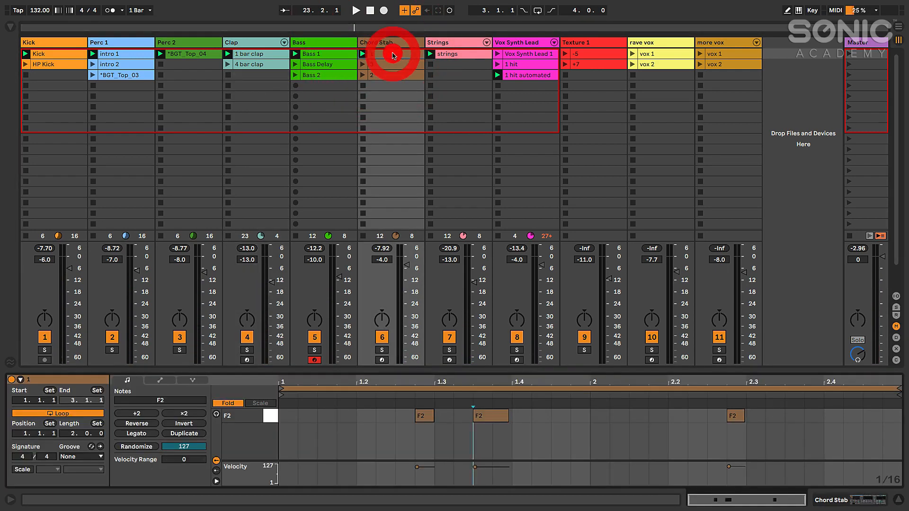
{"action": "left_click", "coordinate": [382, 350]}
{"action": "key", "text": "space"}
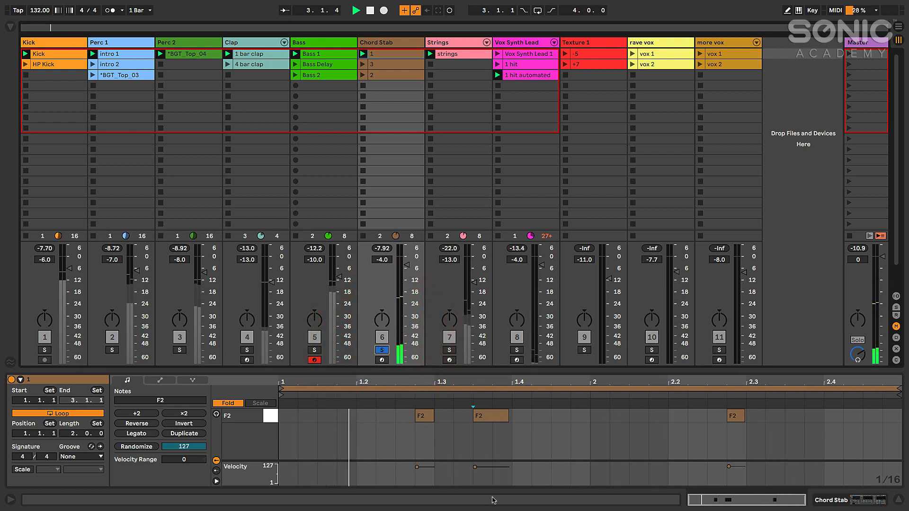
{"action": "left_click", "coordinate": [381, 350]}
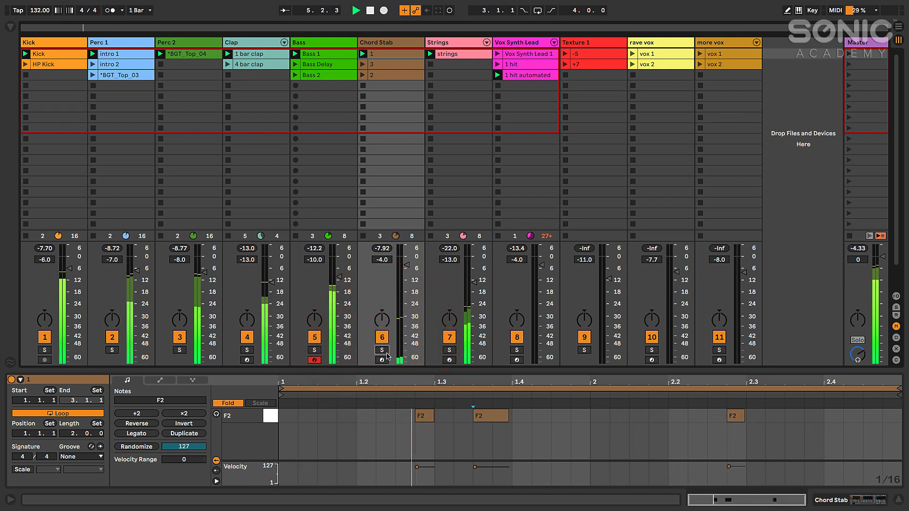
{"action": "key", "text": "space"}
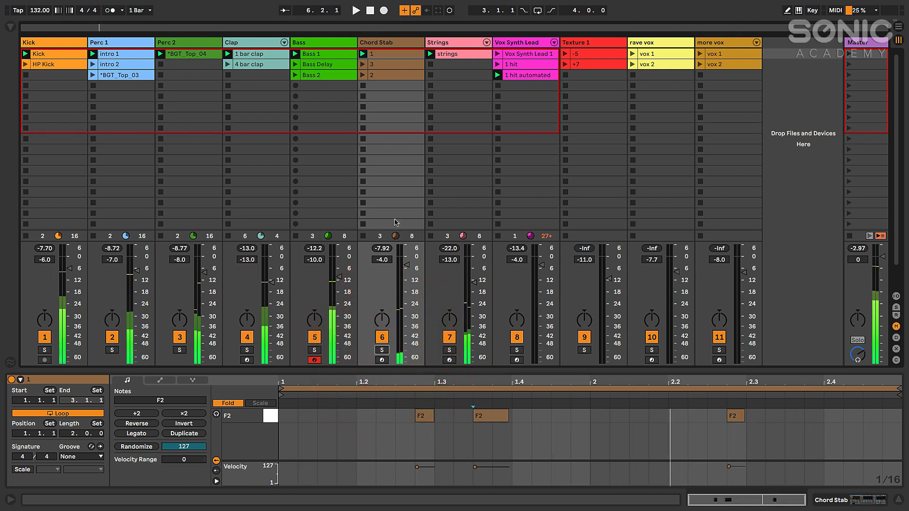
Add Beat Repeat after BGT_Synth_03 on the Chord Stab track and hide the browser
{"action": "left_click", "coordinate": [381, 44]}
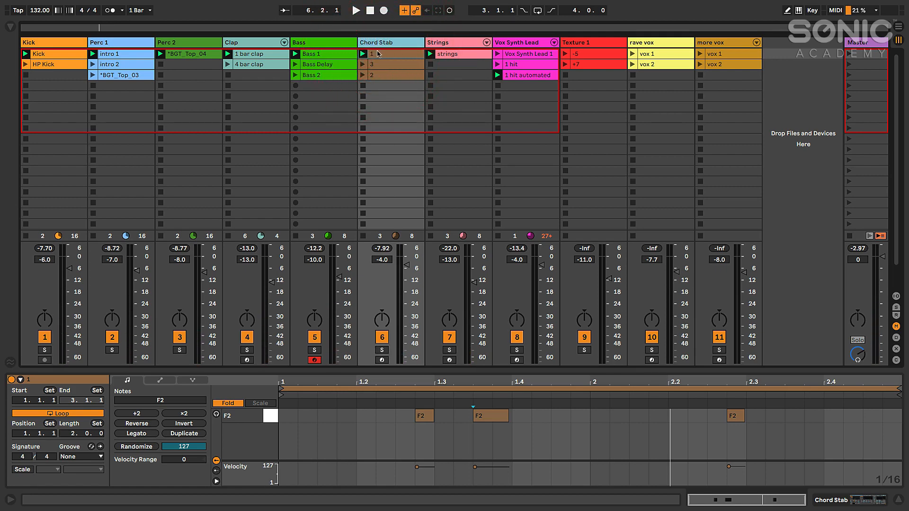
{"action": "left_click", "coordinate": [32, 45]}
{"action": "left_click", "coordinate": [11, 27]}
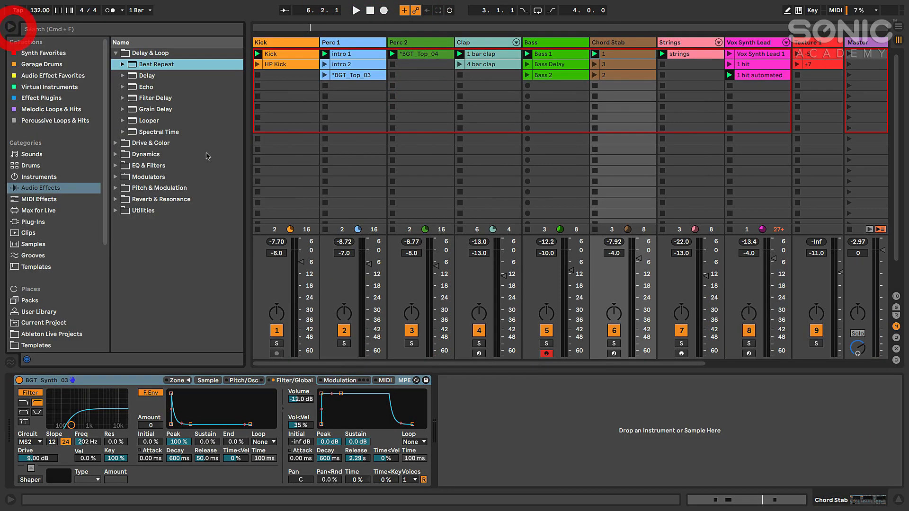
{"action": "left_click_drag", "start_coordinate": [525, 405], "coordinate": [523, 403]}
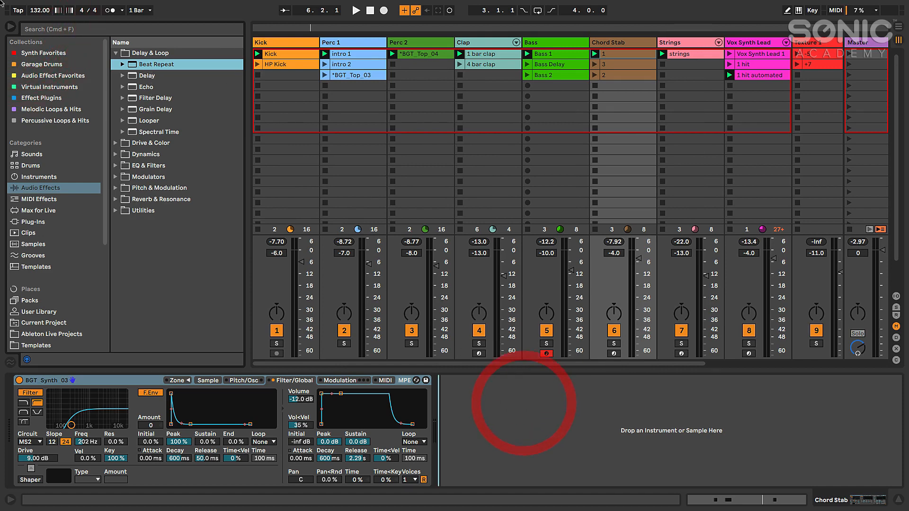
{"action": "left_click", "coordinate": [10, 27]}
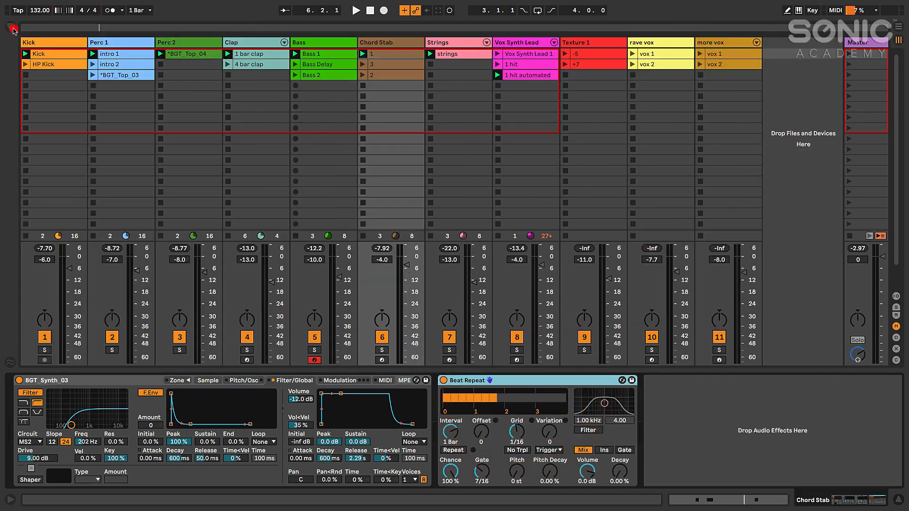
Play the full mix with Beat Repeat on the Chord Stab track, follow clip 1's notes and stop
{"action": "left_click", "coordinate": [503, 381]}
{"action": "key", "text": "space"}
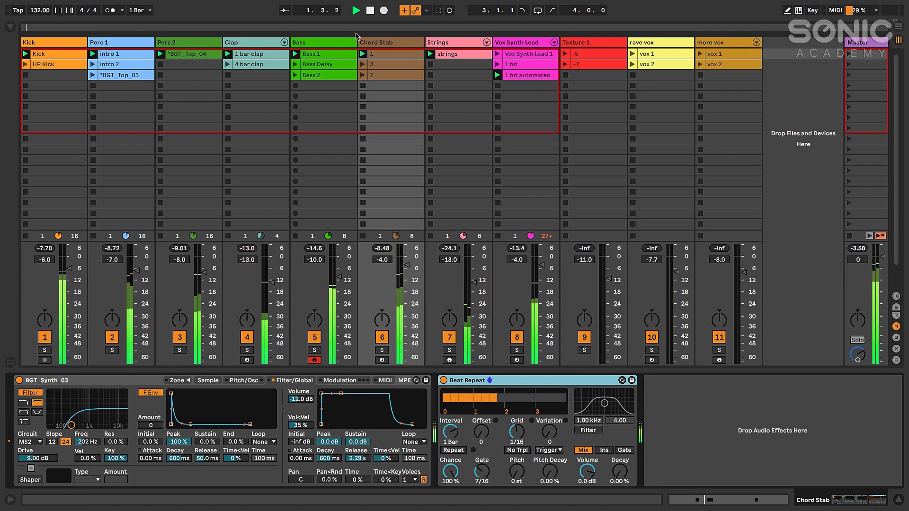
{"action": "left_click", "coordinate": [386, 54]}
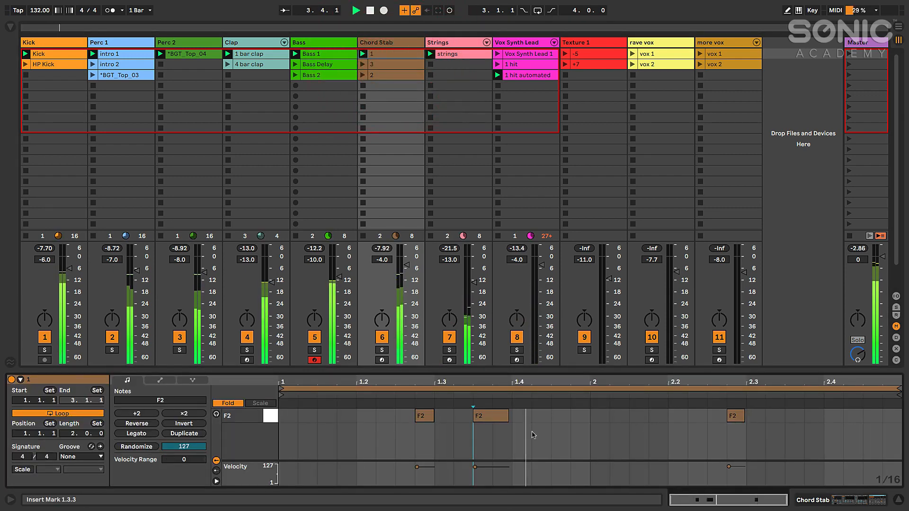
{"action": "key", "text": "space"}
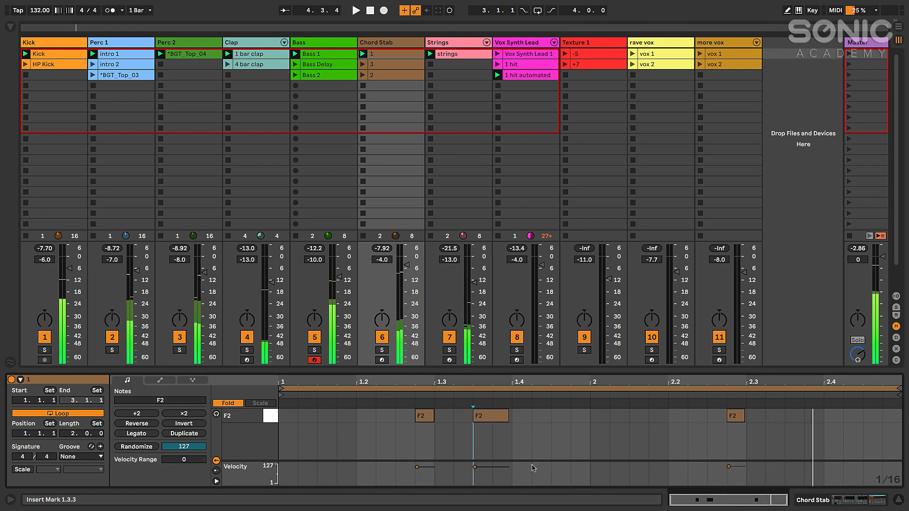
Examine the second F2 note in clip 1 and the gaps around it to find where the repeats should start
{"action": "left_click_drag", "start_coordinate": [438, 420], "coordinate": [473, 418]}
{"action": "left_click", "coordinate": [469, 418]}
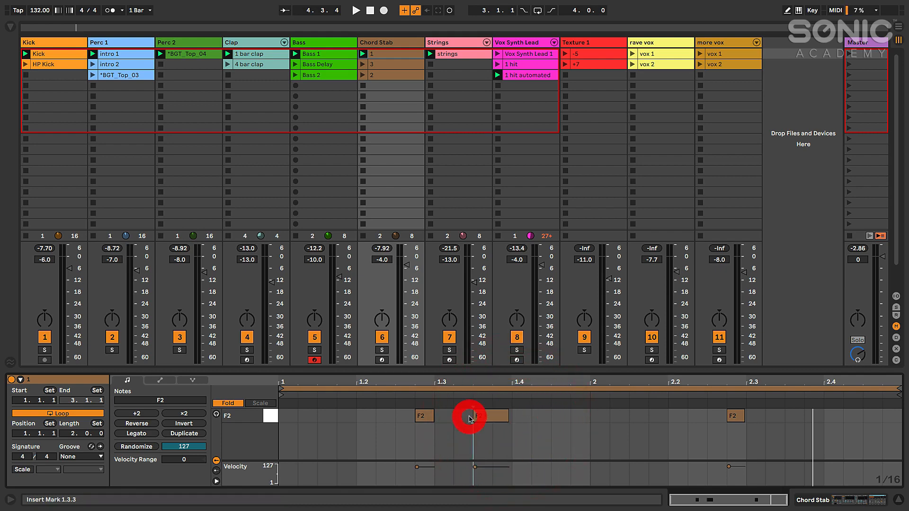
{"action": "key", "text": "shift+Tab"}
{"action": "key", "text": "shift+Tab"}
{"action": "left_click", "coordinate": [485, 420]}
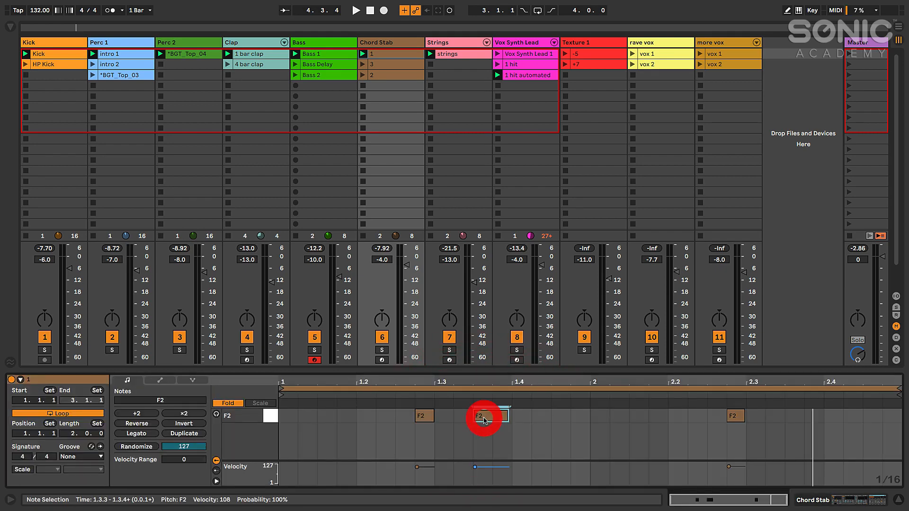
{"action": "left_click_drag", "start_coordinate": [511, 420], "coordinate": [711, 422]}
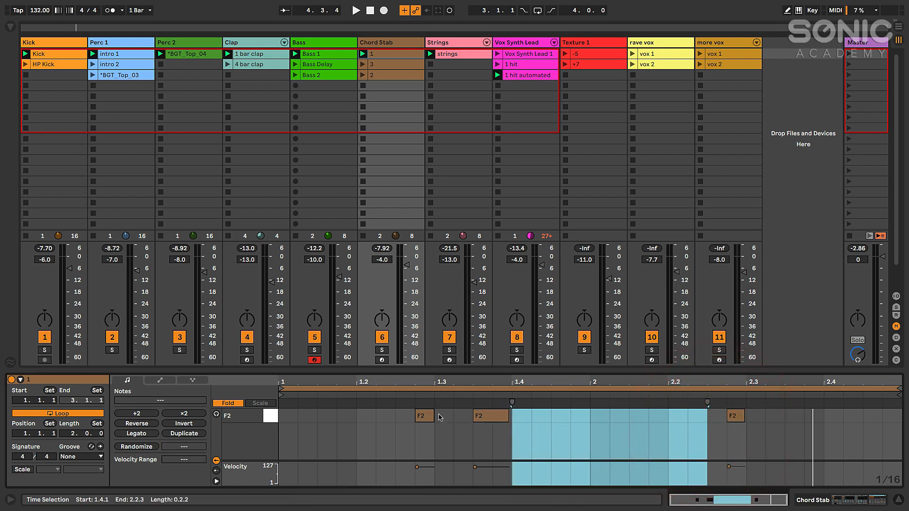
{"action": "left_click", "coordinate": [484, 418]}
{"action": "left_click", "coordinate": [473, 419]}
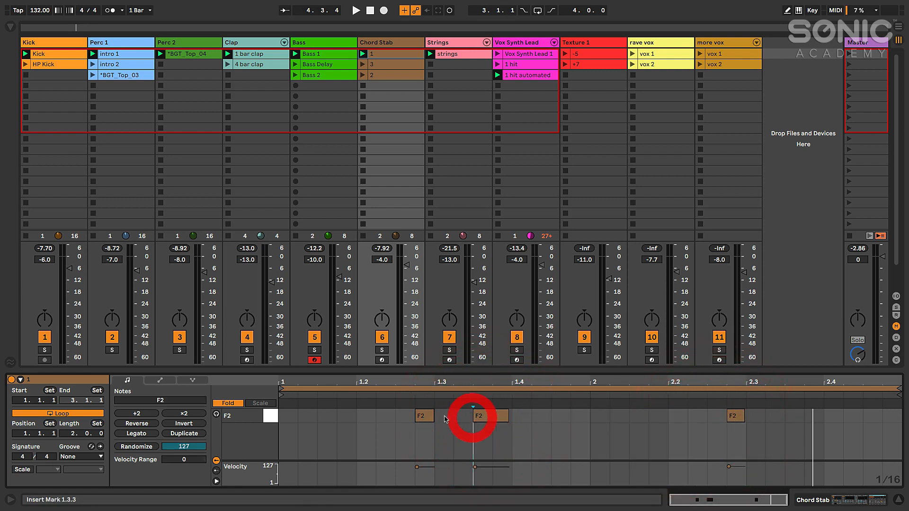
Set the Chord Stab Beat Repeat's offset to 10/16 and its gate to 4/16
{"action": "key", "text": "shift+Tab"}
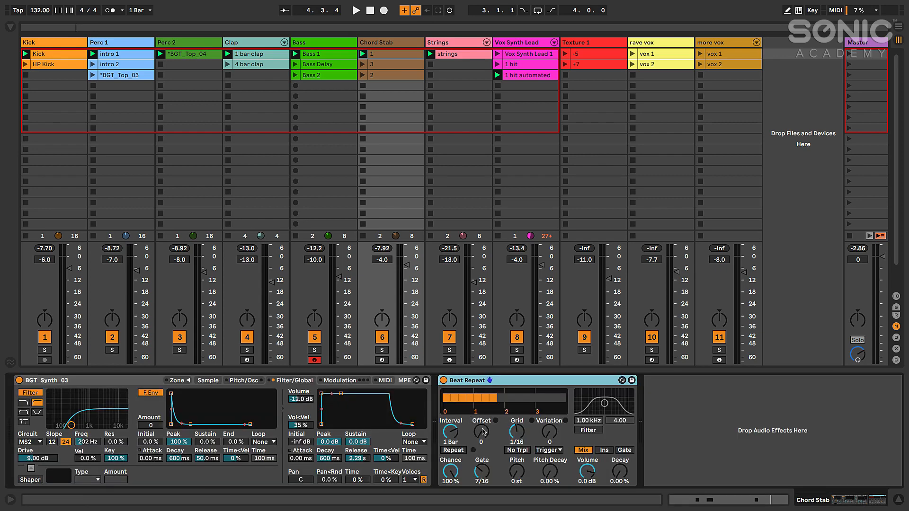
{"action": "left_click_drag", "start_coordinate": [483, 431], "coordinate": [483, 412]}
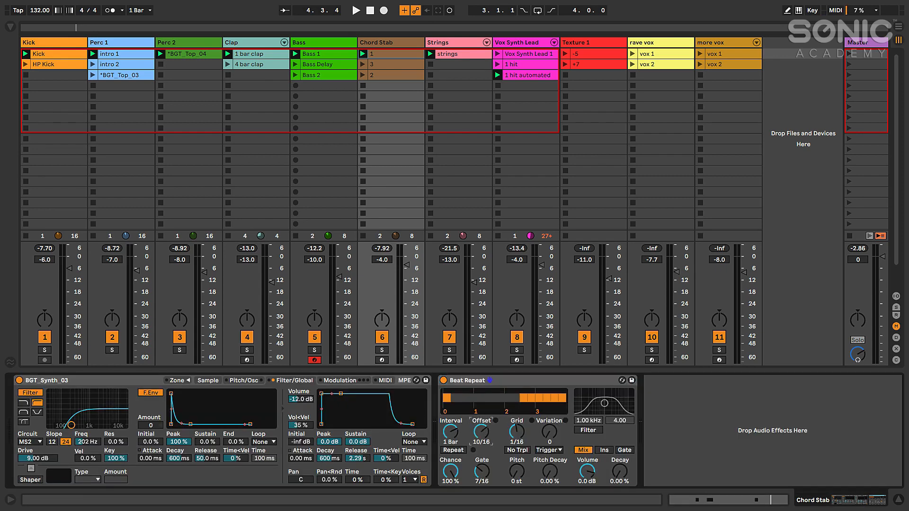
{"action": "left_click_drag", "start_coordinate": [482, 471], "coordinate": [481, 438]}
{"action": "left_click_drag", "start_coordinate": [481, 471], "coordinate": [482, 495]}
Play the mix, solo the Chord Stab track and compare clip 1's notes with Beat Repeat's repeat timing
{"action": "key", "text": "space"}
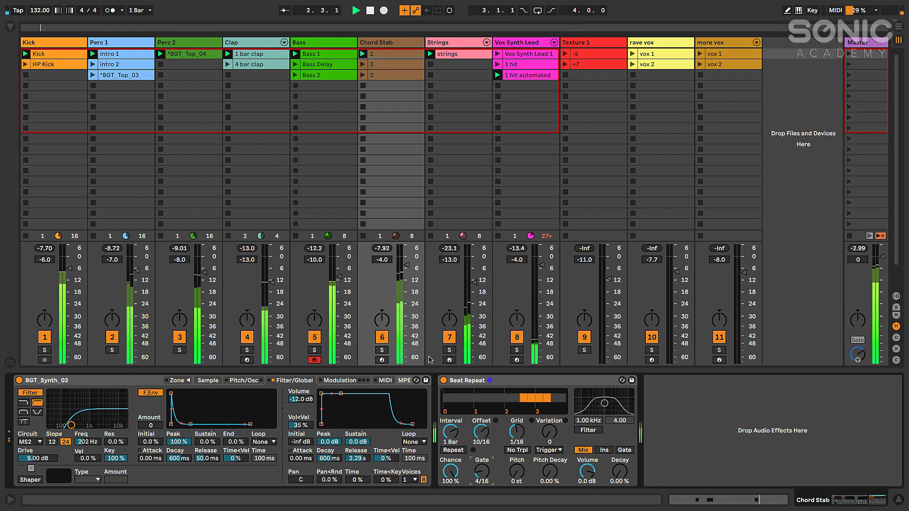
{"action": "left_click", "coordinate": [381, 350]}
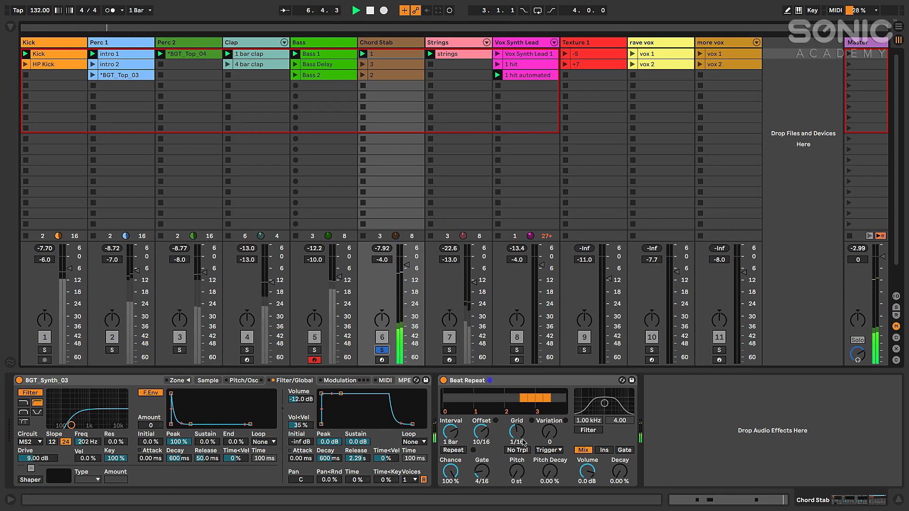
{"action": "key", "text": "shift+Tab"}
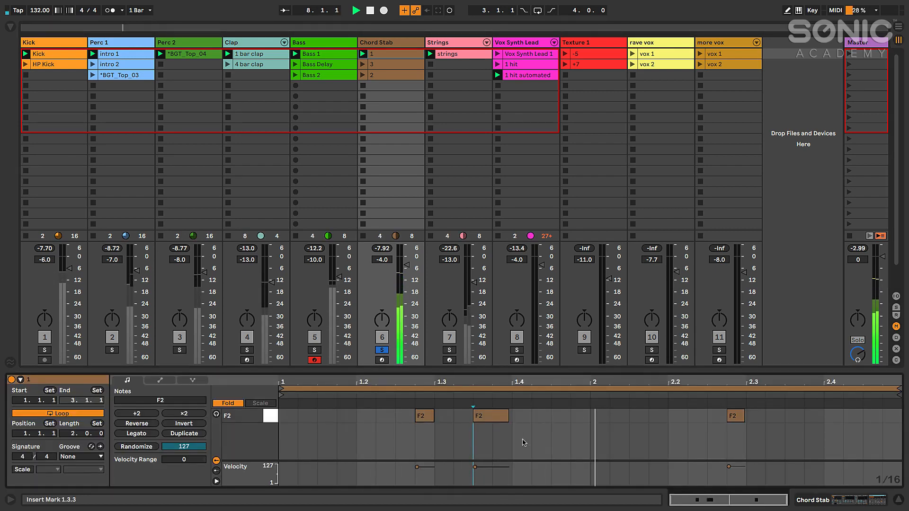
{"action": "key", "text": "shift+Tab"}
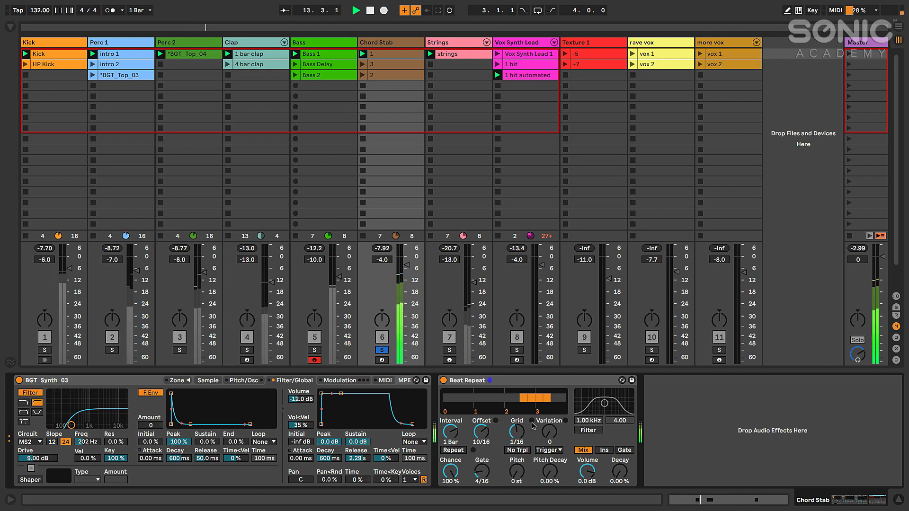
{"action": "key", "text": "shift+Tab"}
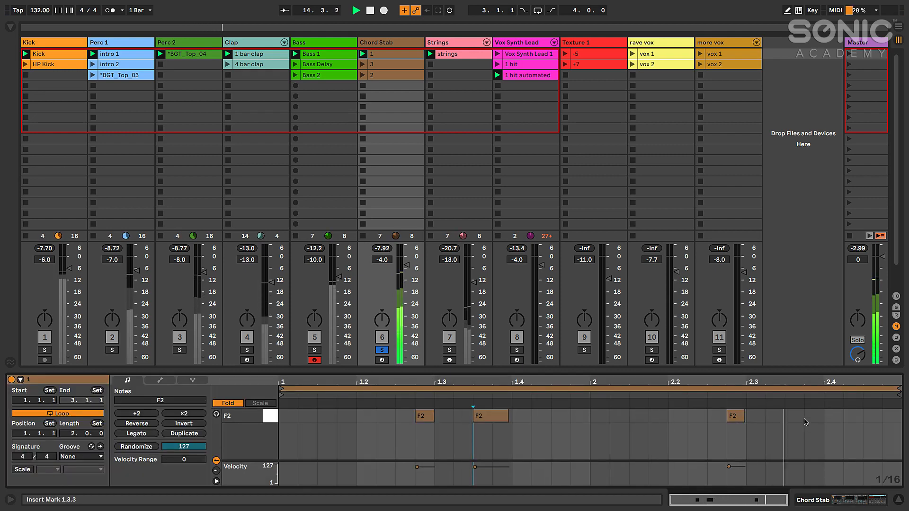
{"action": "key", "text": "shift+Tab"}
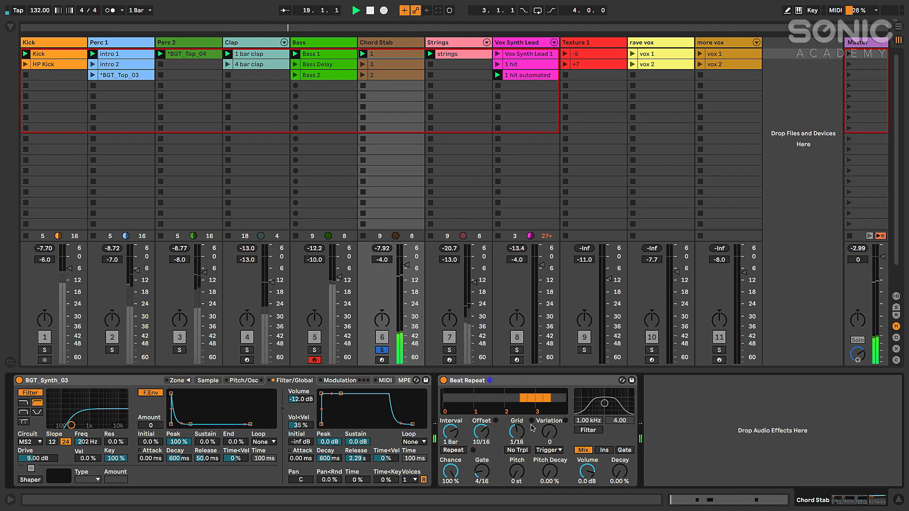
{"action": "key", "text": "shift+Tab"}
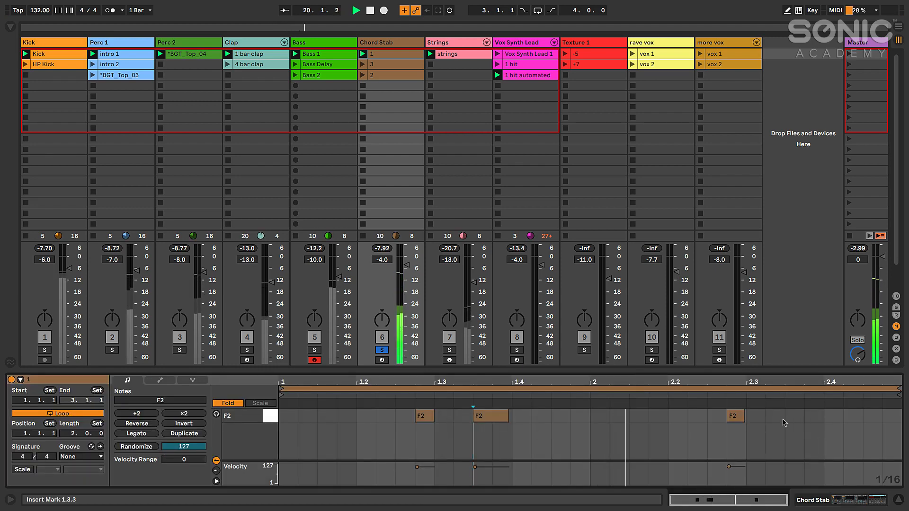
Set Beat Repeat's decay to 23 % and switch its output mode to Insert
{"action": "key", "text": "shift+Tab"}
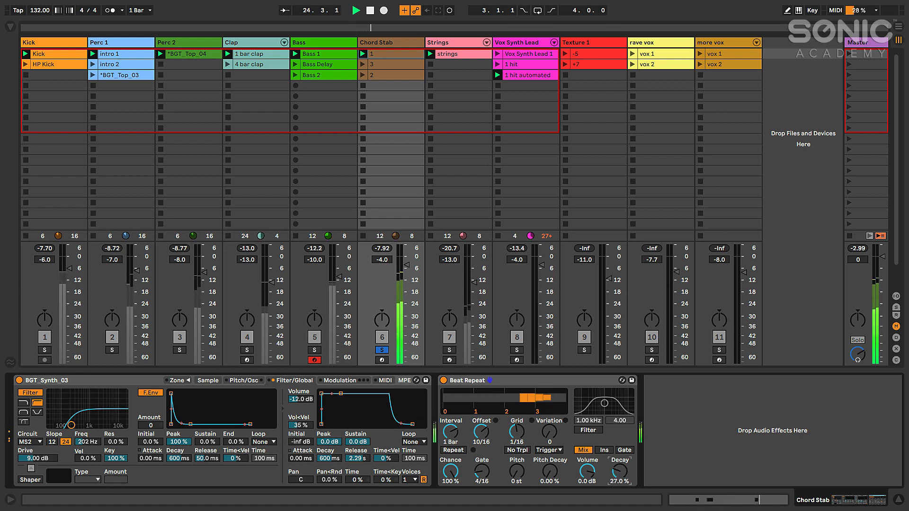
{"action": "left_click_drag", "start_coordinate": [625, 469], "coordinate": [625, 471]}
{"action": "left_click", "coordinate": [604, 451]}
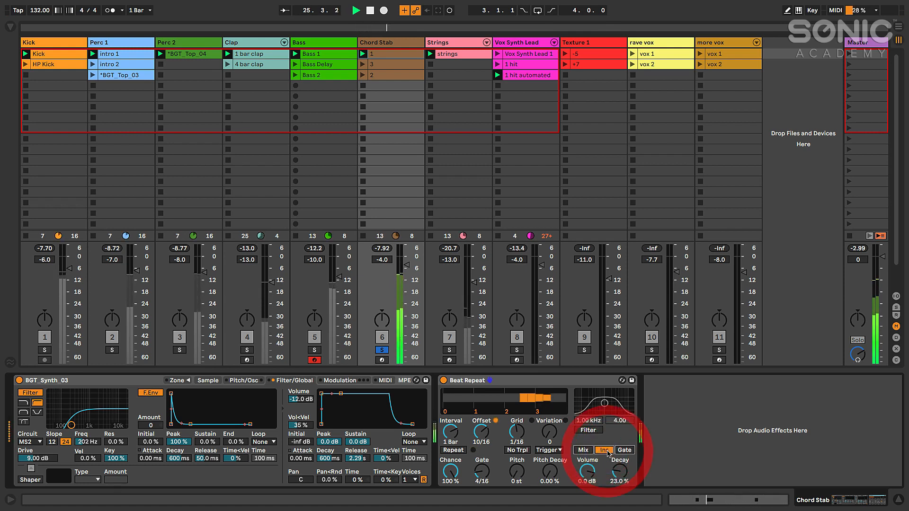
{"action": "left_click", "coordinate": [588, 470]}
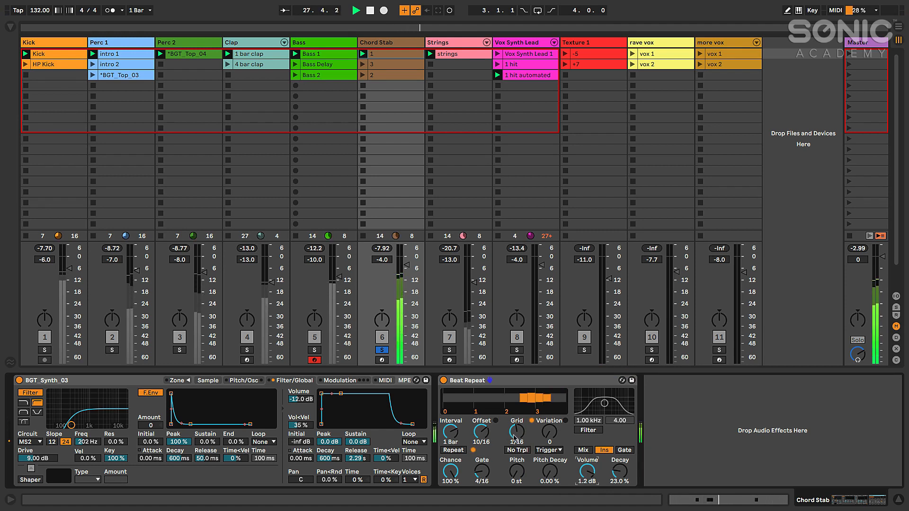
Set Beat Repeat's grid to 1/8 and restart soloed playback, checking it against Chord Stab clip 1
{"action": "key", "text": "space"}
{"action": "left_click_drag", "start_coordinate": [517, 436], "coordinate": [518, 434]}
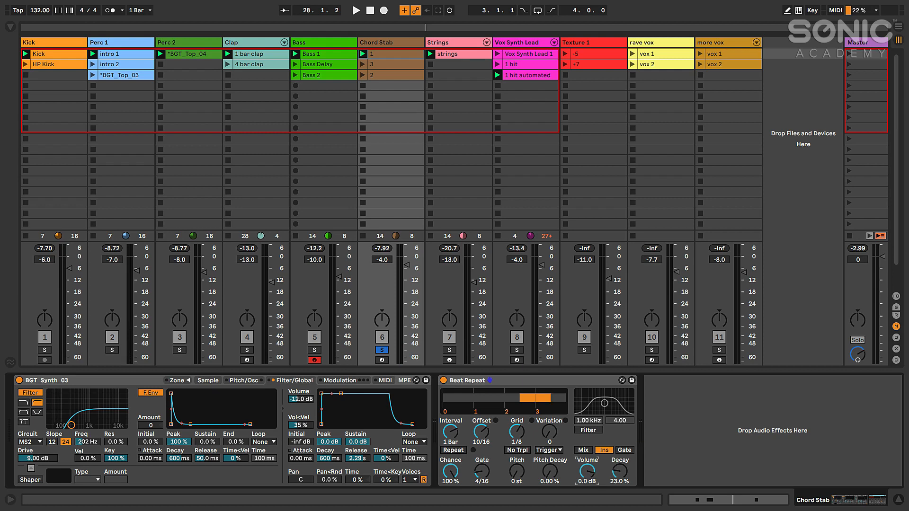
{"action": "key", "text": "space"}
{"action": "key", "text": "space"}
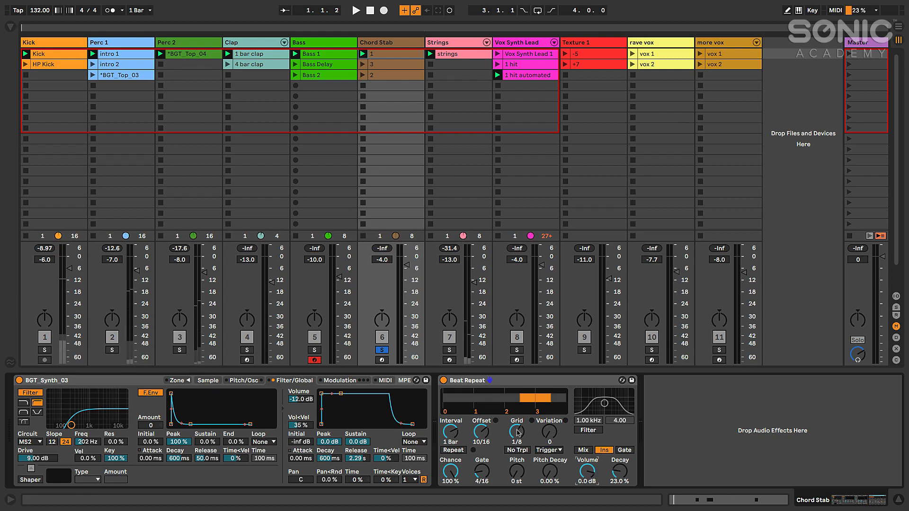
{"action": "left_click", "coordinate": [391, 55]}
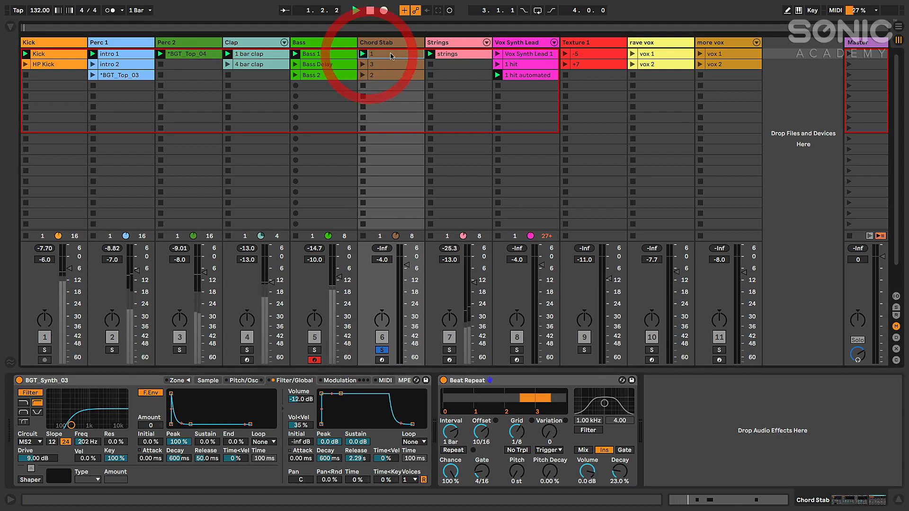
{"action": "key", "text": "shift+Tab"}
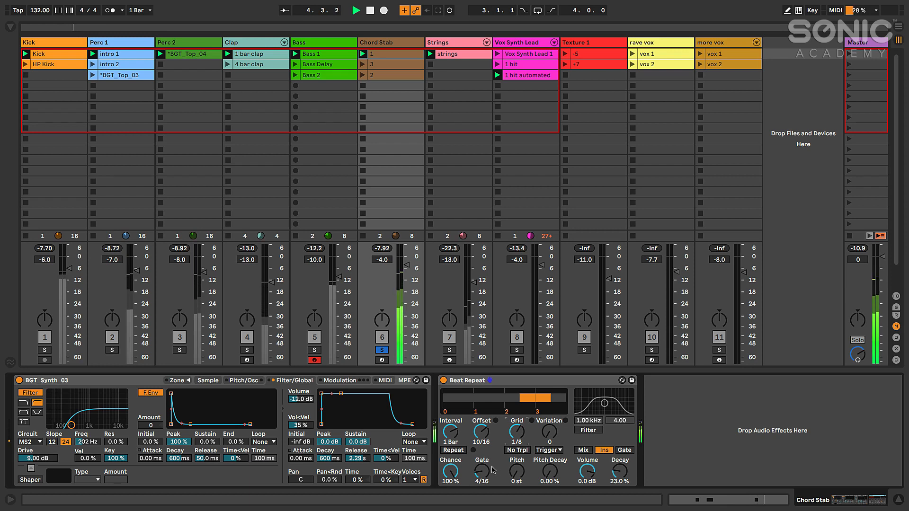
Set Beat Repeat's gate to 8/16 and decay to 13.5 %, and enable its filter at 3.68 kHz with width 4.22
{"action": "left_click_drag", "start_coordinate": [484, 470], "coordinate": [484, 457]}
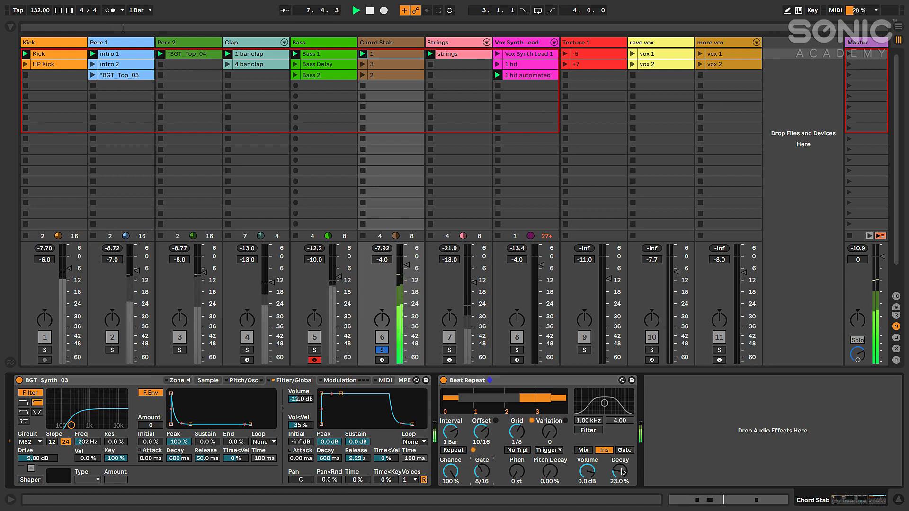
{"action": "left_click_drag", "start_coordinate": [620, 471], "coordinate": [619, 473]}
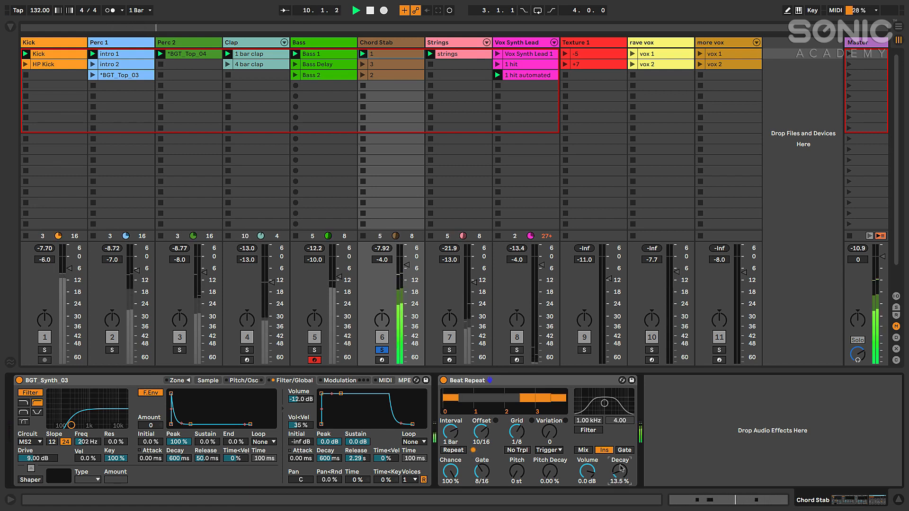
{"action": "left_click", "coordinate": [595, 432]}
{"action": "left_click_drag", "start_coordinate": [604, 403], "coordinate": [616, 403]}
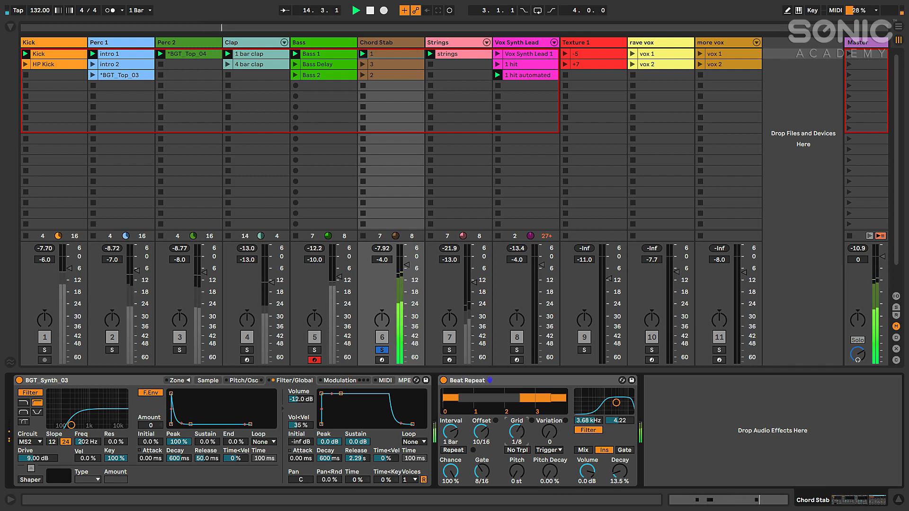
Audition Beat Repeat's grid at 1/12 and 1/6, settling on 1/12
{"action": "left_click_drag", "start_coordinate": [517, 431], "coordinate": [517, 428]}
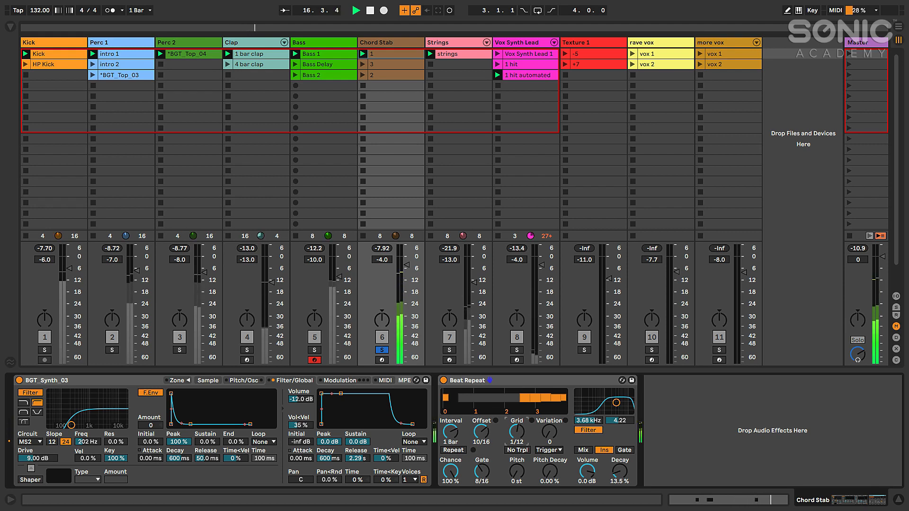
{"action": "left_click_drag", "start_coordinate": [519, 432], "coordinate": [519, 437]}
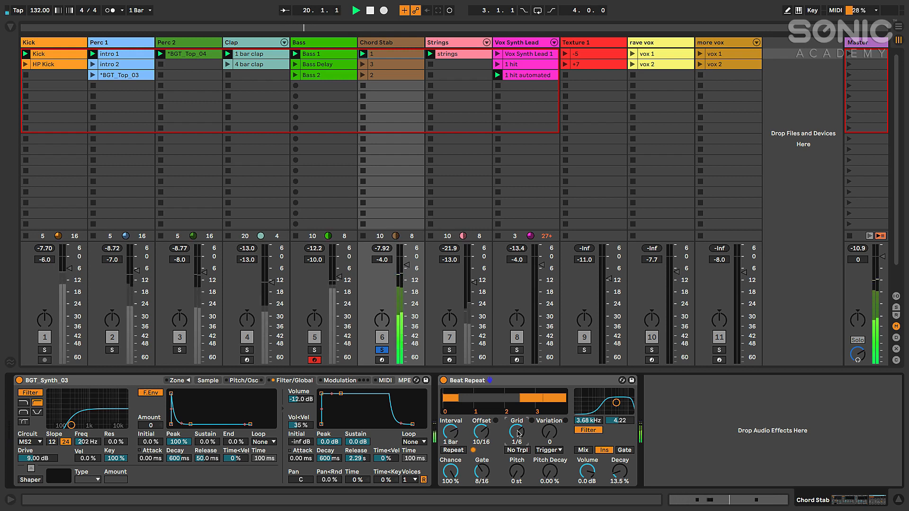
{"action": "left_click_drag", "start_coordinate": [519, 433], "coordinate": [519, 439]}
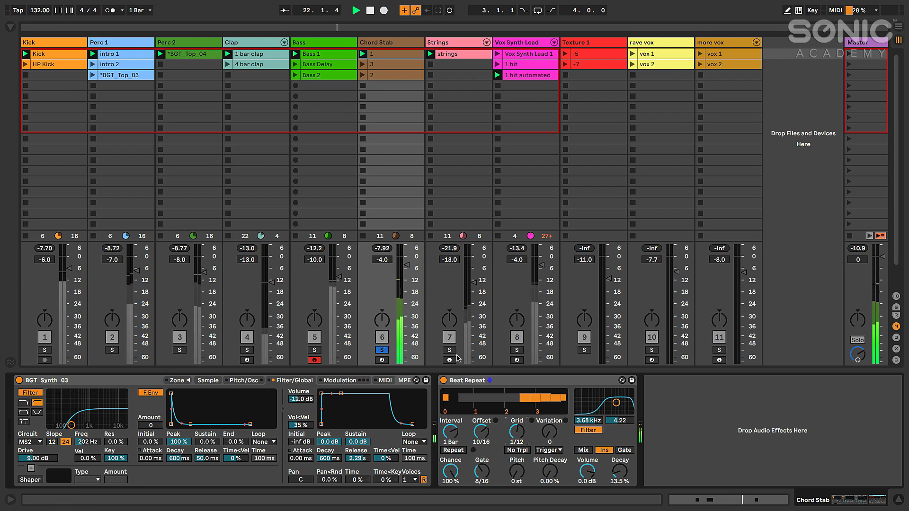
Unsolo the Chord Stab track and set Beat Repeat's decay to 0 % and volume to 2.0 dB during playback
{"action": "left_click", "coordinate": [381, 350]}
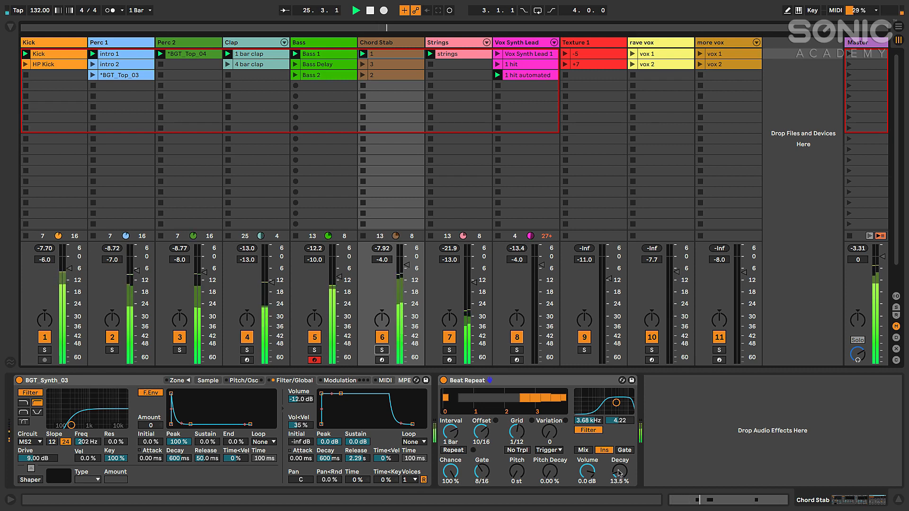
{"action": "left_click", "coordinate": [619, 472]}
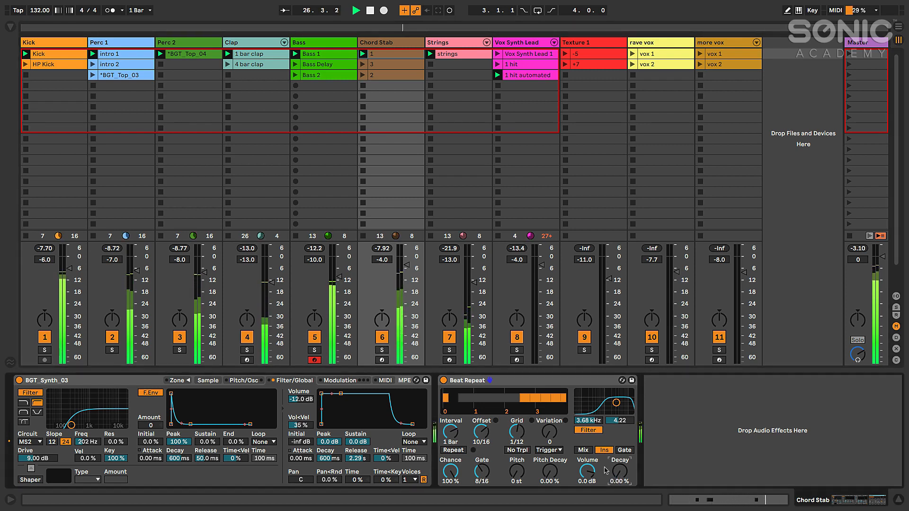
{"action": "left_click_drag", "start_coordinate": [587, 472], "coordinate": [587, 467]}
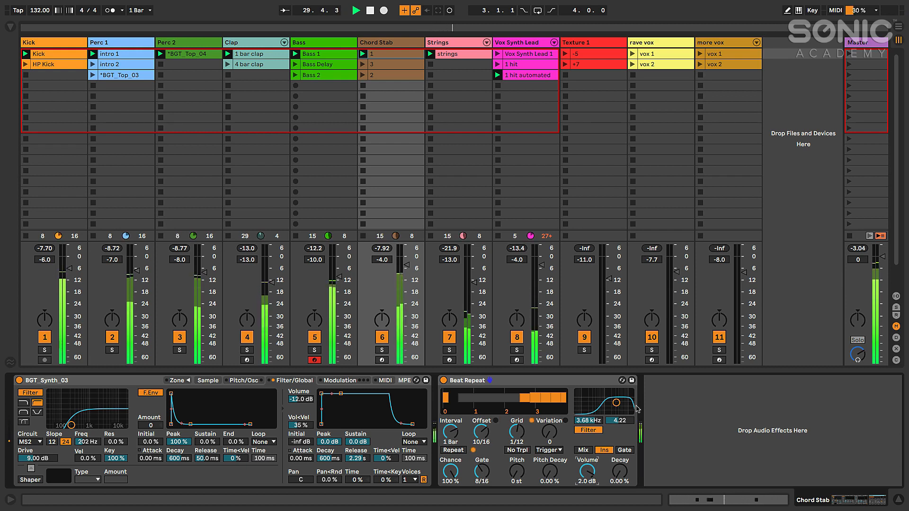
Lower Beat Repeat's filter frequency to 279 Hz with a width of 3.95 during playback
{"action": "left_click_drag", "start_coordinate": [621, 405], "coordinate": [616, 401]}
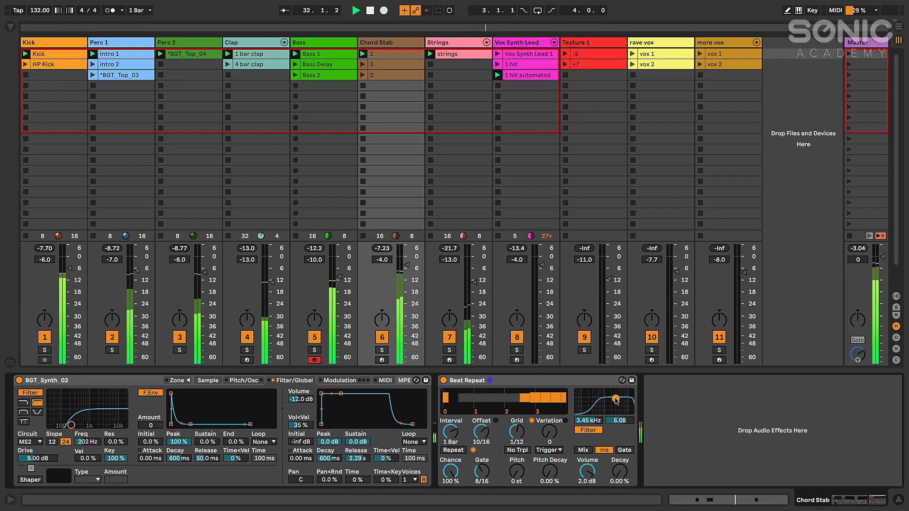
{"action": "left_click_drag", "start_coordinate": [616, 402], "coordinate": [598, 406]}
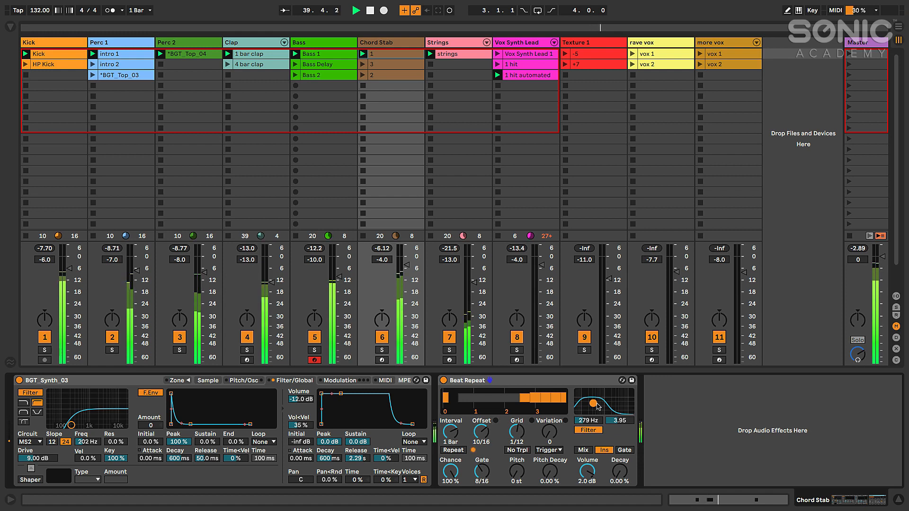
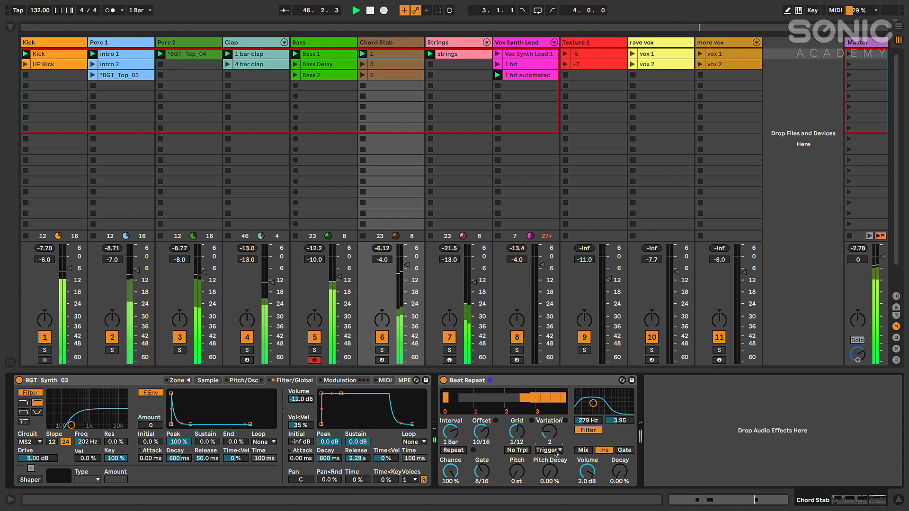
Set Beat Repeat's variation mode to Auto on the Chord Stab and reduce its gate to 6/16 during playback
{"action": "key", "text": "space"}
{"action": "left_click", "coordinate": [553, 450]}
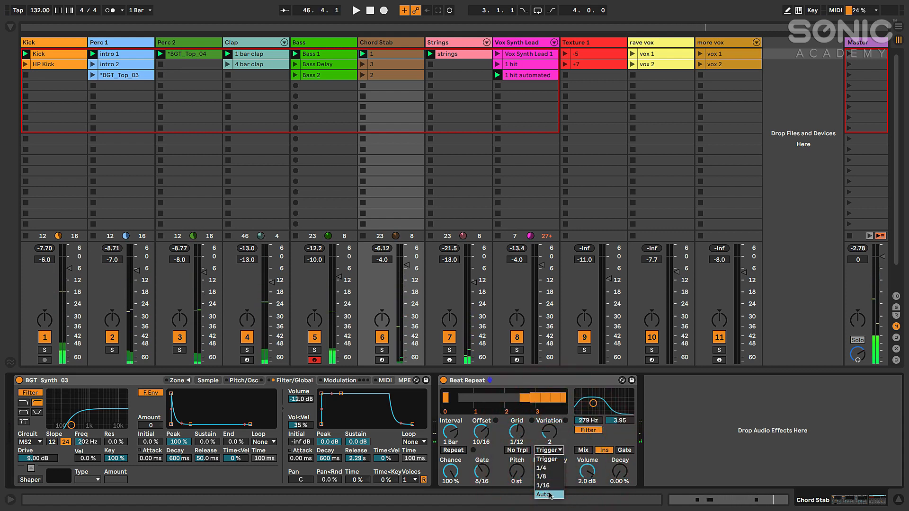
{"action": "left_click", "coordinate": [551, 495]}
{"action": "left_click_drag", "start_coordinate": [550, 437], "coordinate": [550, 426]}
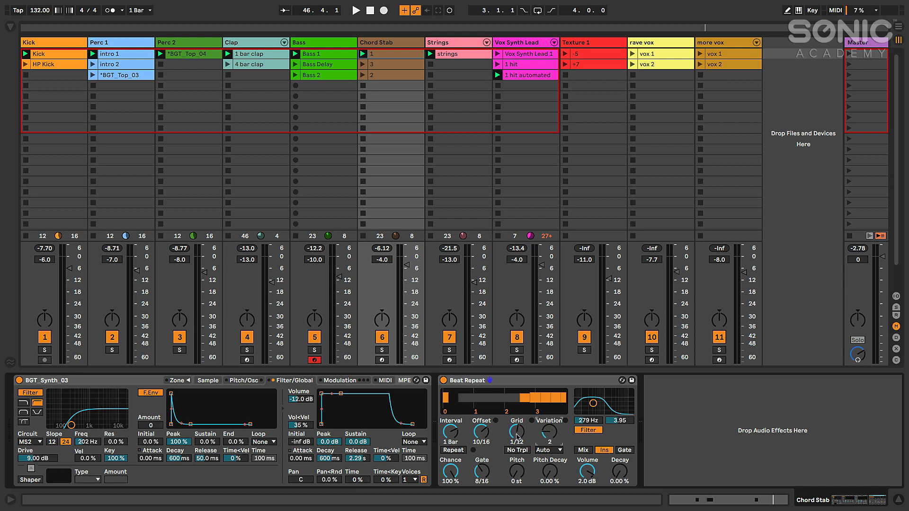
{"action": "key", "text": "space"}
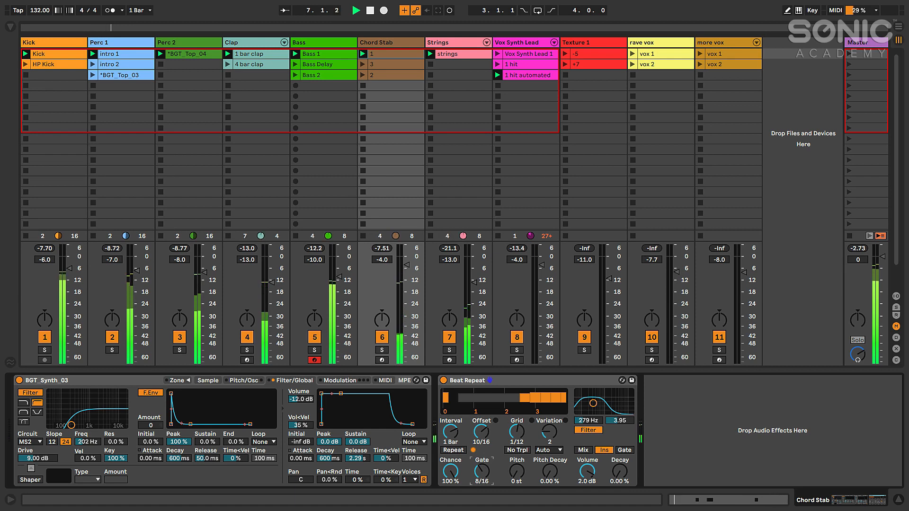
{"action": "left_click_drag", "start_coordinate": [486, 471], "coordinate": [486, 477]}
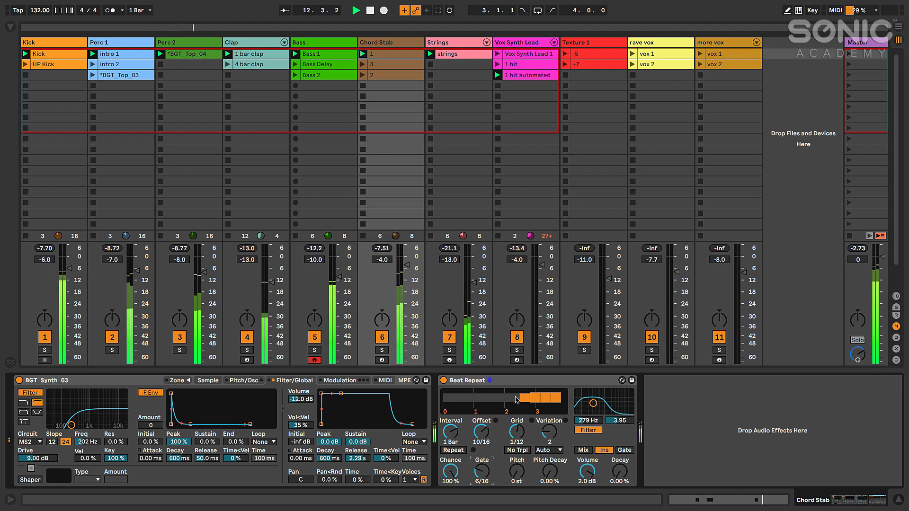
{"action": "left_click", "coordinate": [501, 386]}
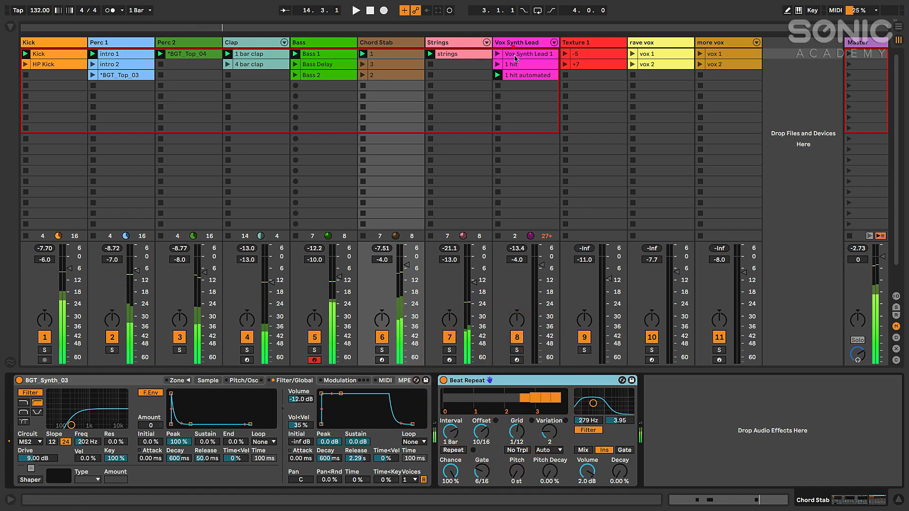
Launch the "1 hit" clip on Vox Synth Lead and show its MIDI notes
{"action": "left_click", "coordinate": [515, 64]}
{"action": "left_click", "coordinate": [498, 64]}
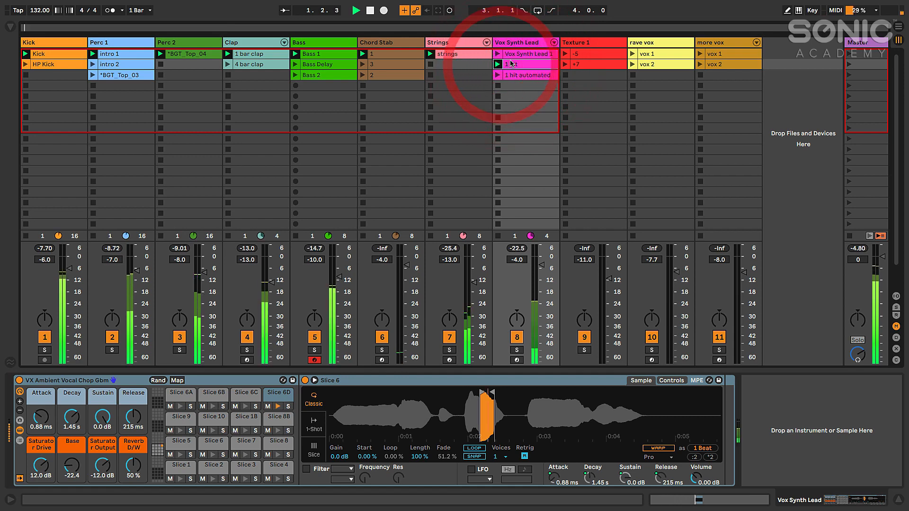
{"action": "left_click", "coordinate": [511, 64]}
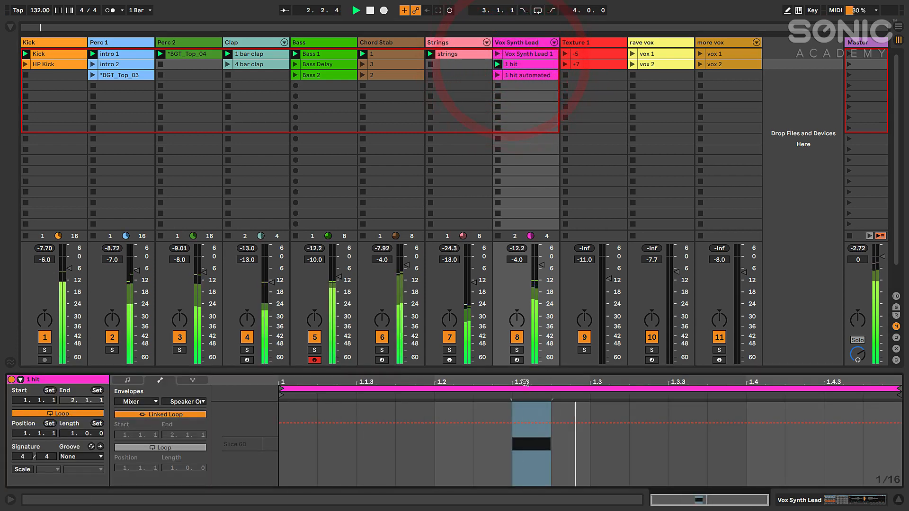
{"action": "left_click", "coordinate": [127, 382]}
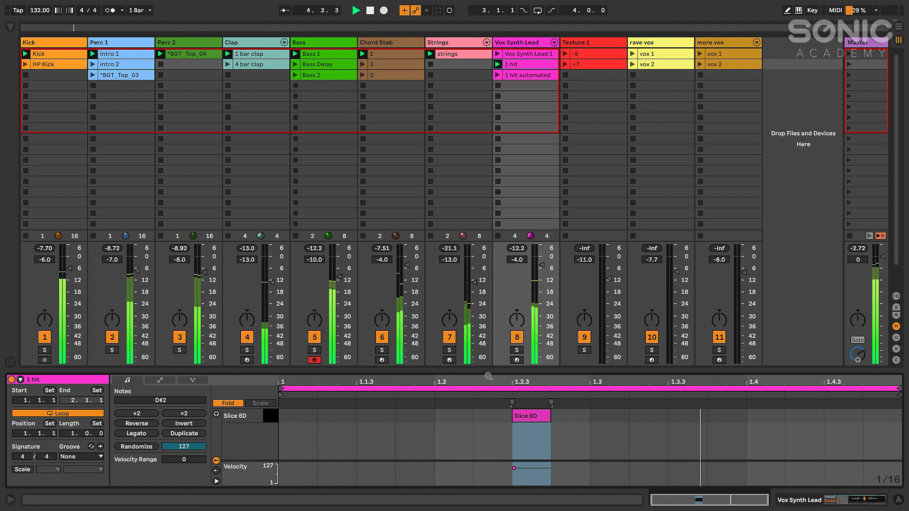
Extend the "1 hit" clip's loop length to 8 bars and play it back
{"action": "key", "text": "space"}
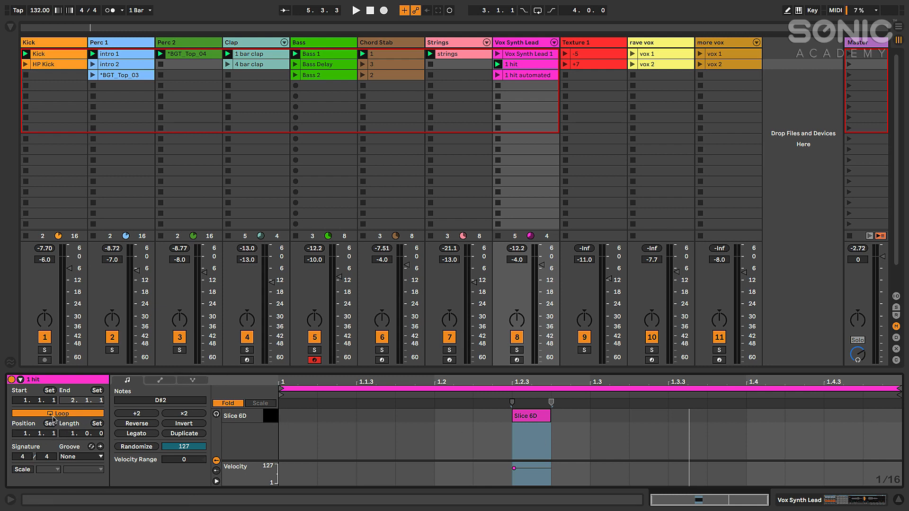
{"action": "left_click_drag", "start_coordinate": [74, 434], "coordinate": [74, 408]}
{"action": "key", "text": "space"}
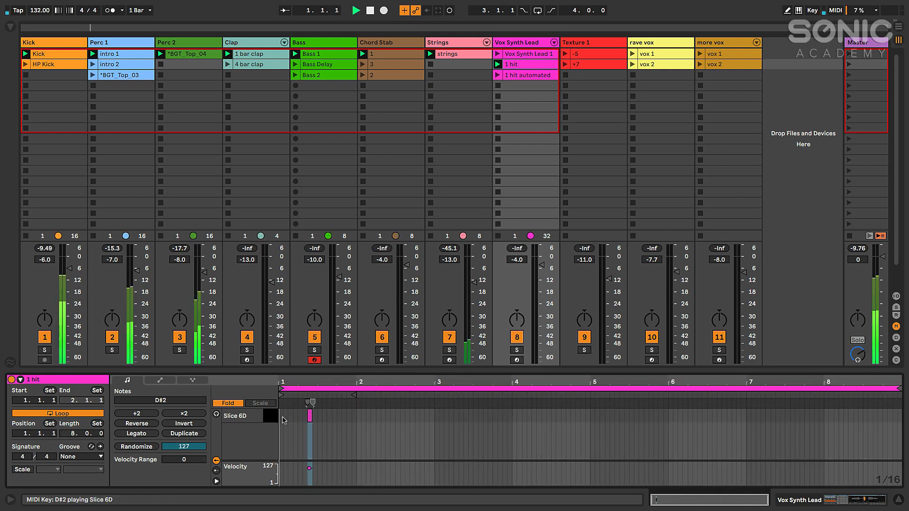
{"action": "left_click", "coordinate": [316, 419]}
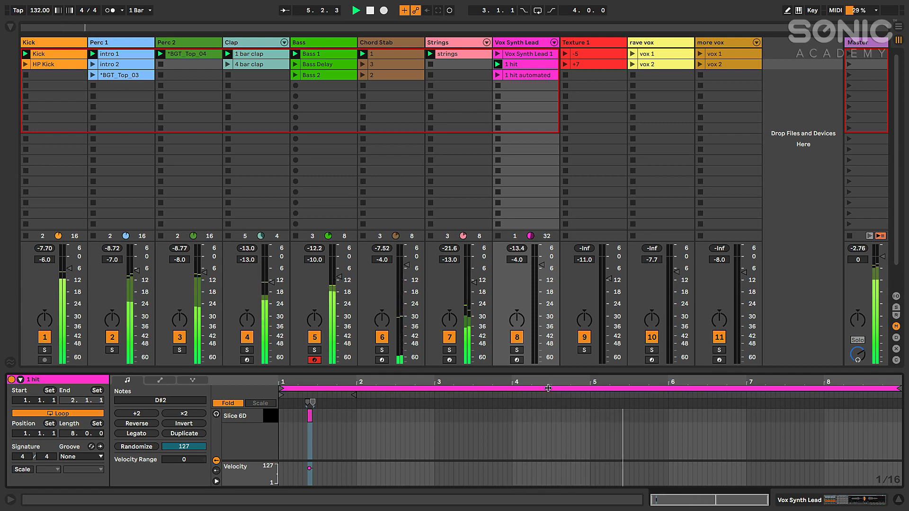
Stop playback and add Beat Repeat from the Delay & Loop audio effects after the instrument on Vox Synth Lead
{"action": "key", "text": "shift+Tab"}
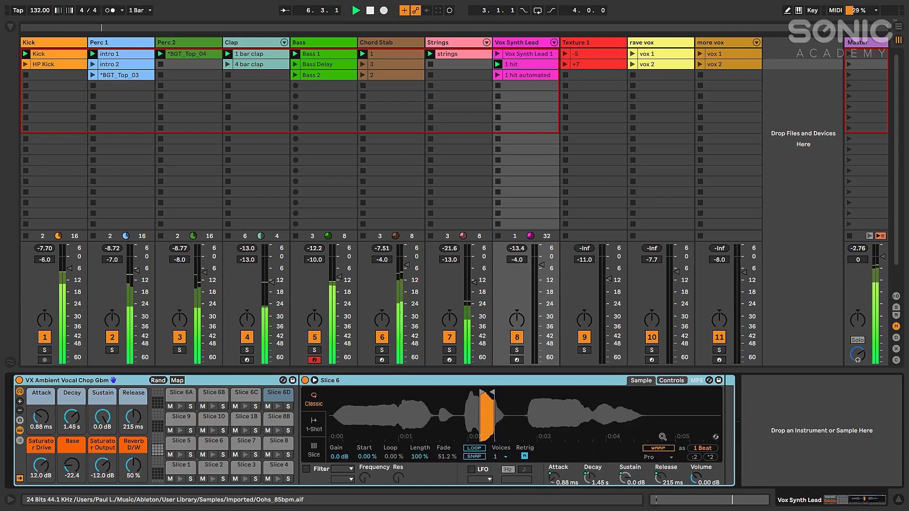
{"action": "key", "text": "space"}
{"action": "left_click", "coordinate": [524, 64]}
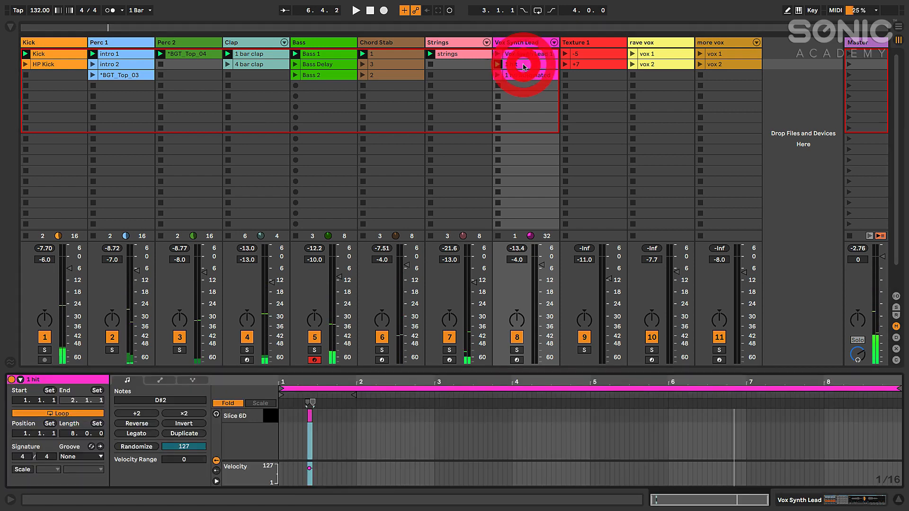
{"action": "key", "text": "shift+Tab"}
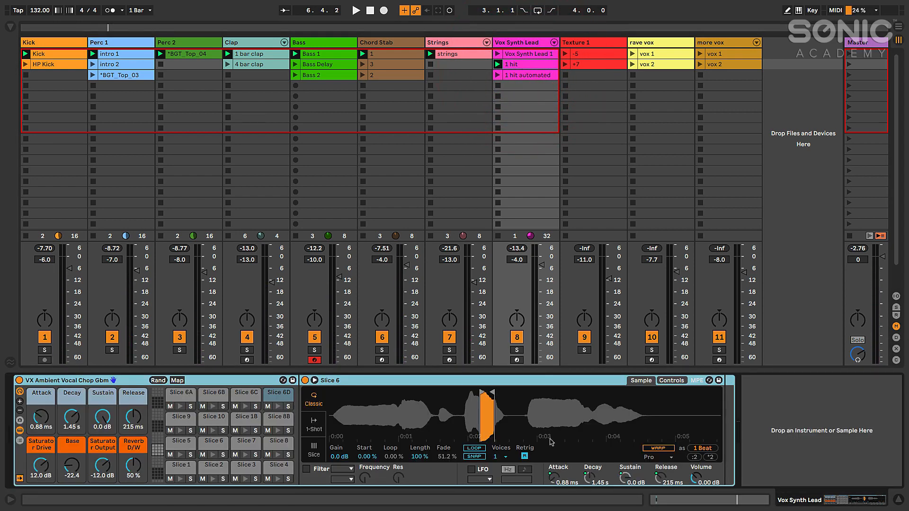
{"action": "left_click", "coordinate": [10, 27]}
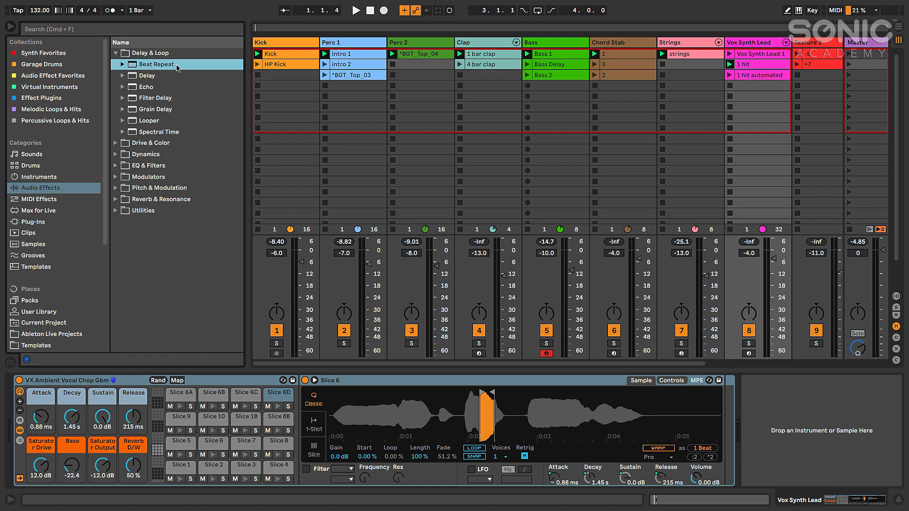
{"action": "left_click_drag", "start_coordinate": [667, 299], "coordinate": [744, 381]}
{"action": "left_click_drag", "start_coordinate": [744, 385], "coordinate": [732, 385]}
{"action": "left_click", "coordinate": [10, 30]}
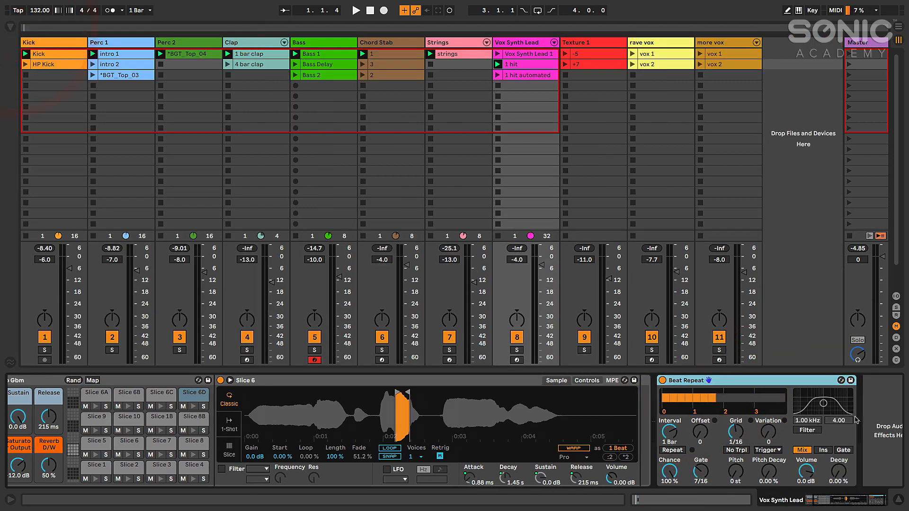
Check where the "1 hit" clip's note starts and set Beat Repeat's offset to 6/16 to match
{"action": "double_click", "coordinate": [520, 64]}
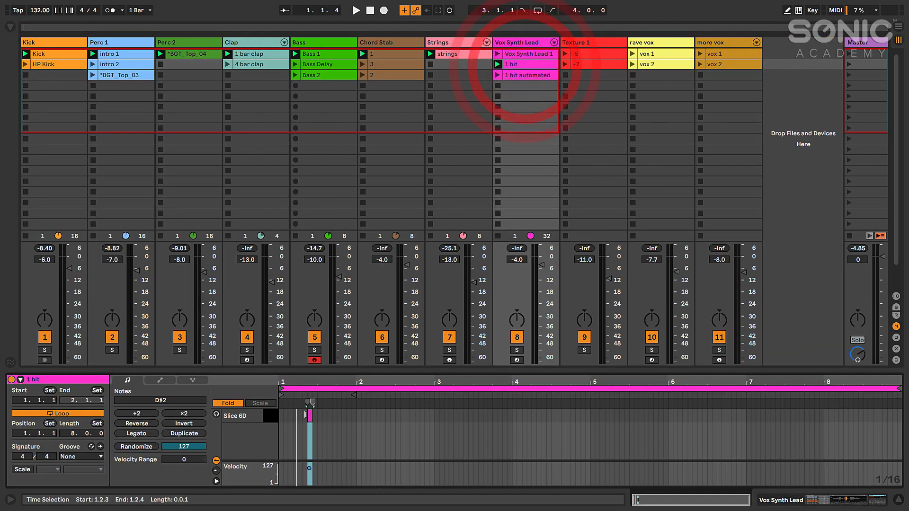
{"action": "left_click_drag", "start_coordinate": [304, 381], "coordinate": [417, 417]}
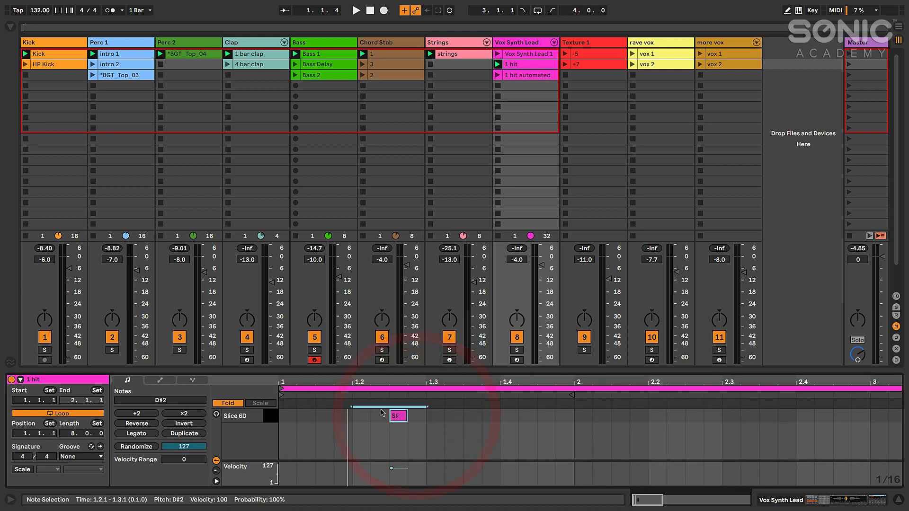
{"action": "left_click", "coordinate": [391, 415]}
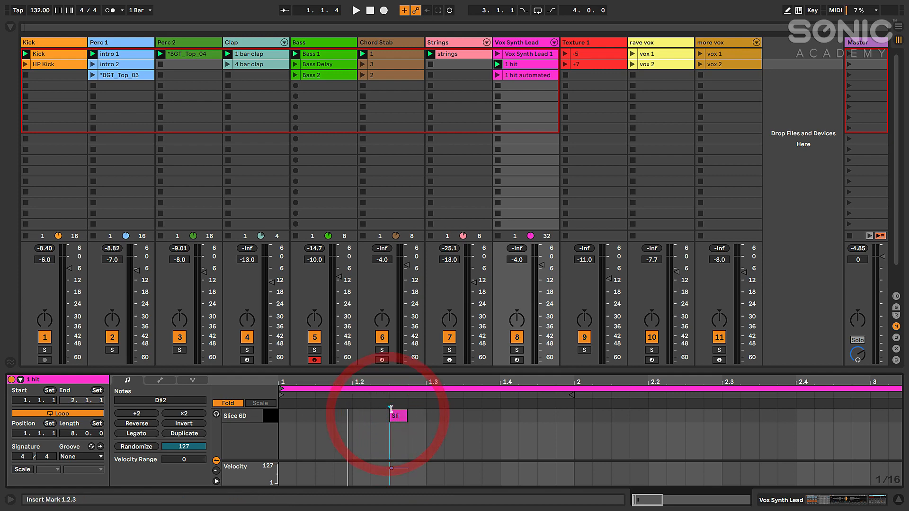
{"action": "key", "text": "shift+Tab"}
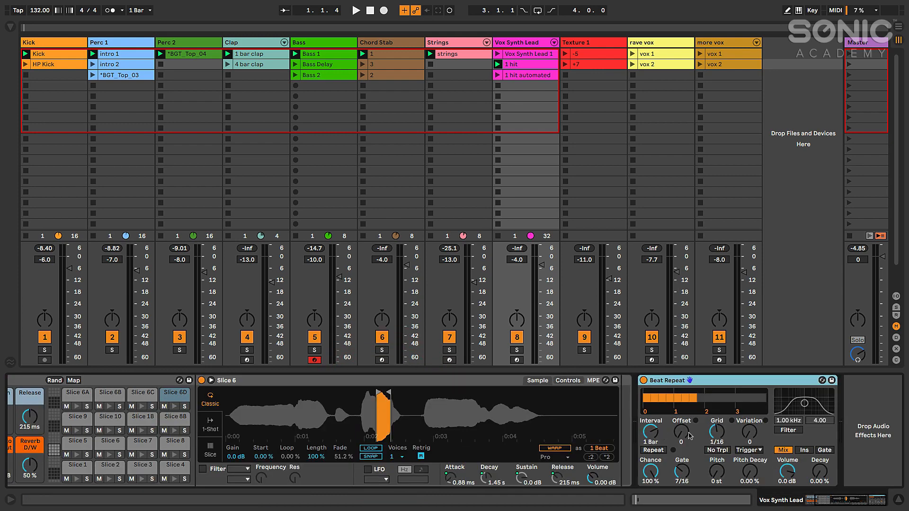
{"action": "left_click_drag", "start_coordinate": [689, 435], "coordinate": [690, 417]}
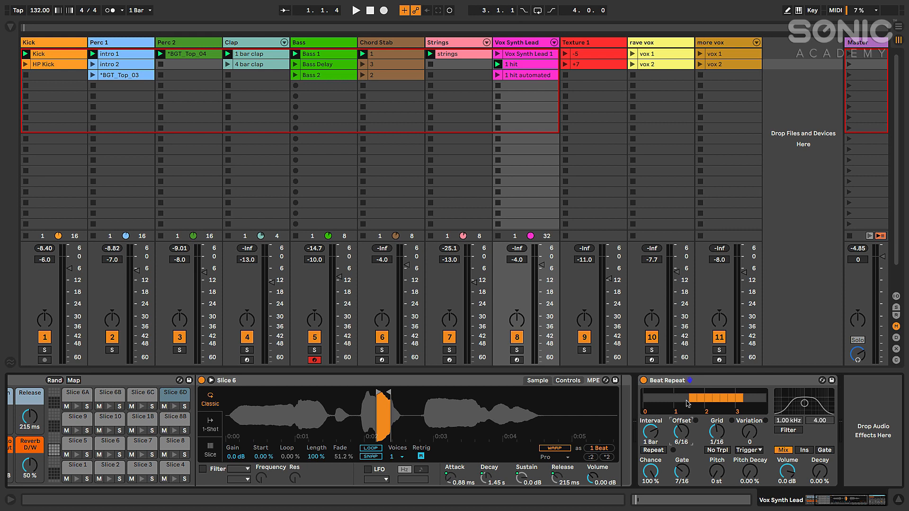
Play the set with Vox Synth Lead soloed to audition its repeats, and stop playback
{"action": "key", "text": "space"}
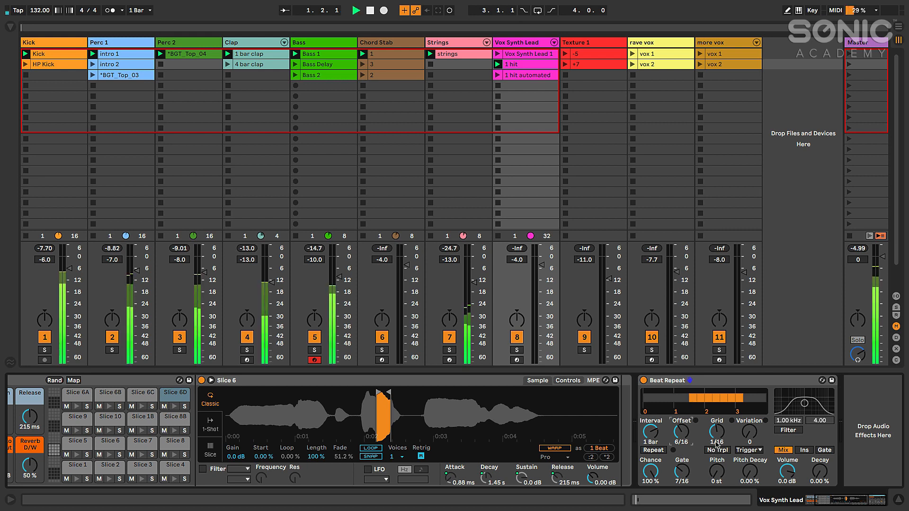
{"action": "left_click", "coordinate": [517, 351]}
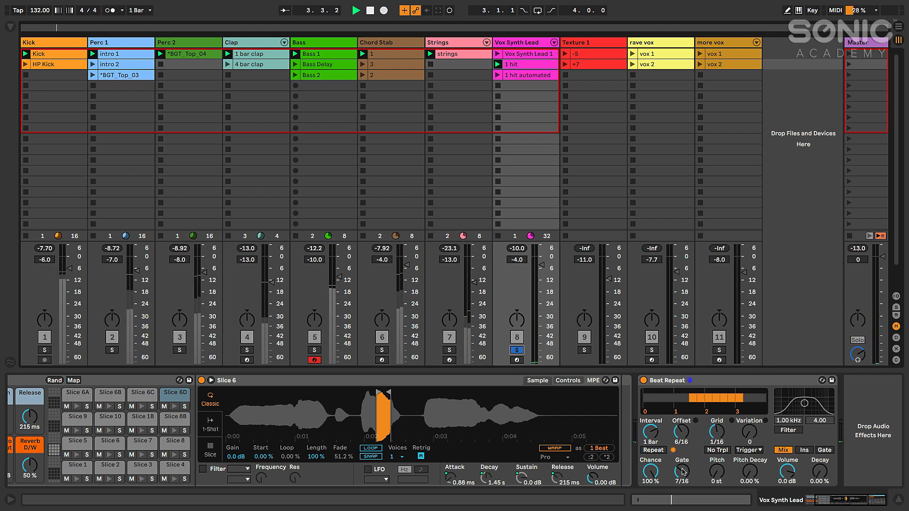
{"action": "key", "text": "space"}
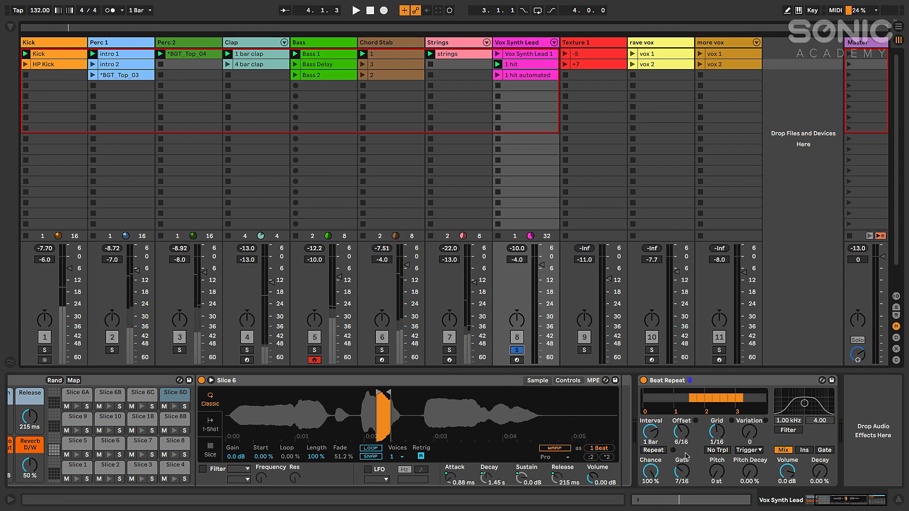
Set Beat Repeat's chance to 0 % and try switching Repeat on and off manually
{"action": "left_click", "coordinate": [649, 470]}
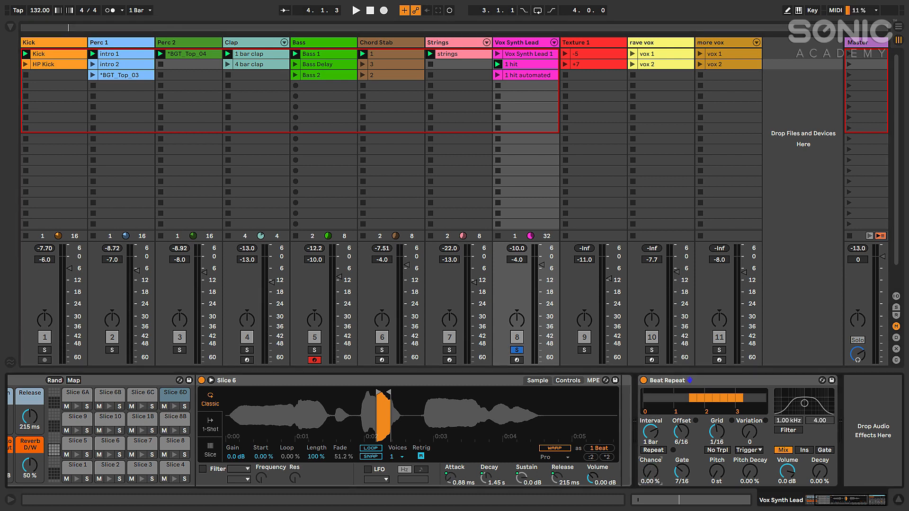
{"action": "left_click", "coordinate": [654, 451]}
{"action": "left_click", "coordinate": [654, 451]}
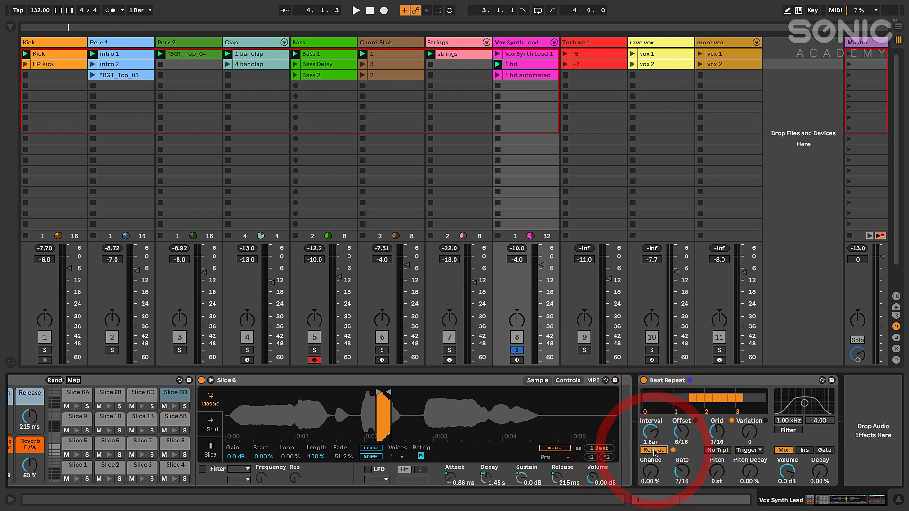
{"action": "left_click", "coordinate": [654, 450]}
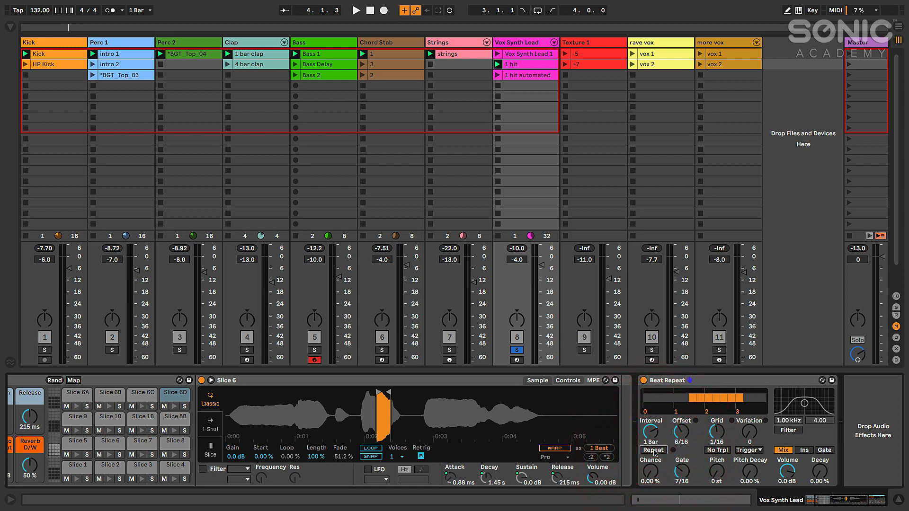
{"action": "left_click", "coordinate": [654, 451]}
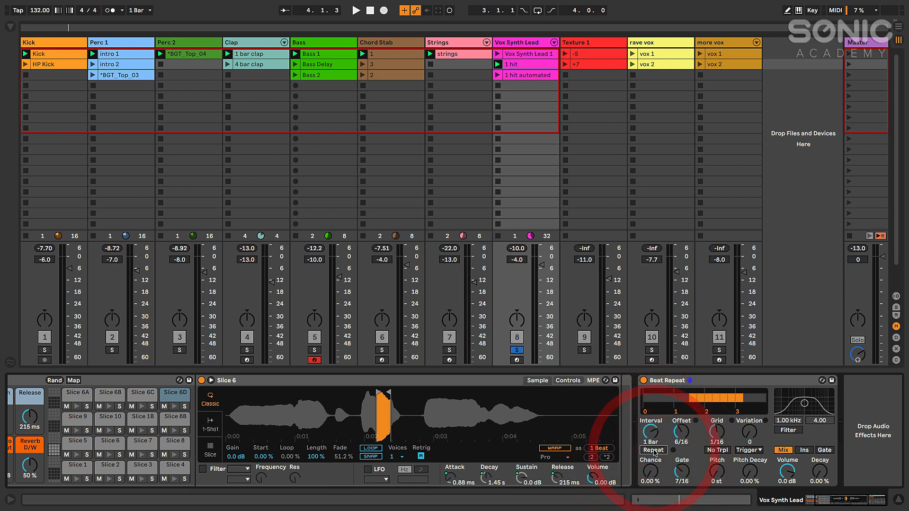
Unsolo Vox Synth Lead and engage Beat Repeat's manual Repeat during playback
{"action": "left_click", "coordinate": [516, 349]}
{"action": "key", "text": "space"}
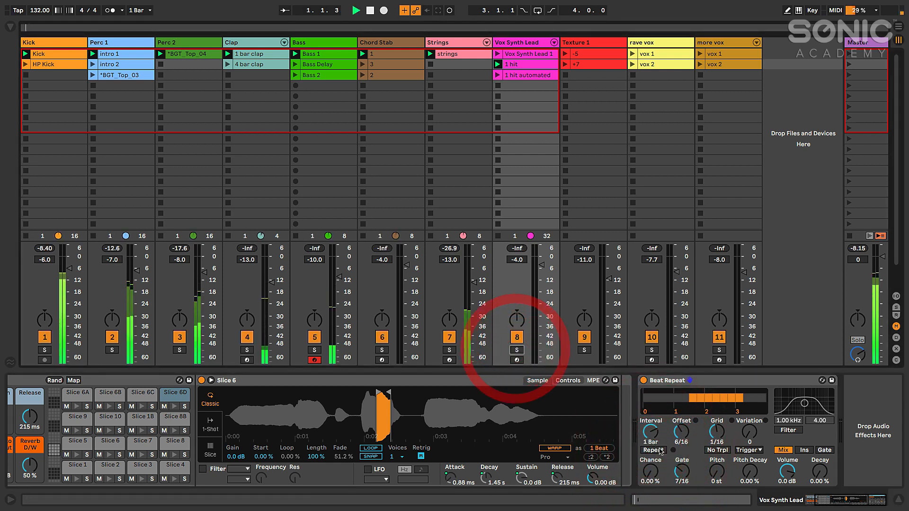
{"action": "left_click", "coordinate": [657, 452]}
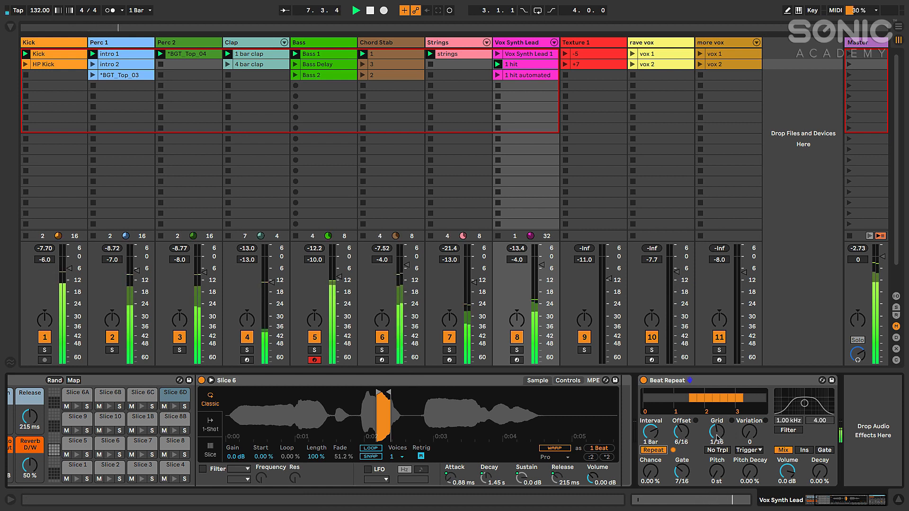
Try Beat Repeat's filter at 3.68 kHz with width 6.34, leave it disabled at 1.05 kHz and 6.08, and stop playback
{"action": "left_click", "coordinate": [790, 431]}
{"action": "mouse_move", "coordinate": [804, 403]}
{"action": "left_mouse_down"}
{"action": "mouse_move", "coordinate": [814, 400]}
{"action": "mouse_move", "coordinate": [793, 401]}
{"action": "mouse_move", "coordinate": [817, 398]}
{"action": "left_mouse_up"}
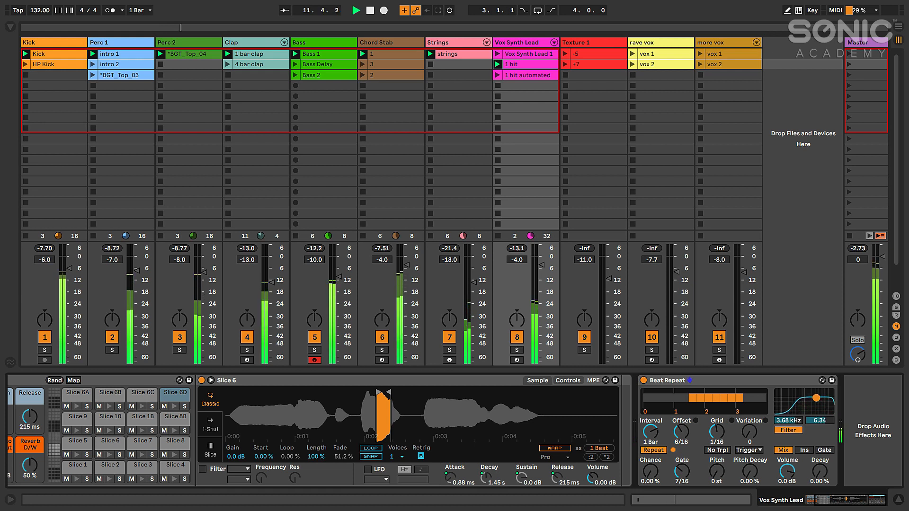
{"action": "left_click", "coordinate": [791, 429]}
{"action": "key", "text": "space"}
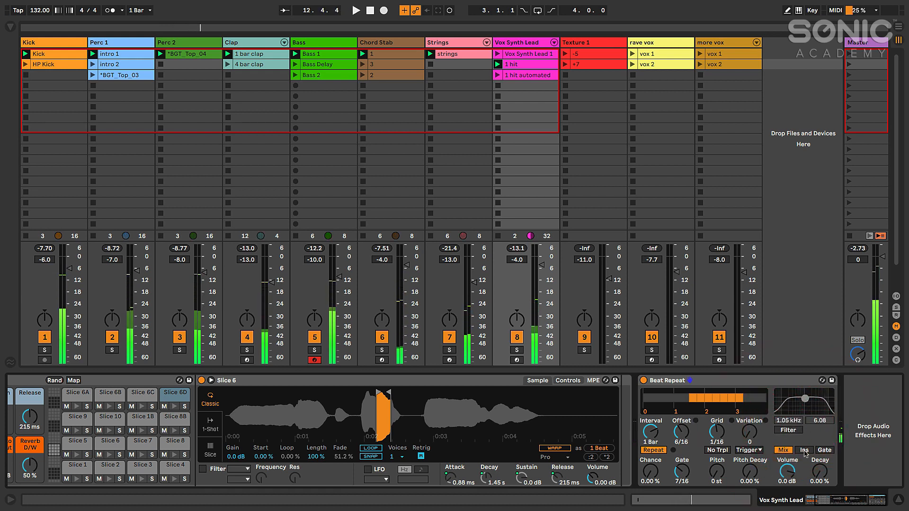
Switch Beat Repeat to Insert mode and turn off manual Repeat during playback
{"action": "left_click", "coordinate": [804, 450]}
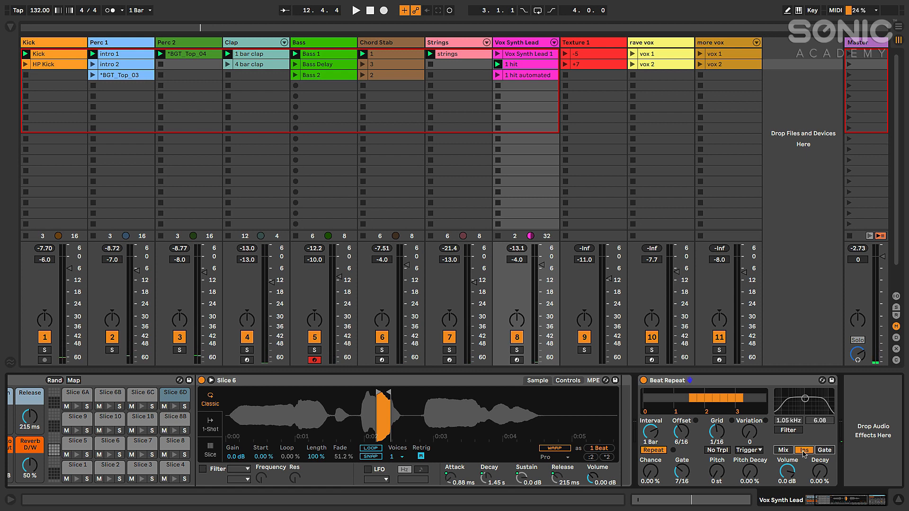
{"action": "key", "text": "space"}
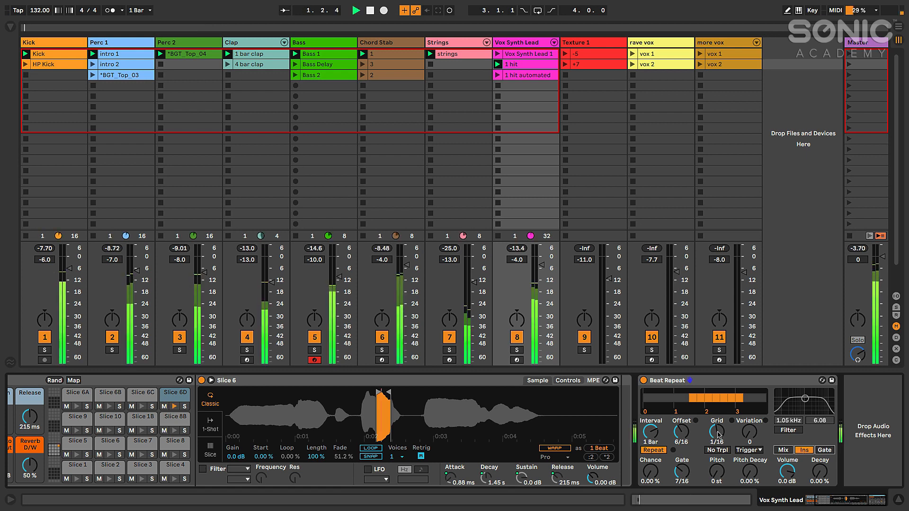
{"action": "left_click", "coordinate": [655, 450]}
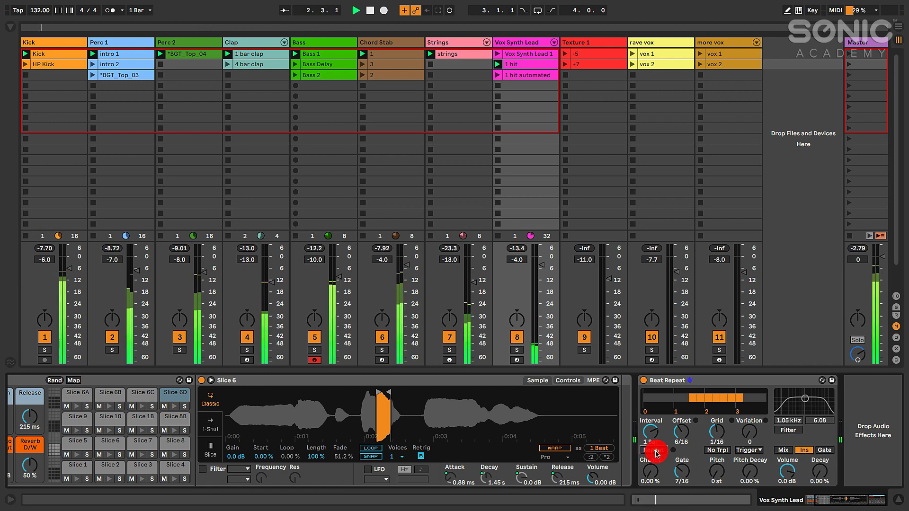
Trigger Beat Repeat's manual Repeat during playback, switch it off, restart the song and engage Repeat again
{"action": "left_click", "coordinate": [657, 453]}
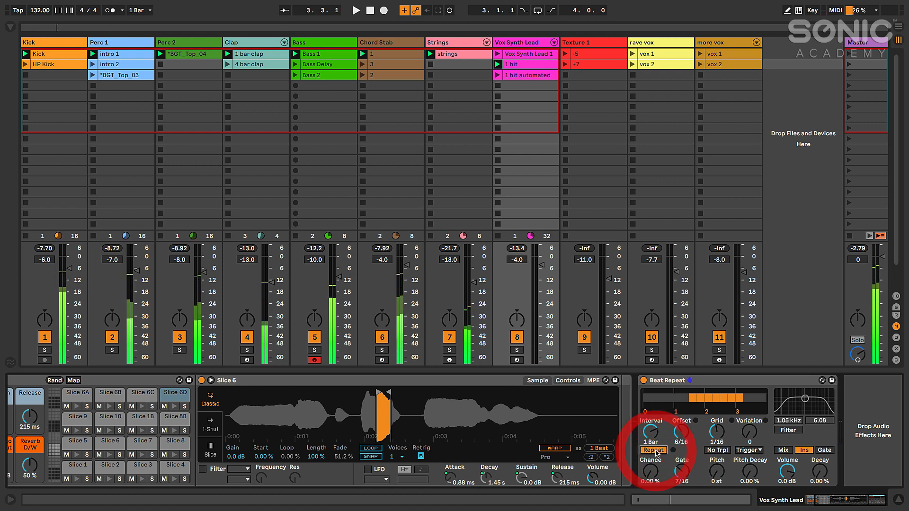
{"action": "left_click", "coordinate": [657, 453]}
{"action": "key", "text": "space"}
{"action": "key", "text": "space"}
{"action": "left_click", "coordinate": [657, 453]}
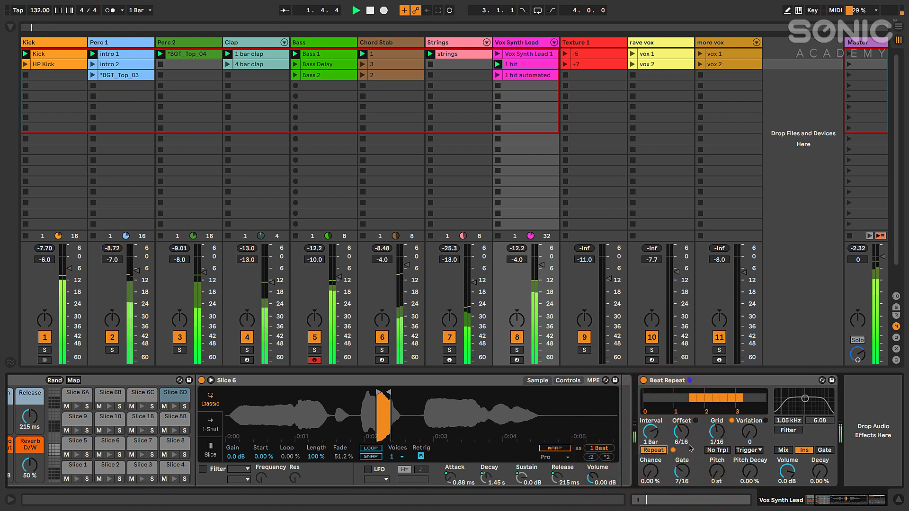
Enable Beat Repeat's filter, sweep its frequency and width, reset them to 1.00 kHz and 4.00, and stop playback
{"action": "left_click", "coordinate": [800, 429]}
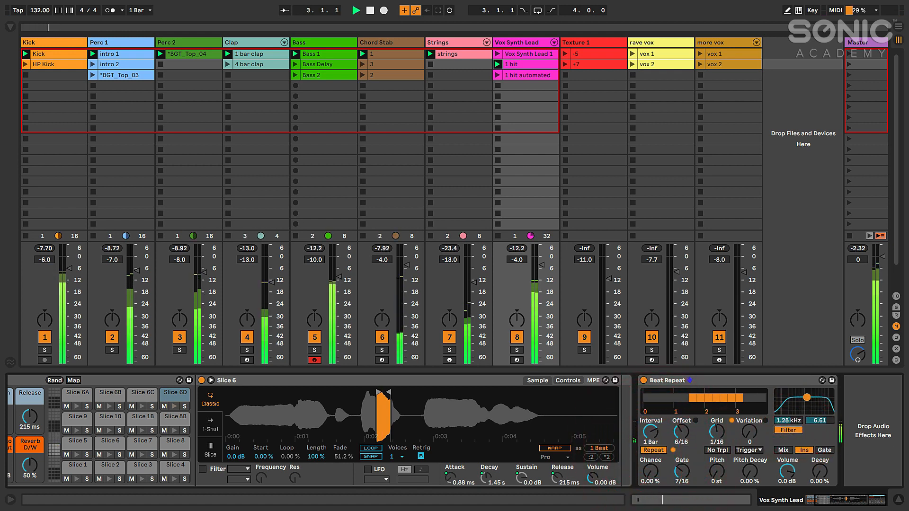
{"action": "mouse_move", "coordinate": [816, 395]}
{"action": "left_mouse_down"}
{"action": "mouse_move", "coordinate": [787, 406]}
{"action": "mouse_move", "coordinate": [823, 398]}
{"action": "mouse_move", "coordinate": [803, 405]}
{"action": "left_mouse_up"}
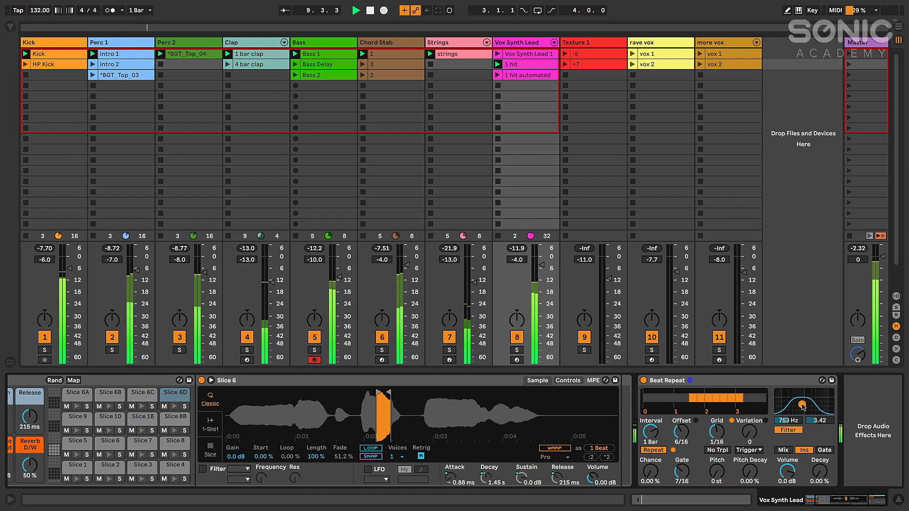
{"action": "double_click", "coordinate": [793, 420]}
{"action": "double_click", "coordinate": [816, 421]}
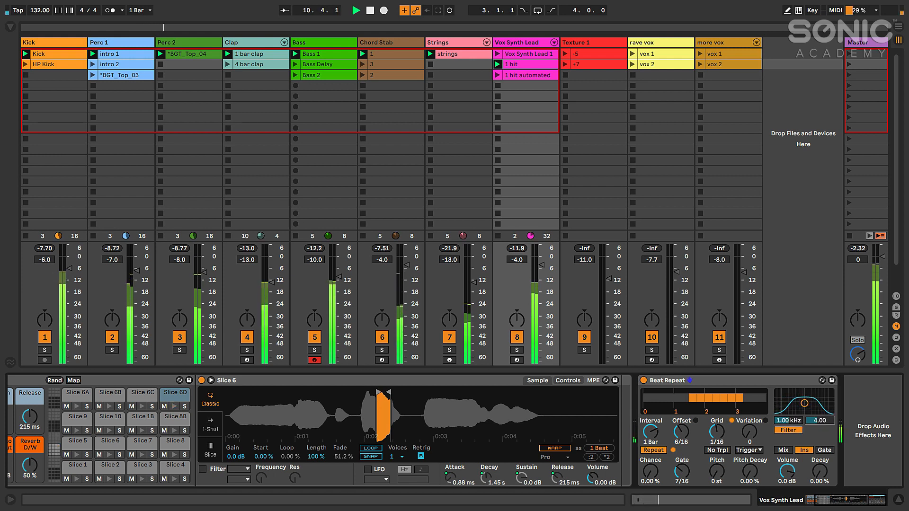
{"action": "key", "text": "space"}
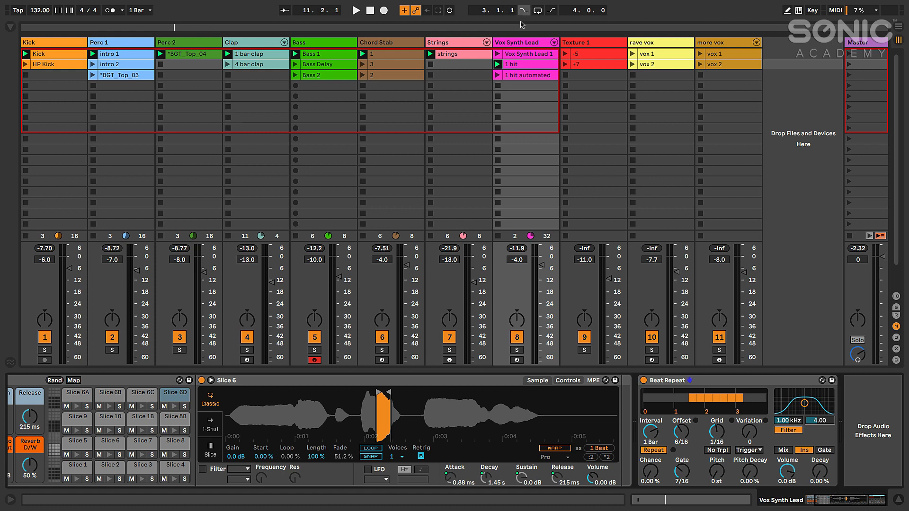
Turn manual Repeat off, retrigger it from restarted playback, and disable Beat Repeat's filter
{"action": "left_click", "coordinate": [652, 450]}
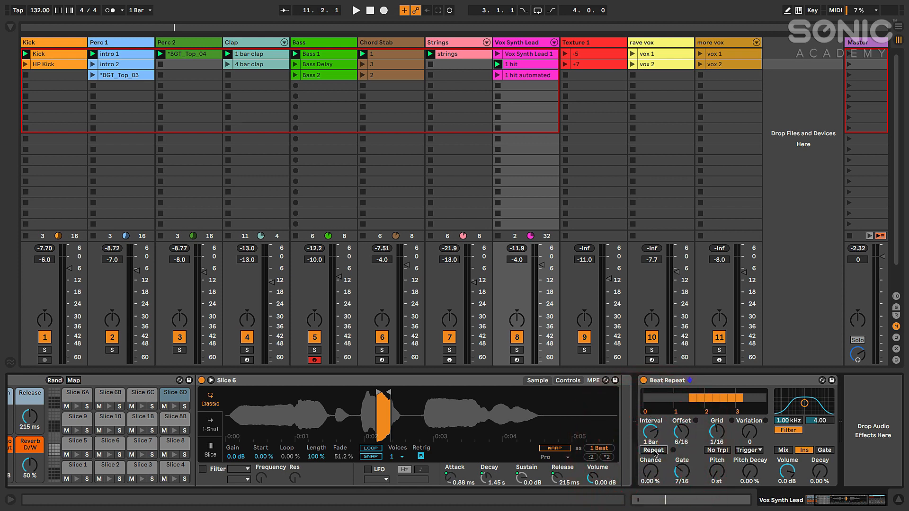
{"action": "left_click", "coordinate": [652, 450]}
{"action": "key", "text": "space"}
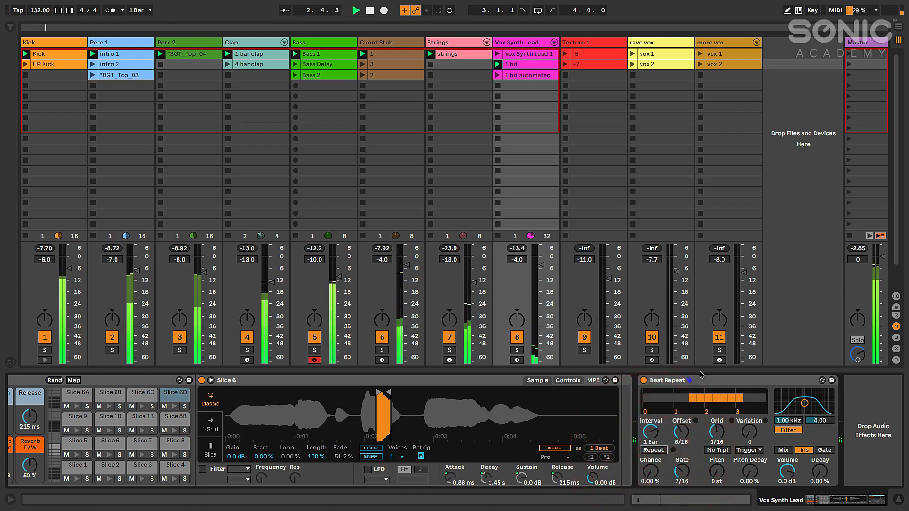
{"action": "left_click", "coordinate": [653, 451]}
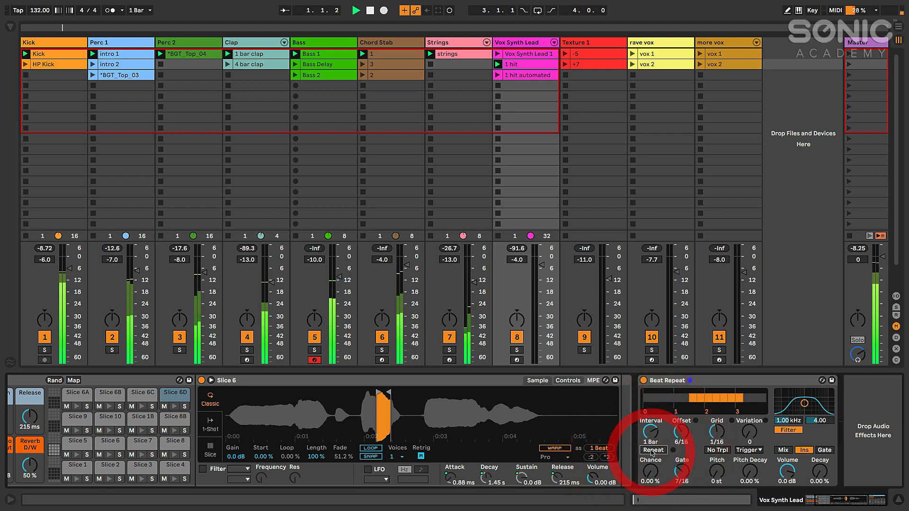
{"action": "left_click", "coordinate": [652, 451]}
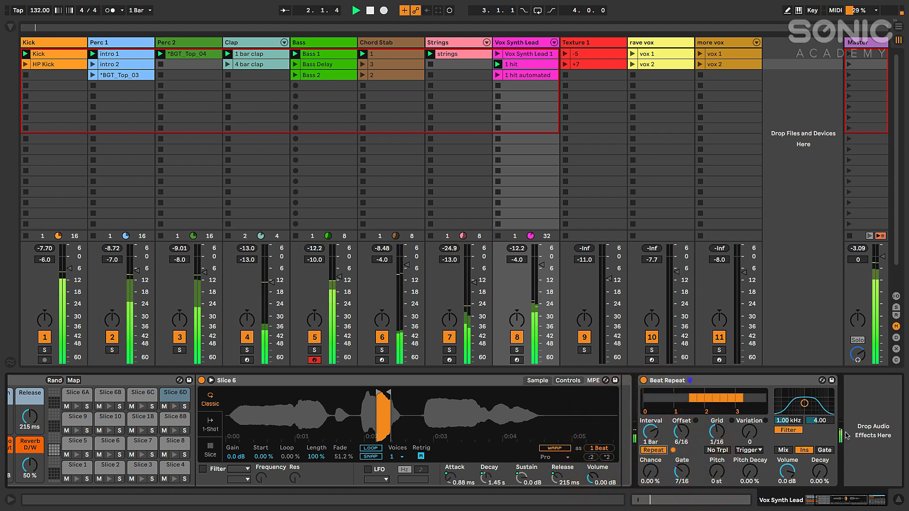
{"action": "left_click", "coordinate": [798, 431]}
{"action": "left_click", "coordinate": [798, 431]}
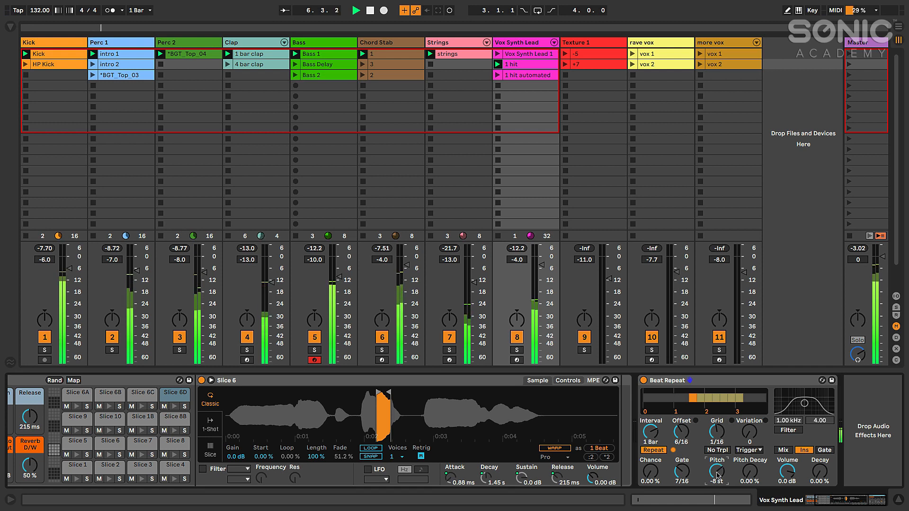
Try Beat Repeat pitches of -7 and -6 st on a retriggered repeat, return to 0 st and set pitch decay to 79.4 %
{"action": "key", "text": "space"}
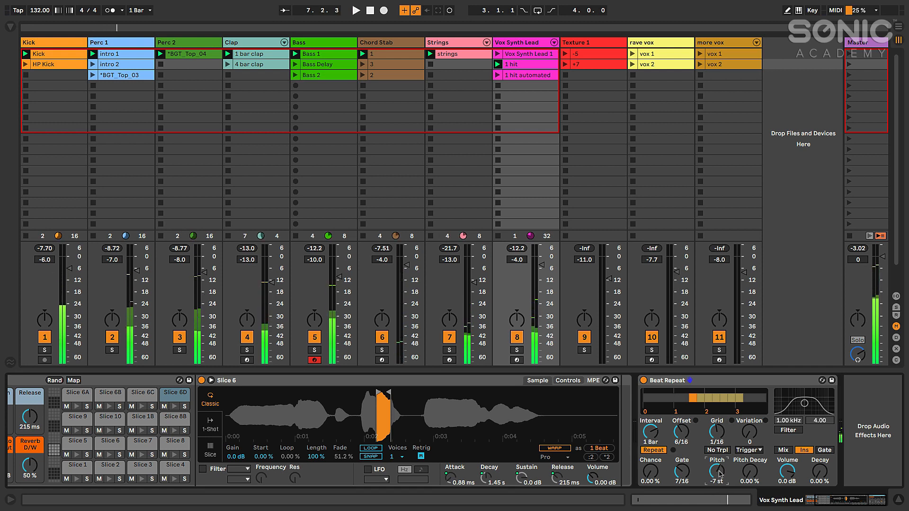
{"action": "key", "text": "space"}
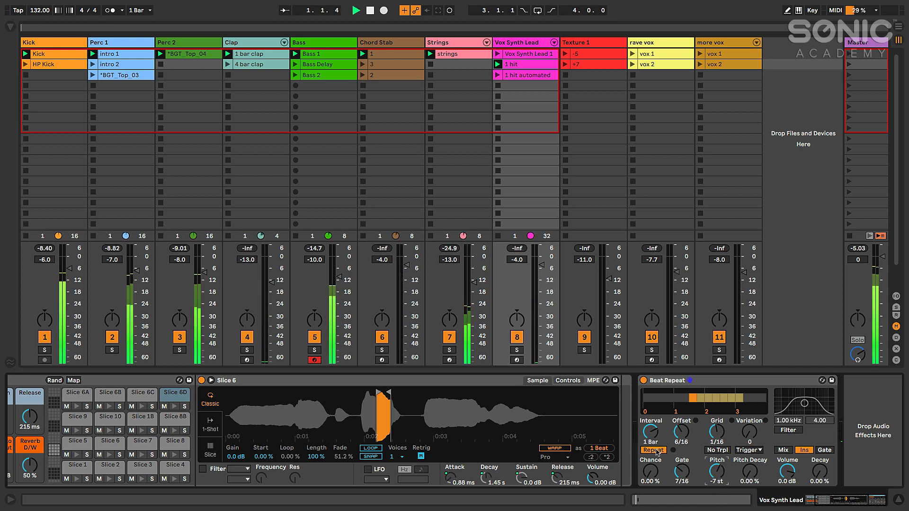
{"action": "left_click", "coordinate": [655, 450]}
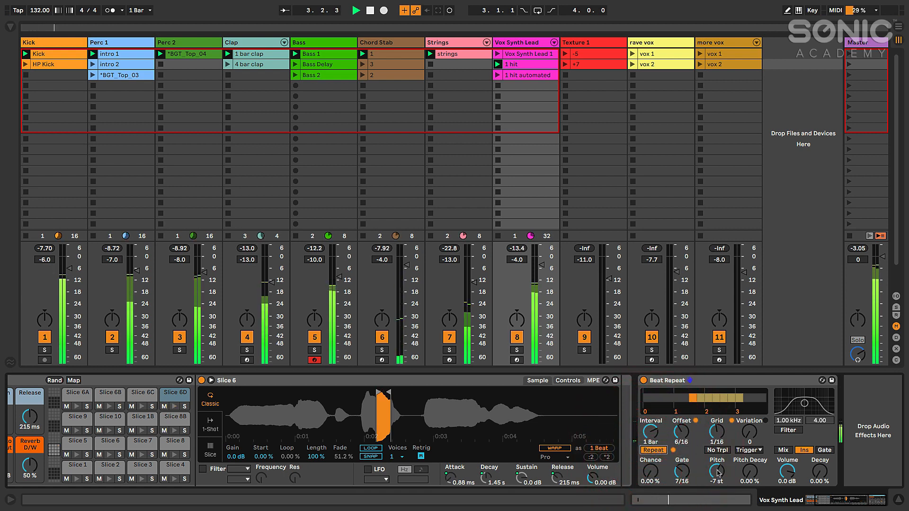
{"action": "left_click_drag", "start_coordinate": [718, 473], "coordinate": [718, 467]}
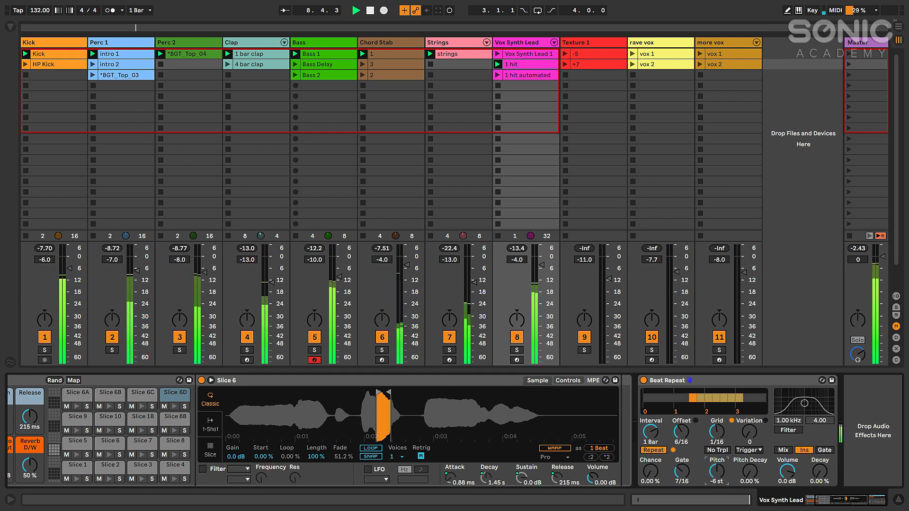
{"action": "mouse_move", "coordinate": [714, 473]}
{"action": "left_mouse_down"}
{"action": "mouse_move", "coordinate": [714, 480]}
{"action": "mouse_move", "coordinate": [716, 452]}
{"action": "mouse_move", "coordinate": [715, 463]}
{"action": "left_mouse_up"}
{"action": "key", "text": "space"}
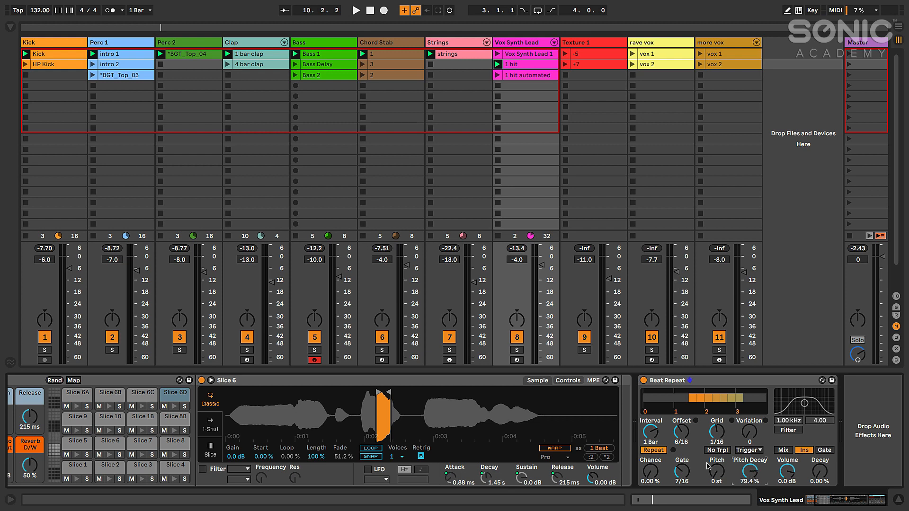
Retrigger manual Repeat from the start, set pitch decay to 80.2 % and volume to 6.0 dB, and restart playback
{"action": "left_click", "coordinate": [654, 450]}
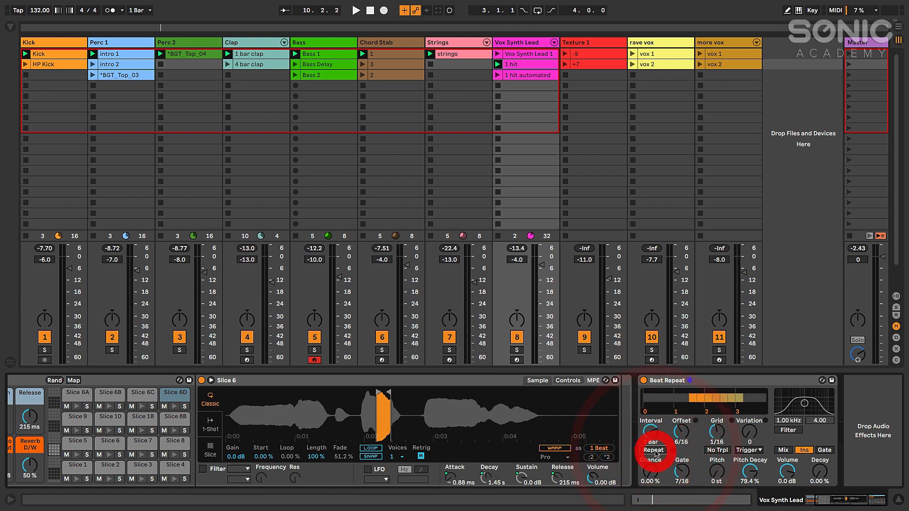
{"action": "key", "text": "space"}
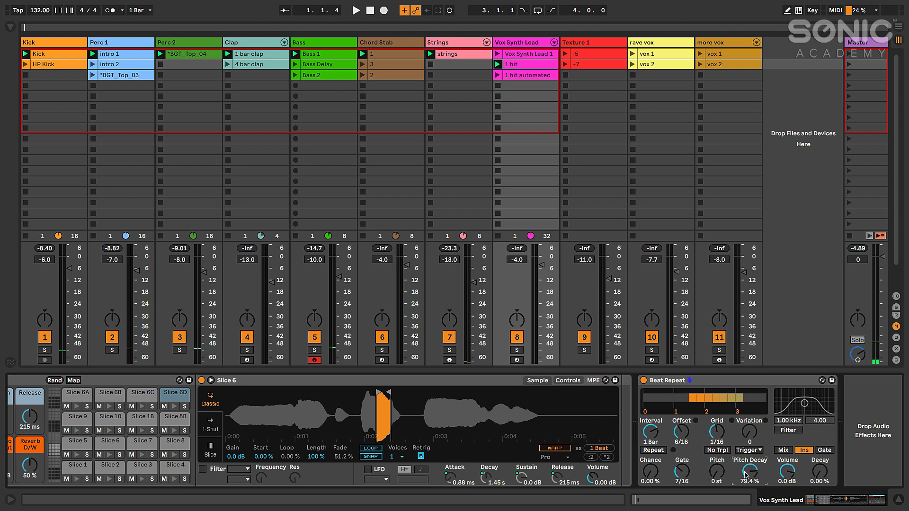
{"action": "left_click", "coordinate": [653, 451]}
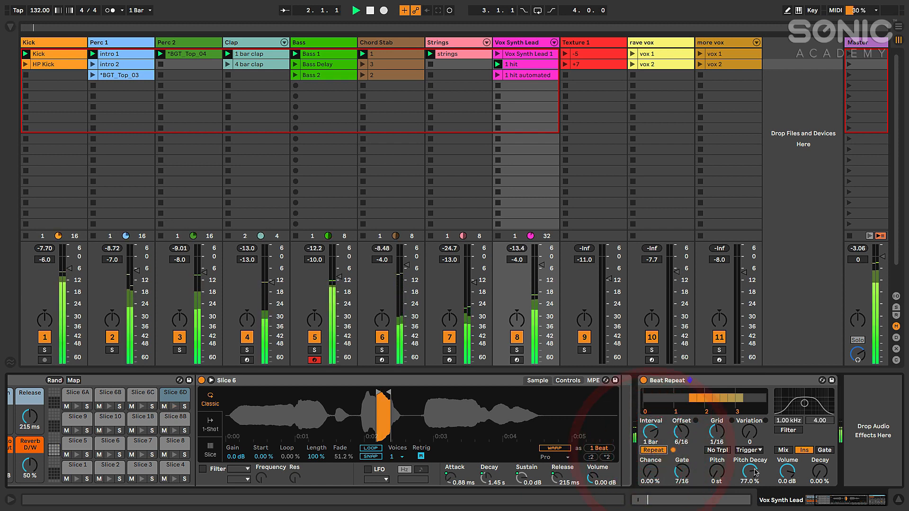
{"action": "left_click_drag", "start_coordinate": [756, 473], "coordinate": [787, 464]}
{"action": "key", "text": "space"}
{"action": "key", "text": "space"}
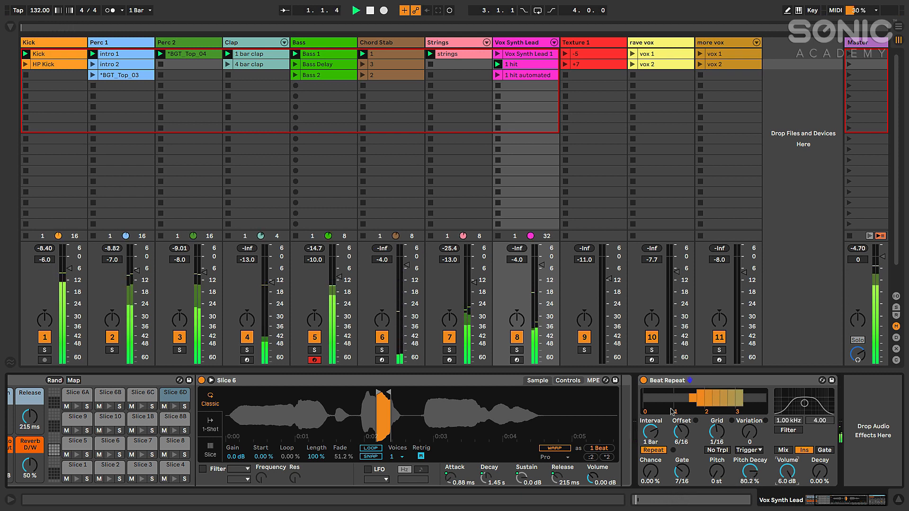
Solo Vox Synth Lead and retrigger Beat Repeat's manual Repeat from restarted playback
{"action": "left_click", "coordinate": [517, 350]}
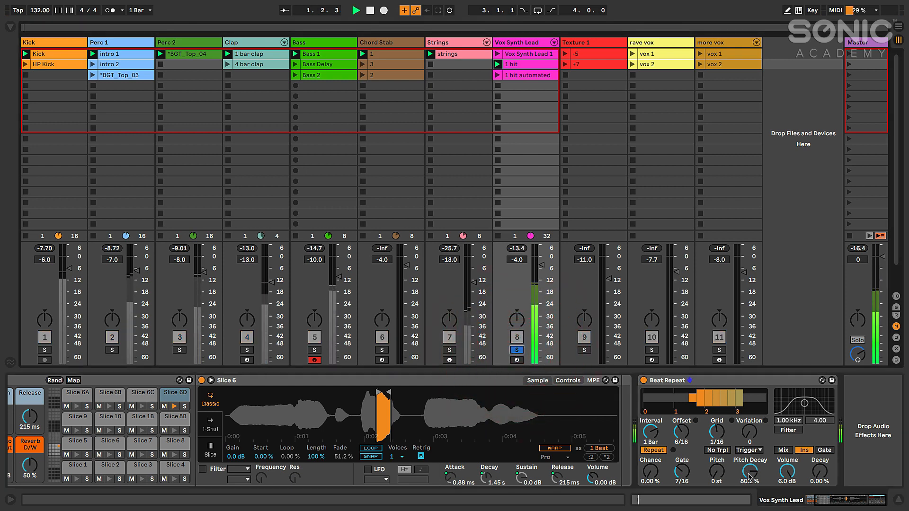
{"action": "key", "text": "space"}
{"action": "left_click", "coordinate": [654, 450]}
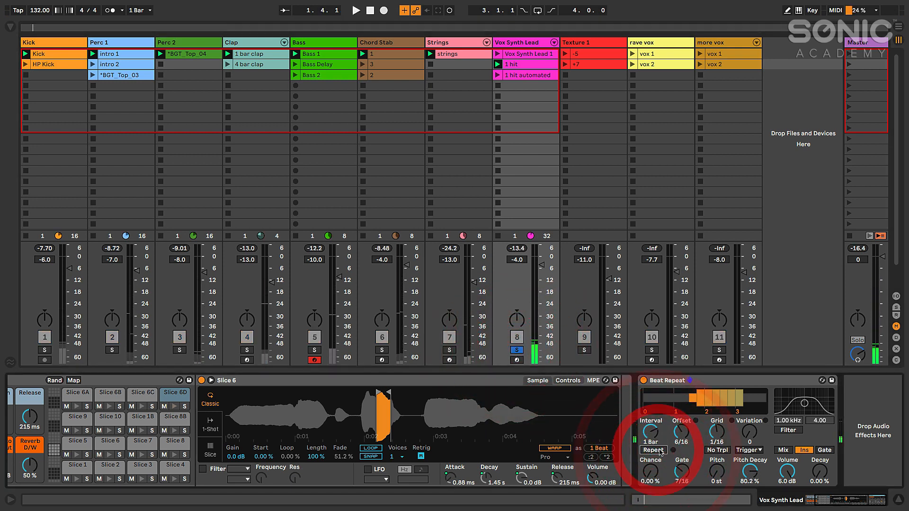
{"action": "key", "text": "space"}
{"action": "left_click", "coordinate": [657, 451]}
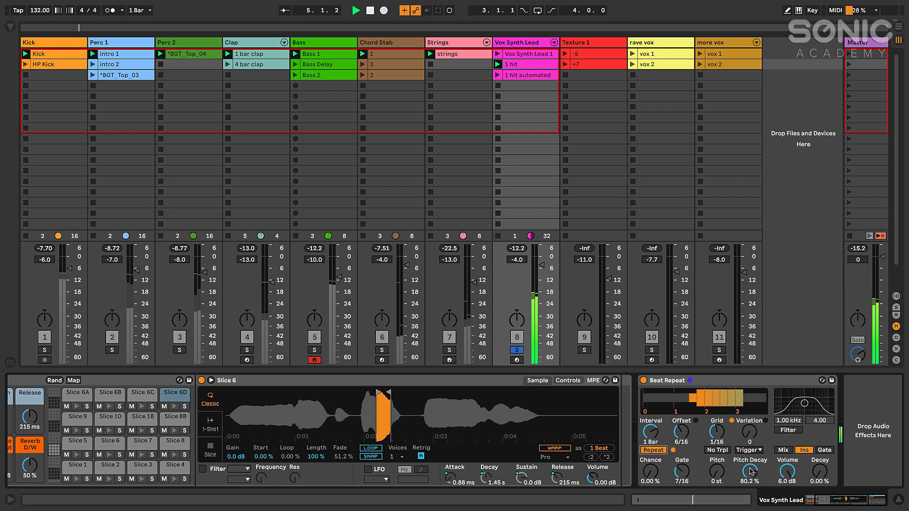
Stop playback, lower Beat Repeat's pitch decay to 24.6 % and turn off manual Repeat
{"action": "key", "text": "space"}
{"action": "left_click_drag", "start_coordinate": [751, 472], "coordinate": [751, 488]}
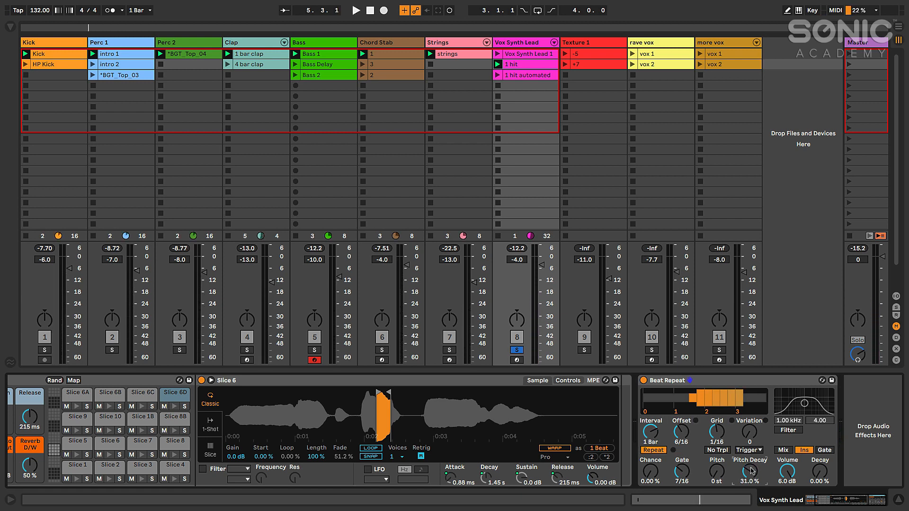
{"action": "left_click", "coordinate": [650, 452]}
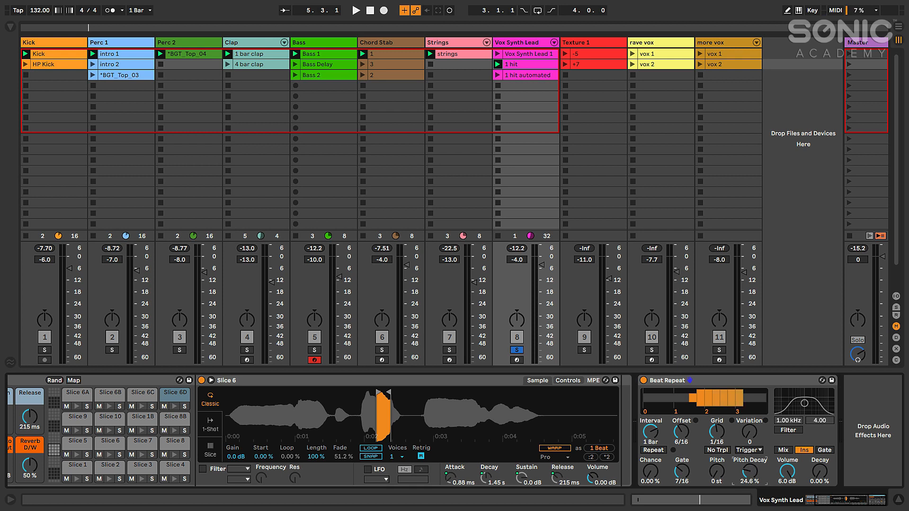
Show the Beat Repeat Repeat envelope in the "1 hit" clip and automate it on from 1.2.3 to the clip's end
{"action": "left_click", "coordinate": [533, 67]}
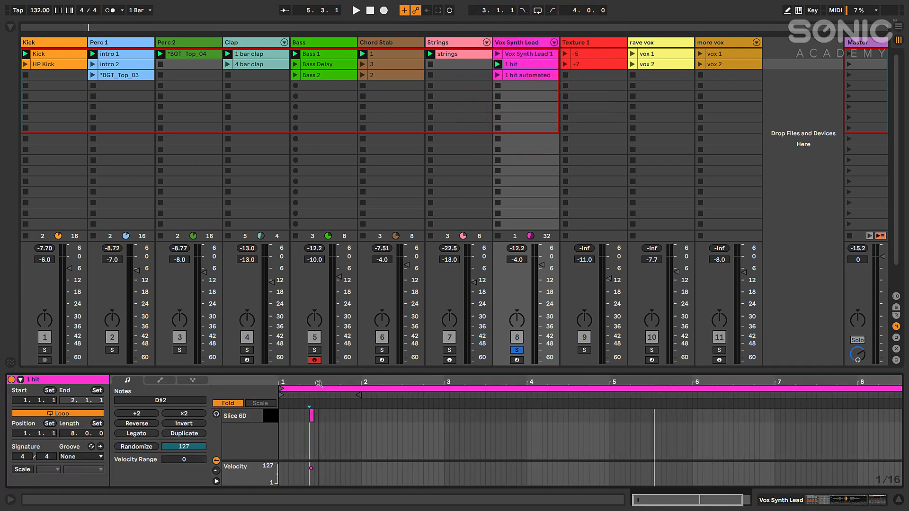
{"action": "key", "text": "shift+Tab"}
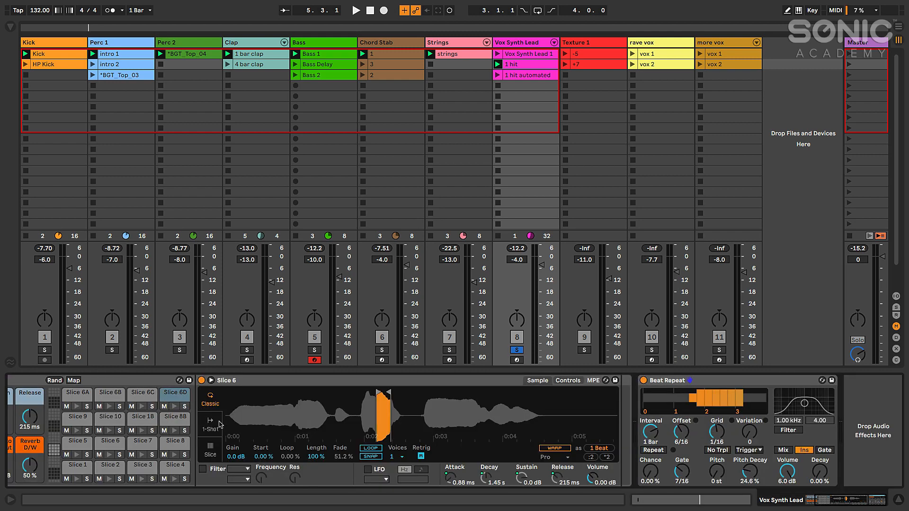
{"action": "right_click", "coordinate": [648, 451]}
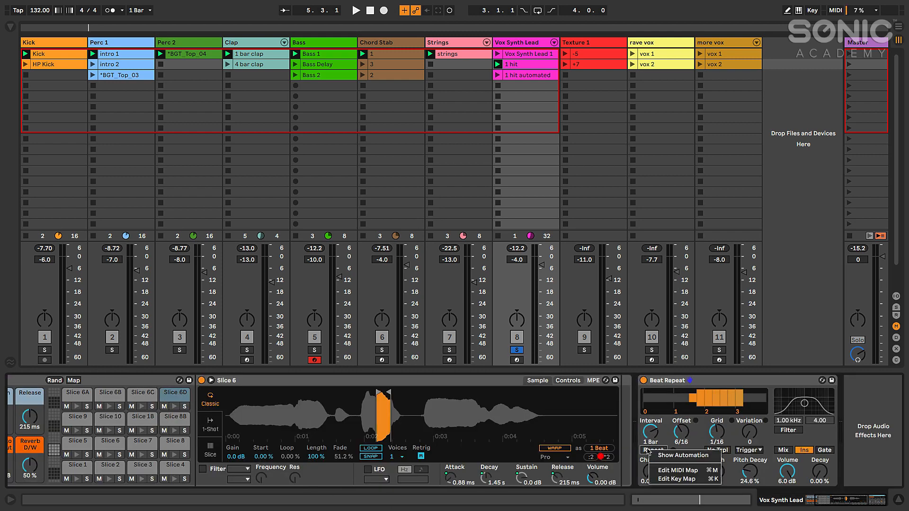
{"action": "left_click", "coordinate": [677, 457]}
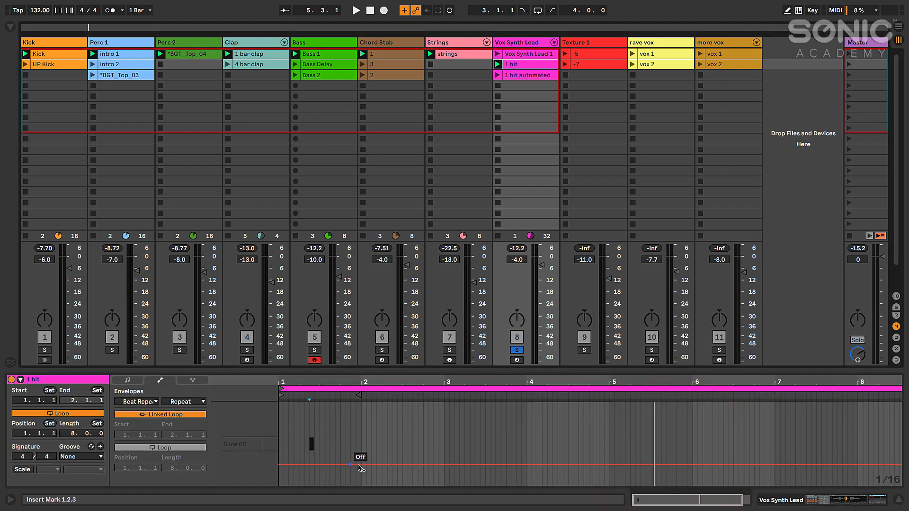
{"action": "left_click_drag", "start_coordinate": [288, 385], "coordinate": [288, 417]}
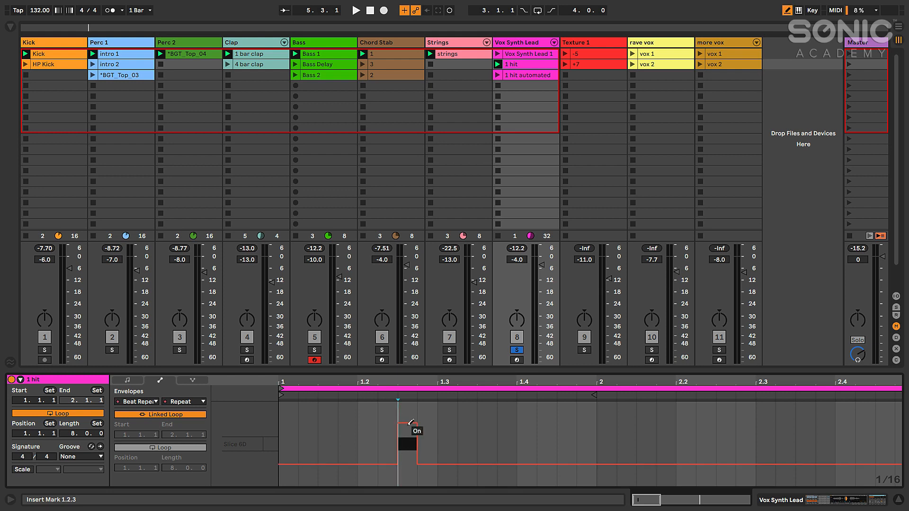
{"action": "left_click", "coordinate": [408, 424]}
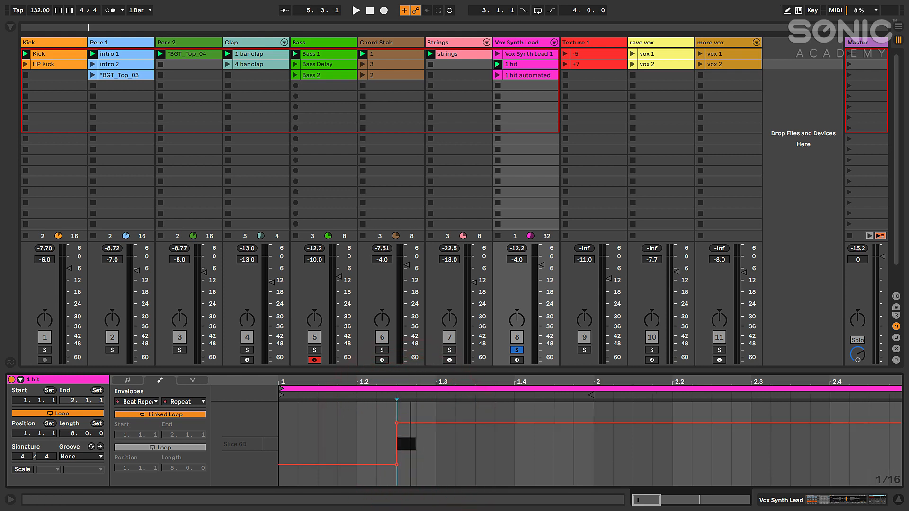
{"action": "left_click_drag", "start_coordinate": [408, 382], "coordinate": [408, 348]}
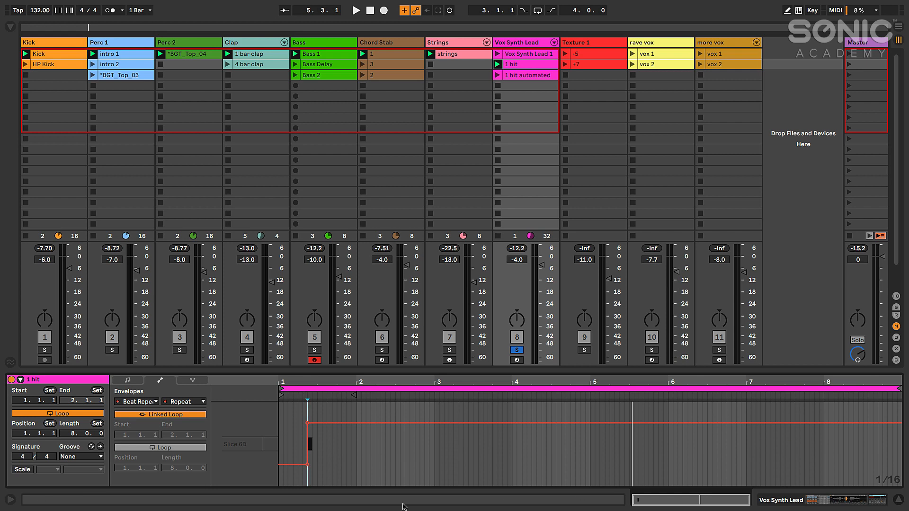
Play the automated "1 hit" clip and set Beat Repeat's pitch decay to 25.4 %
{"action": "key", "text": "space"}
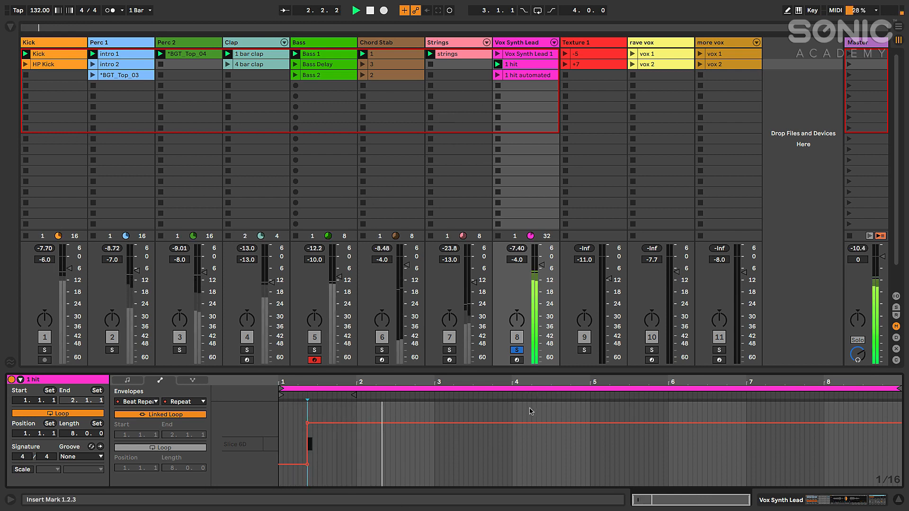
{"action": "key", "text": "shift+Tab"}
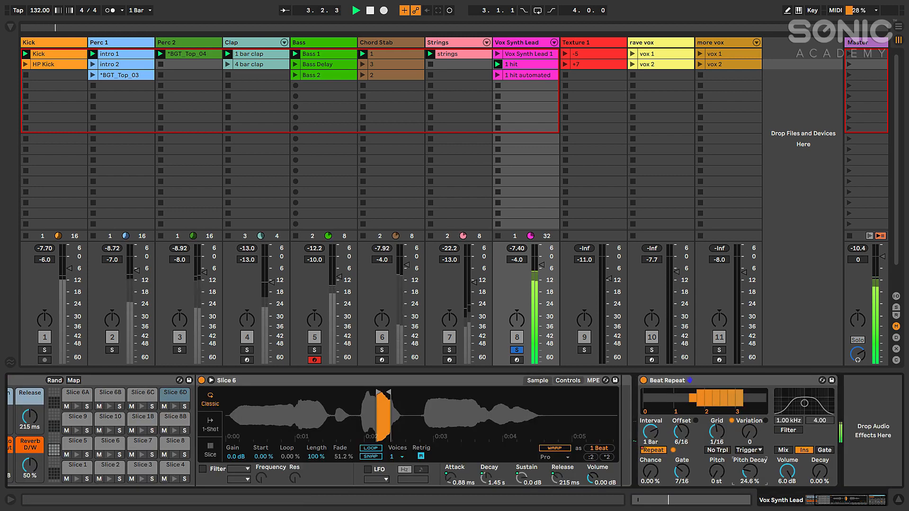
{"action": "left_click_drag", "start_coordinate": [750, 471], "coordinate": [750, 471]}
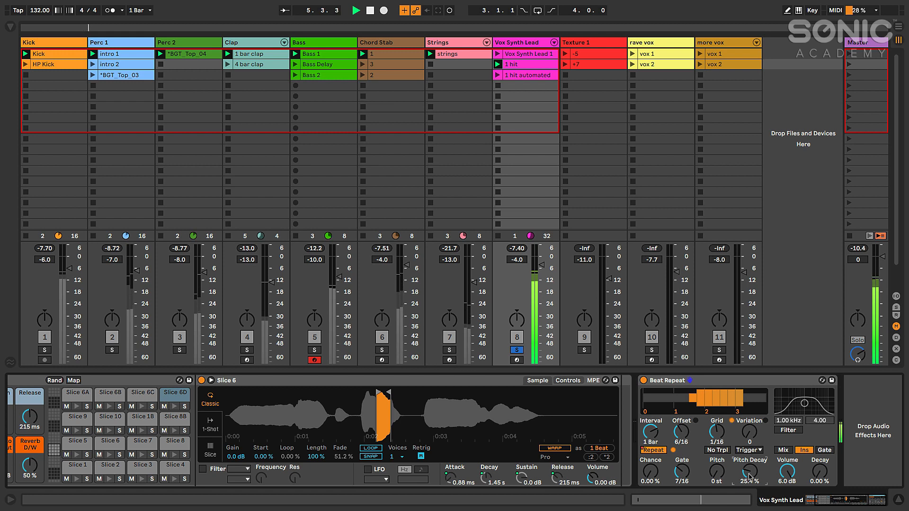
Unsolo Vox Synth Lead and restart playback to hear the repeats in the full mix
{"action": "left_click", "coordinate": [517, 350]}
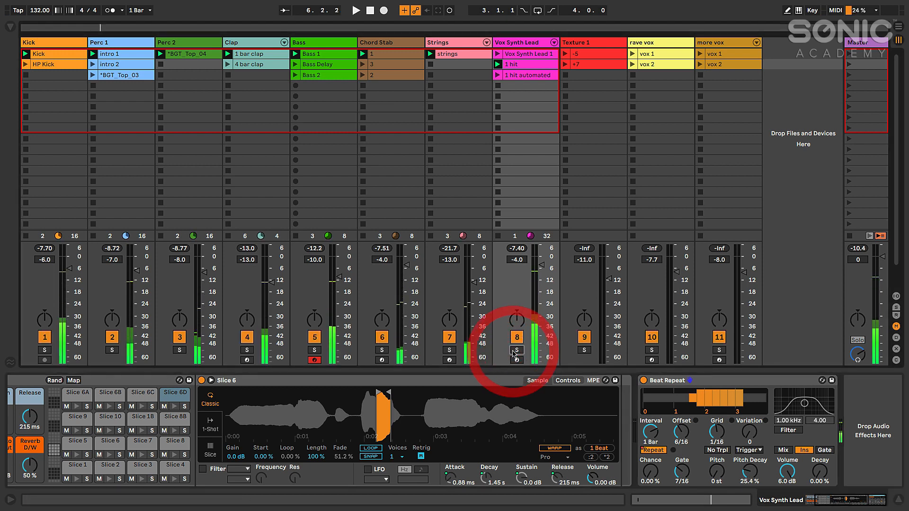
{"action": "key", "text": "space"}
{"action": "key", "text": "space"}
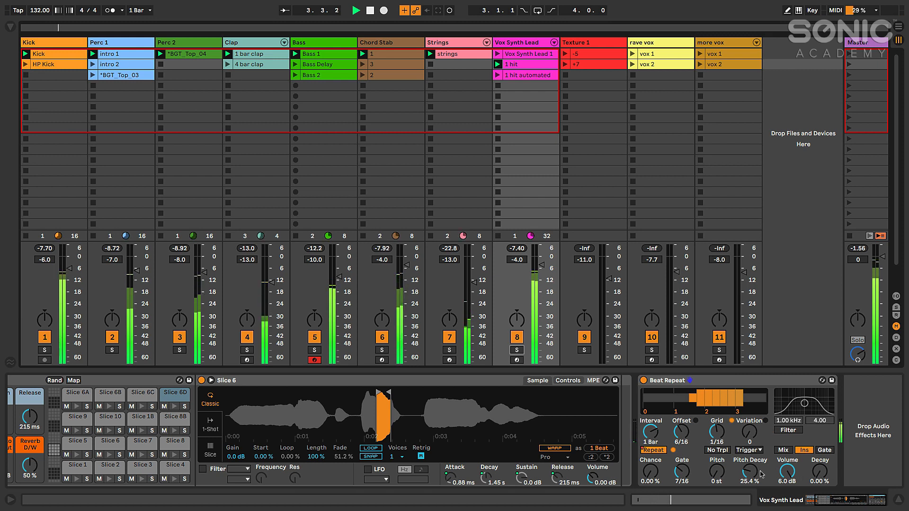
Try Beat Repeat's filter at 1.46 kHz with a width of 3.95, switch it off and stop playback
{"action": "left_click", "coordinate": [787, 431]}
{"action": "mouse_move", "coordinate": [805, 403]}
{"action": "left_mouse_down"}
{"action": "mouse_move", "coordinate": [818, 396]}
{"action": "mouse_move", "coordinate": [808, 403]}
{"action": "left_mouse_up"}
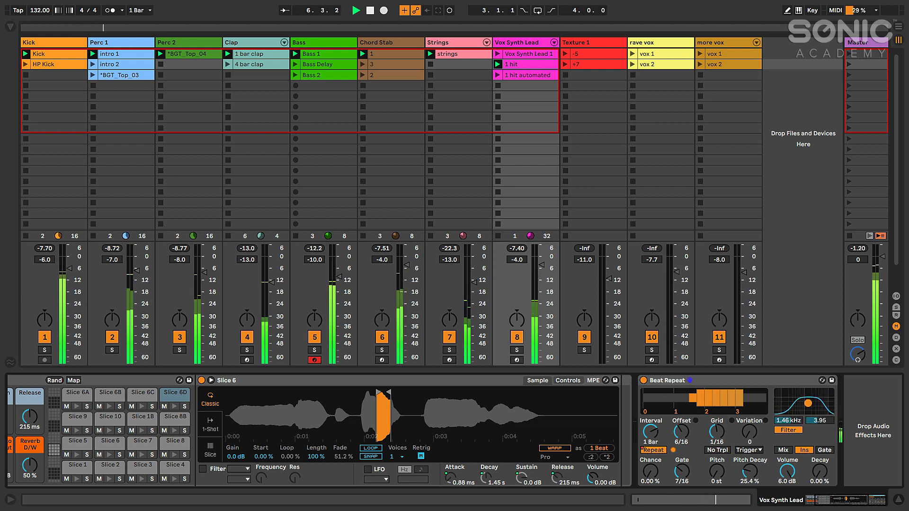
{"action": "left_click", "coordinate": [788, 431]}
{"action": "left_click", "coordinate": [788, 431]}
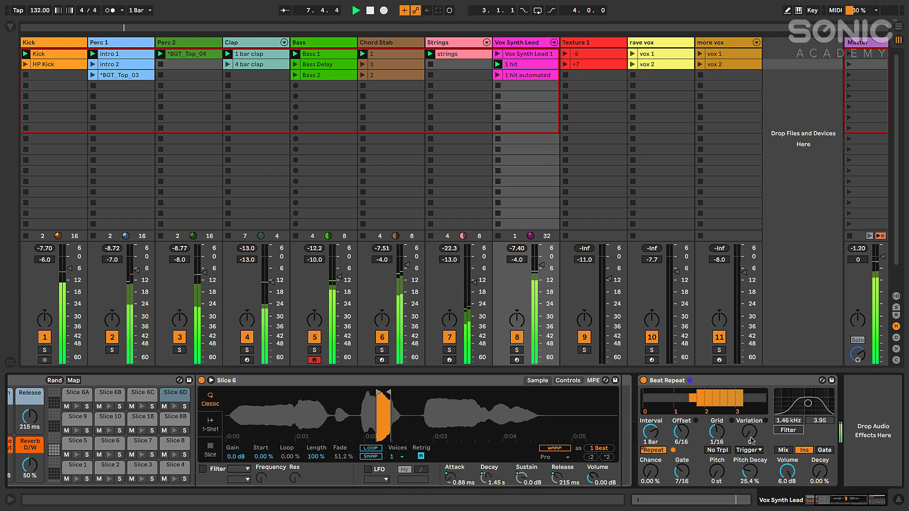
{"action": "key", "text": "space"}
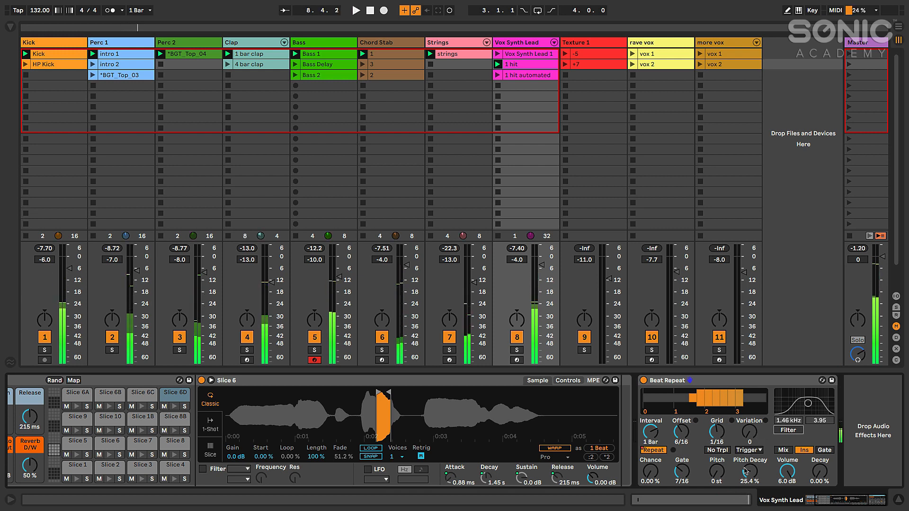
Set Beat Repeat's variation mode to 1/4, start playback and raise the grid variation to 6
{"action": "left_click", "coordinate": [752, 450]}
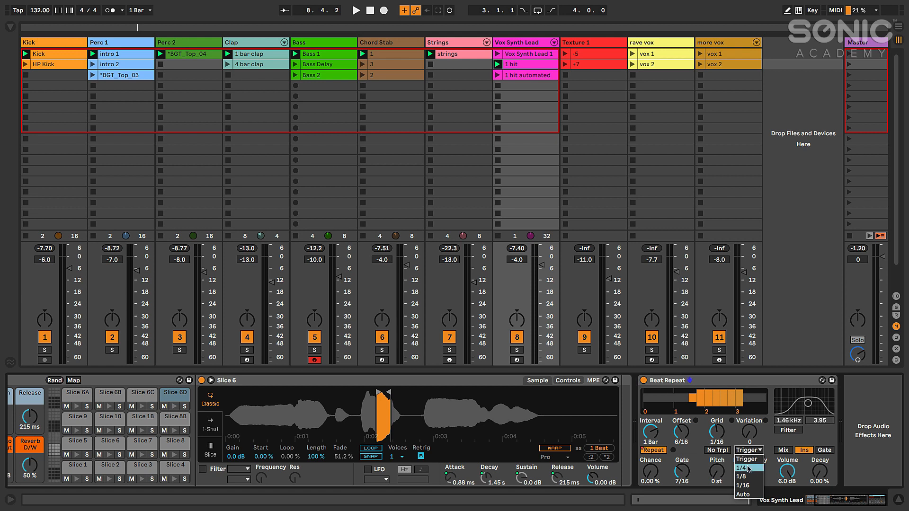
{"action": "left_click", "coordinate": [745, 469]}
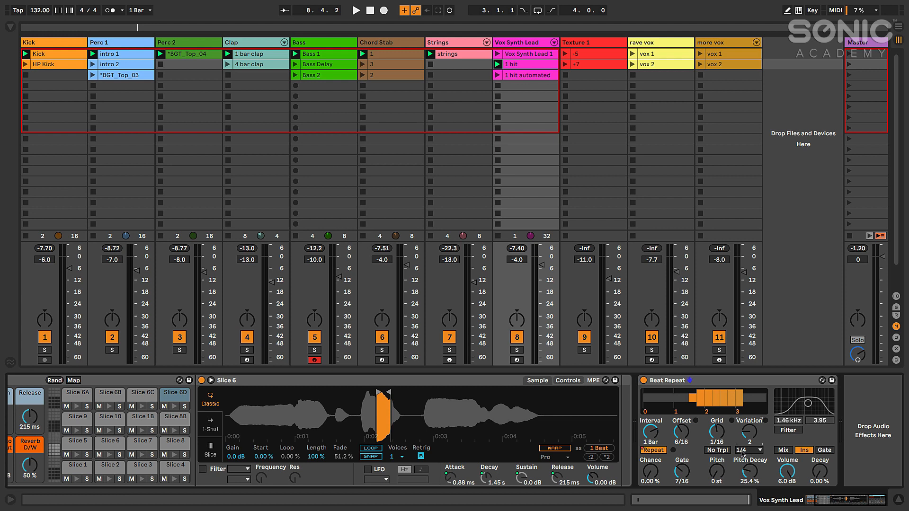
{"action": "key", "text": "space"}
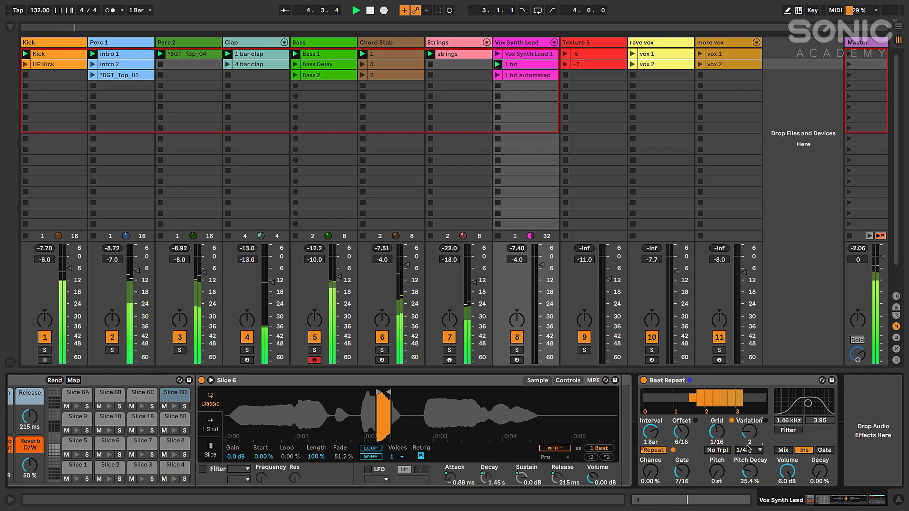
{"action": "left_click_drag", "start_coordinate": [746, 433], "coordinate": [746, 419]}
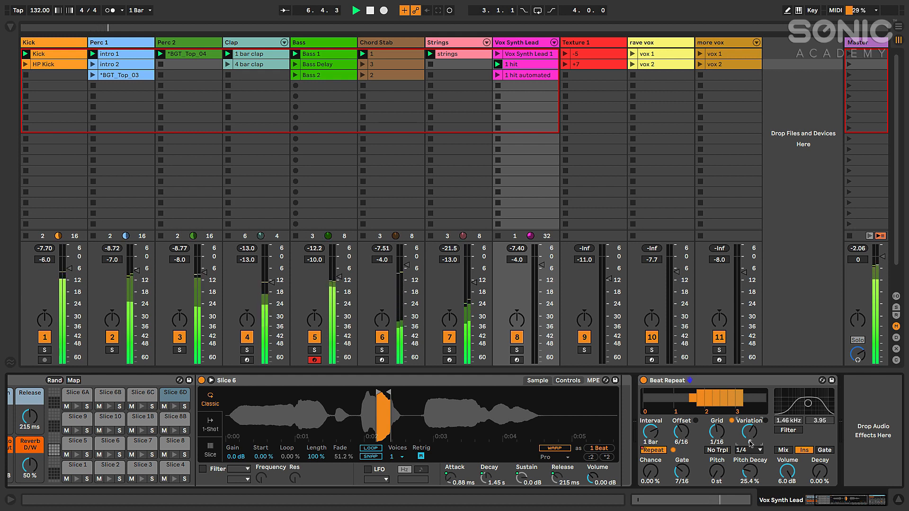
Switch the variation mode to Auto, restart playback, lower the variation to 1 and stop
{"action": "left_click", "coordinate": [750, 450]}
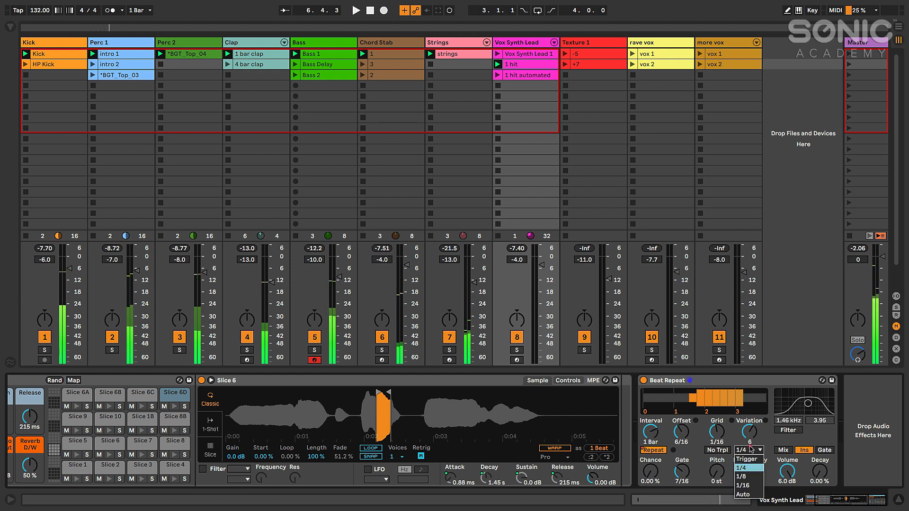
{"action": "left_click", "coordinate": [743, 494]}
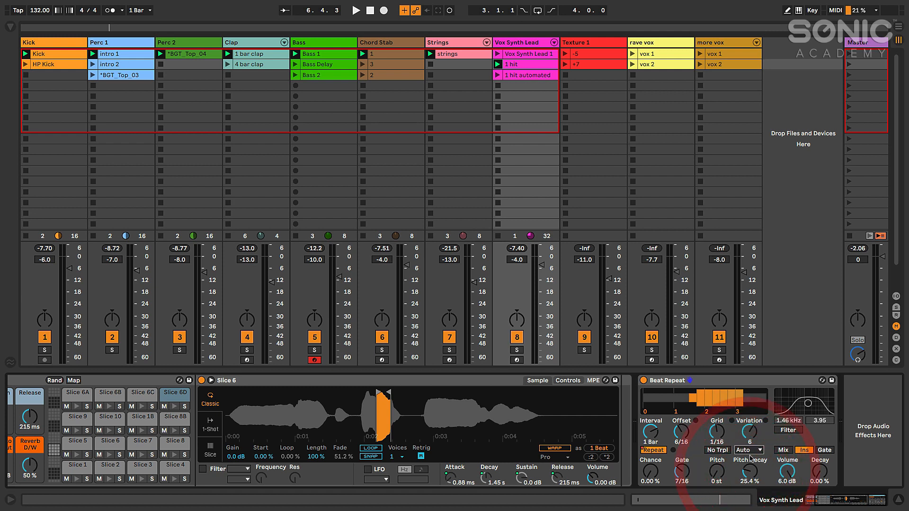
{"action": "key", "text": "space"}
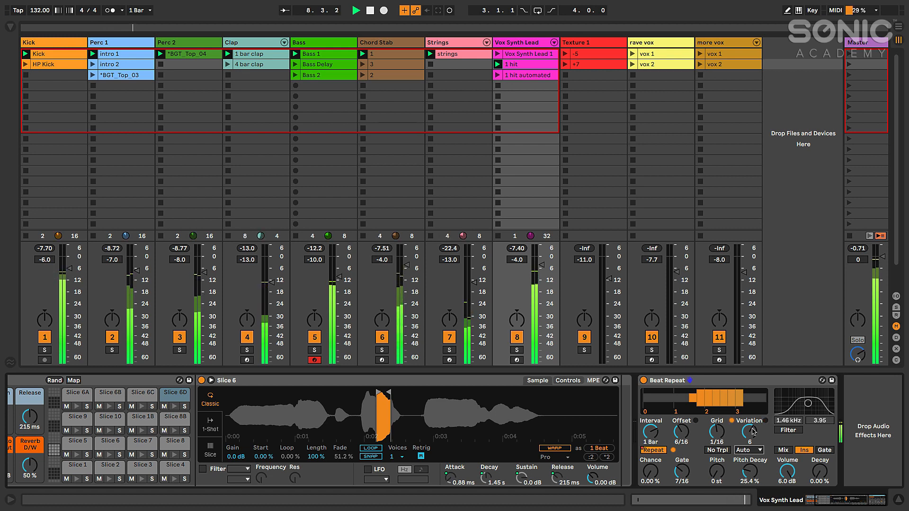
{"action": "left_click_drag", "start_coordinate": [757, 434], "coordinate": [756, 448]}
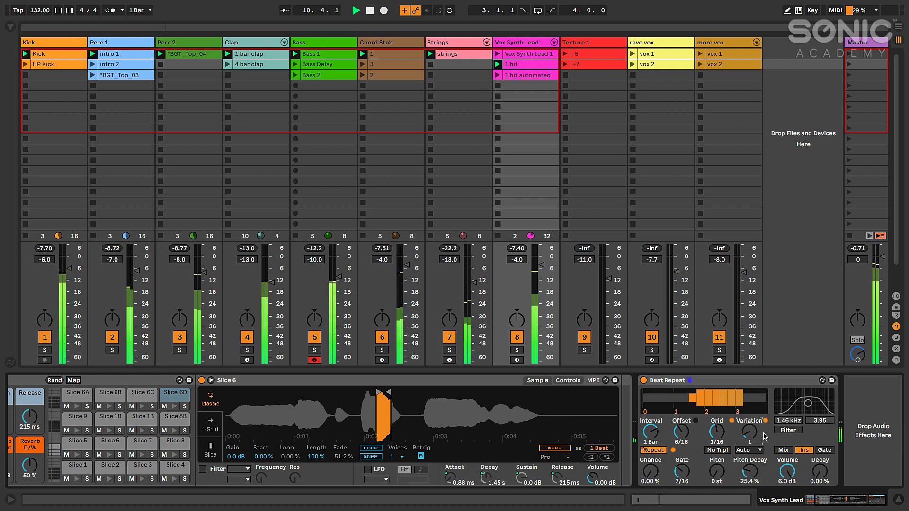
{"action": "key", "text": "space"}
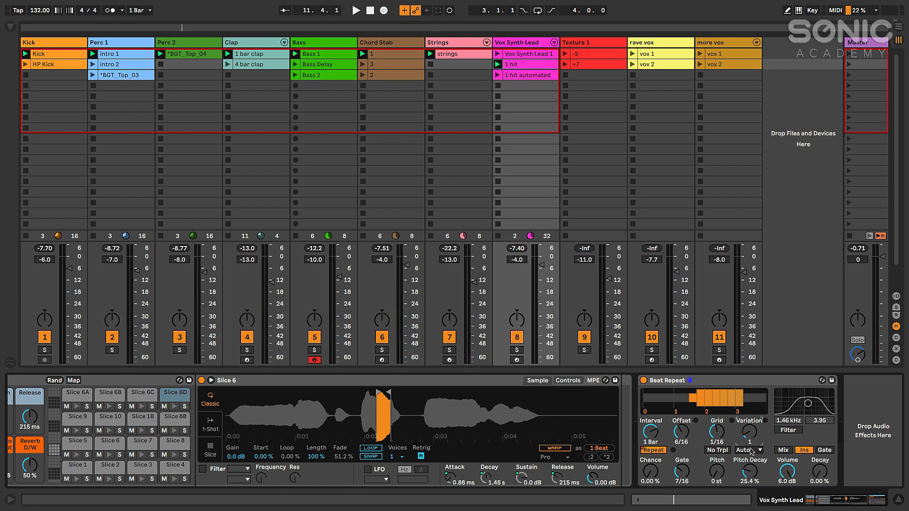
Return Beat Repeat's variation to Trigger mode and 0, and set pitch decay to 29.4 % during playback
{"action": "left_click", "coordinate": [751, 451]}
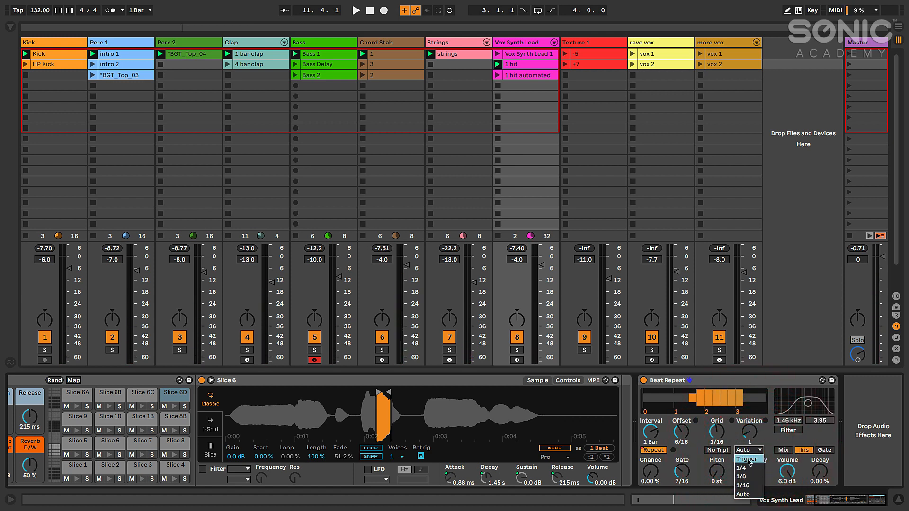
{"action": "left_click", "coordinate": [747, 460]}
{"action": "key", "text": "space"}
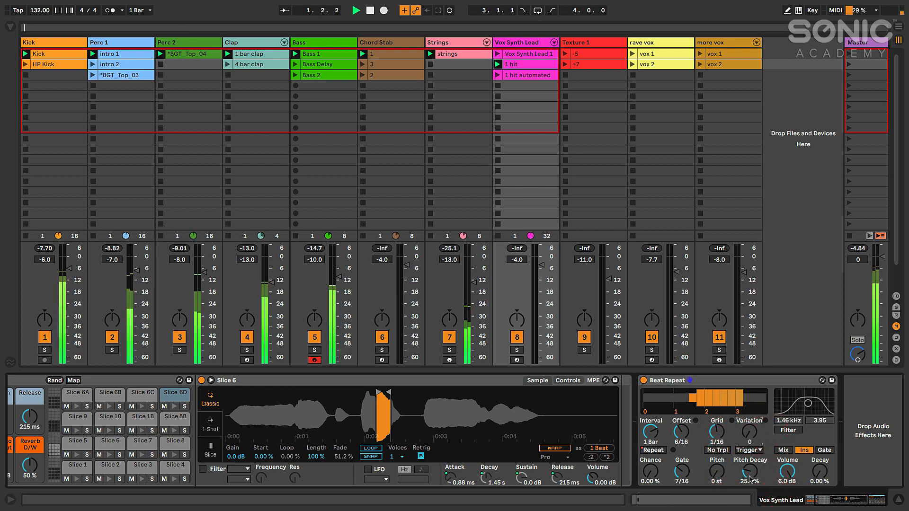
{"action": "left_click_drag", "start_coordinate": [750, 476], "coordinate": [749, 475]}
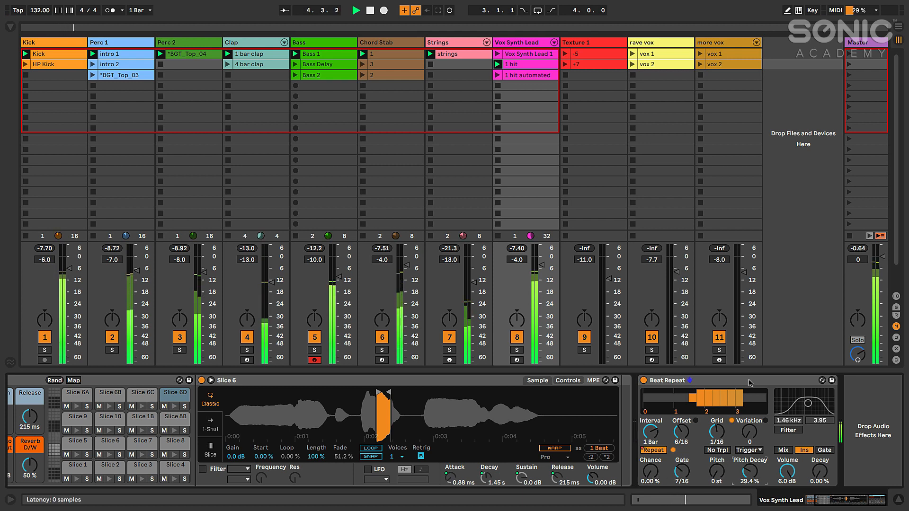
{"action": "left_click", "coordinate": [746, 382]}
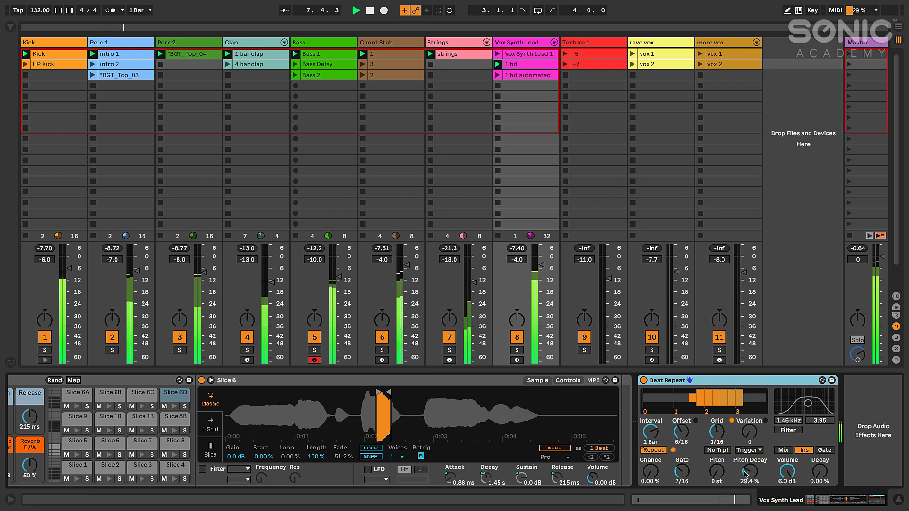
{"action": "key", "text": "space"}
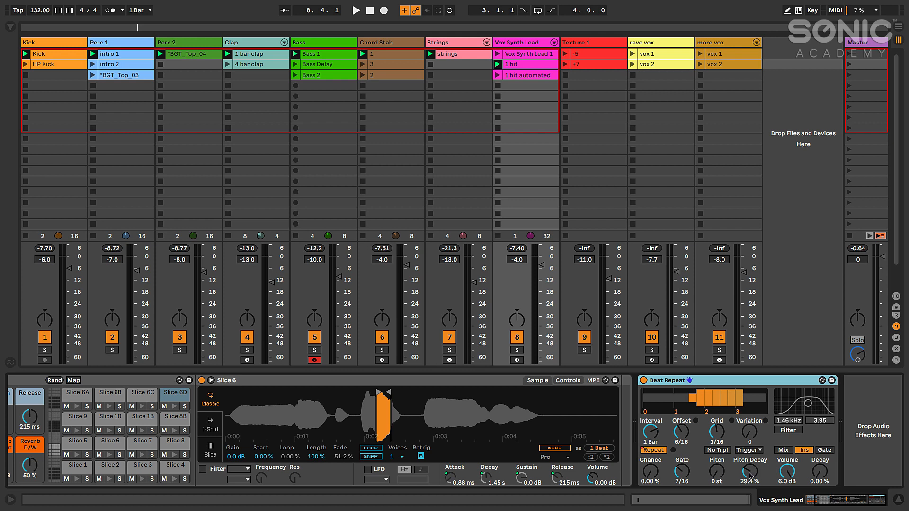
Review the clips and Beat Repeat settings on the Chord Stab, Clap and Vox Synth Lead tracks
{"action": "left_click", "coordinate": [752, 381]}
{"action": "left_click", "coordinate": [388, 41]}
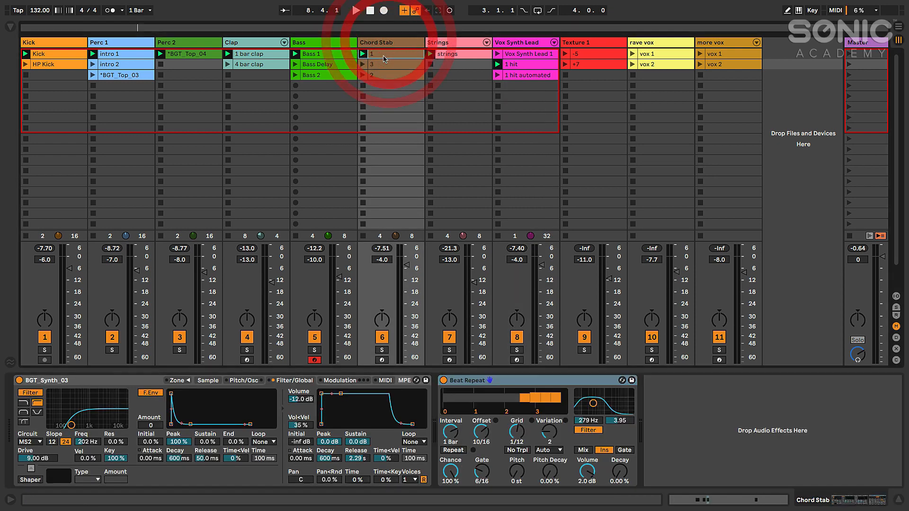
{"action": "left_click", "coordinate": [376, 54]}
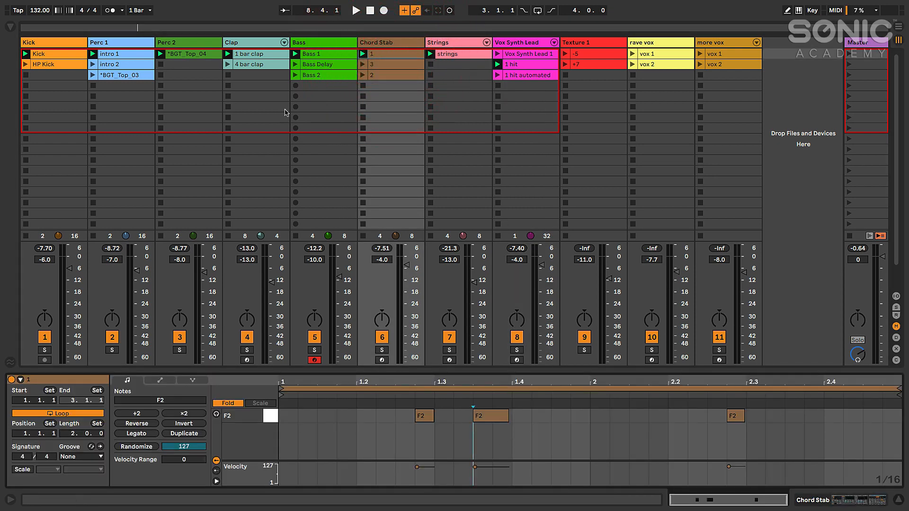
{"action": "left_click", "coordinate": [244, 52]}
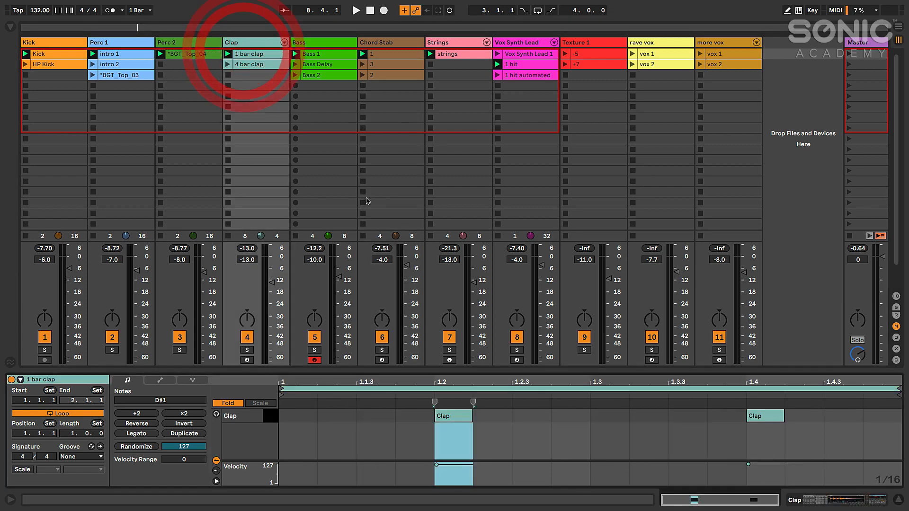
{"action": "key", "text": "shift+Tab"}
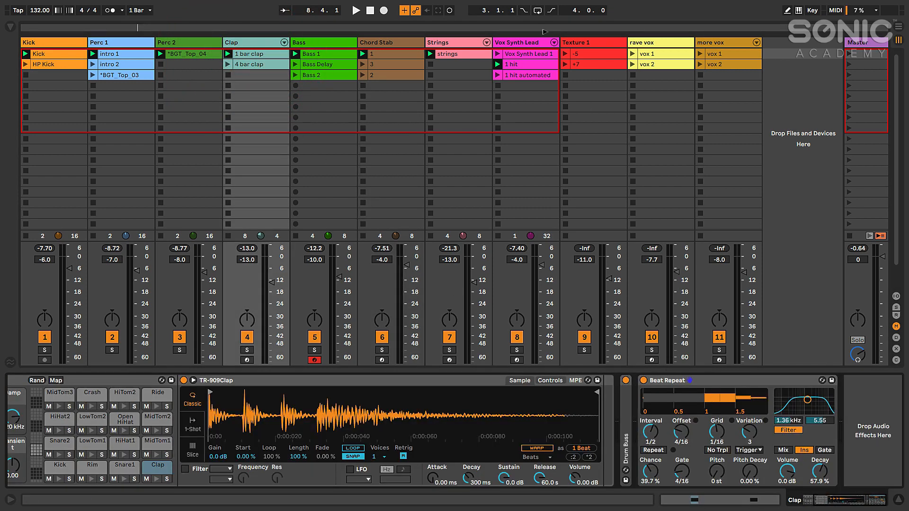
{"action": "double_click", "coordinate": [525, 69]}
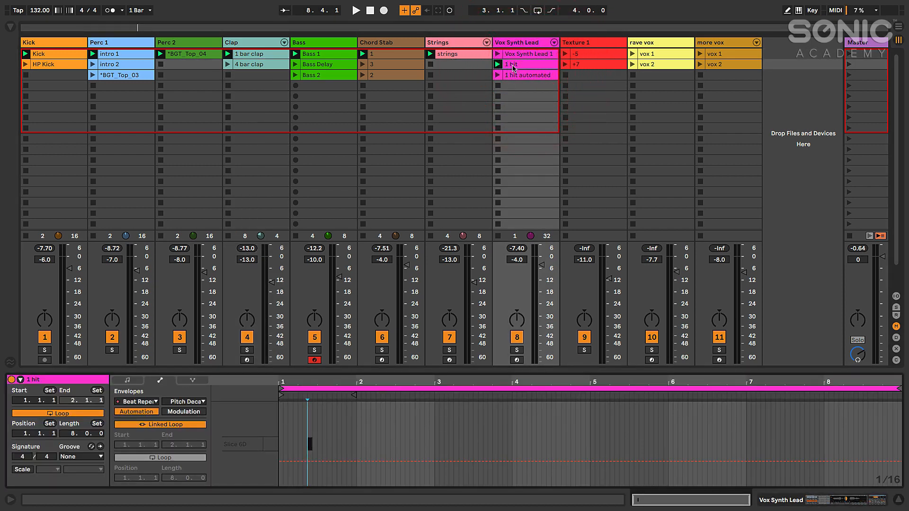
{"action": "key", "text": "shift+Tab"}
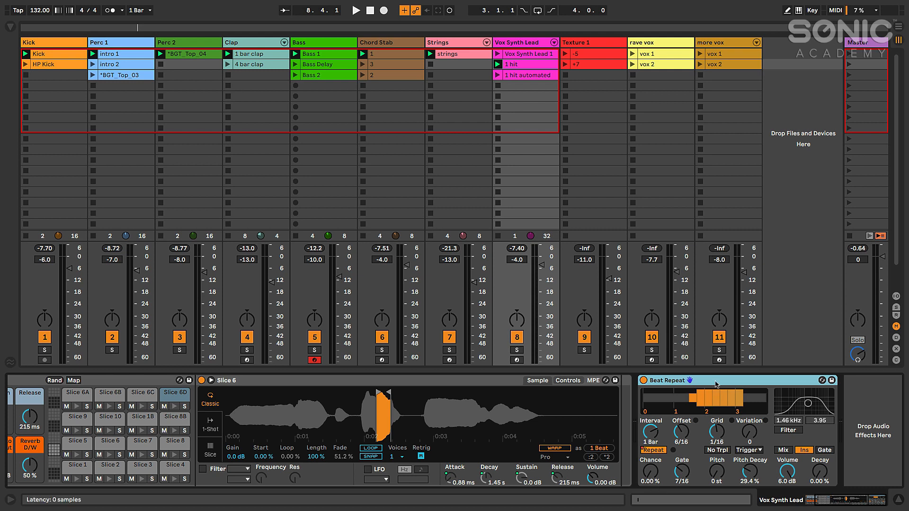
{"action": "left_click", "coordinate": [714, 381]}
Show the browser, collapse the Delay & Loop folder and narrow the browser
{"action": "left_click", "coordinate": [11, 28]}
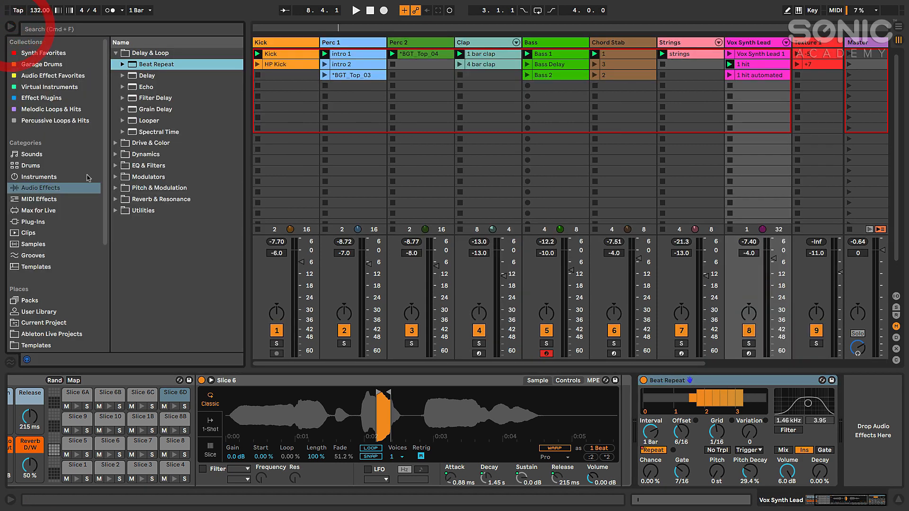
{"action": "left_click", "coordinate": [116, 55]}
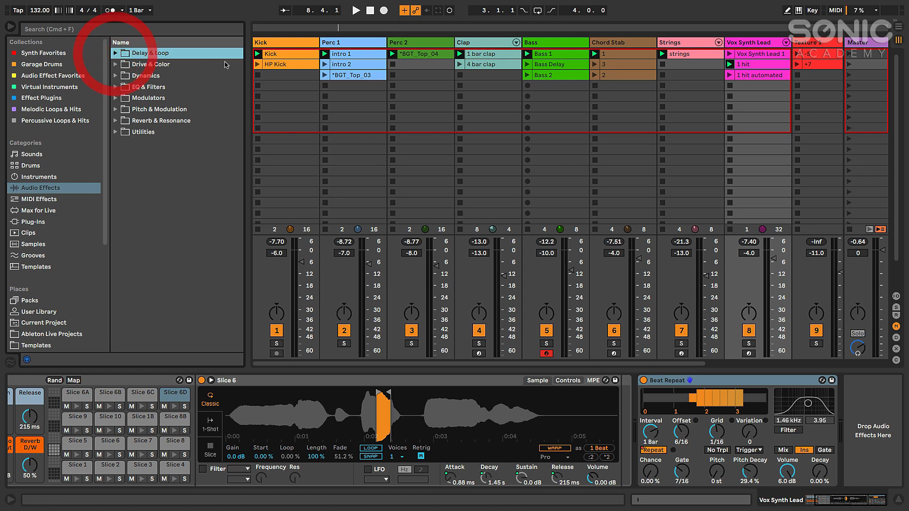
{"action": "left_click_drag", "start_coordinate": [244, 55], "coordinate": [225, 55]}
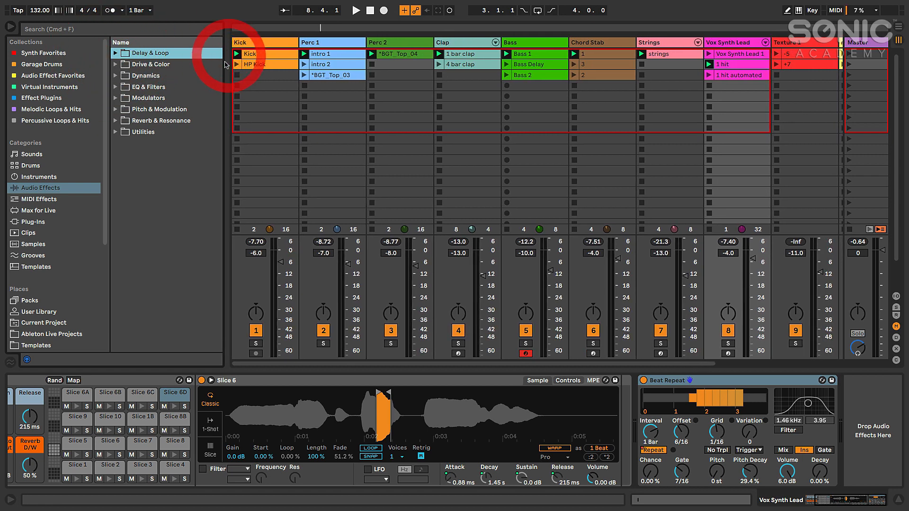